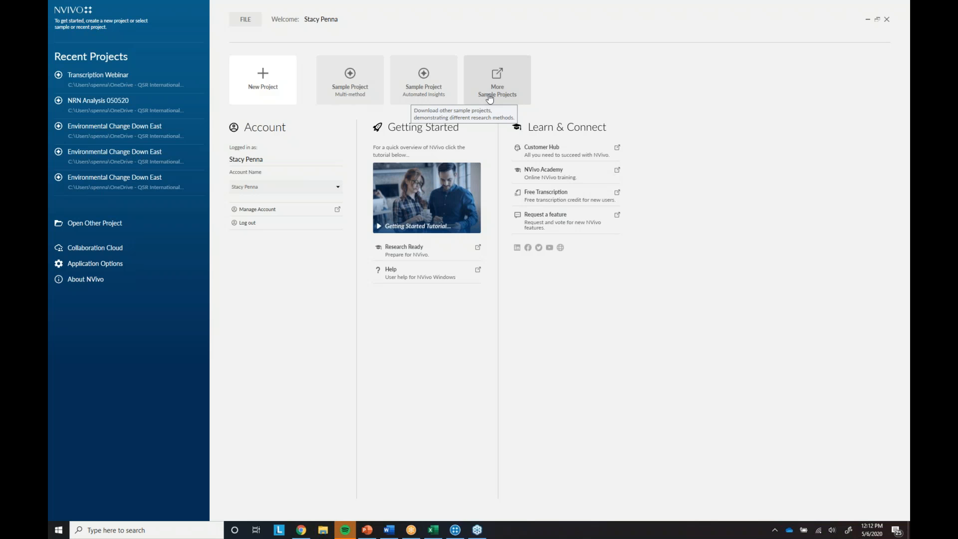
- Open the recent project Transcription Webinar and view the Explore, Share and Create commands
left_click(104, 79)
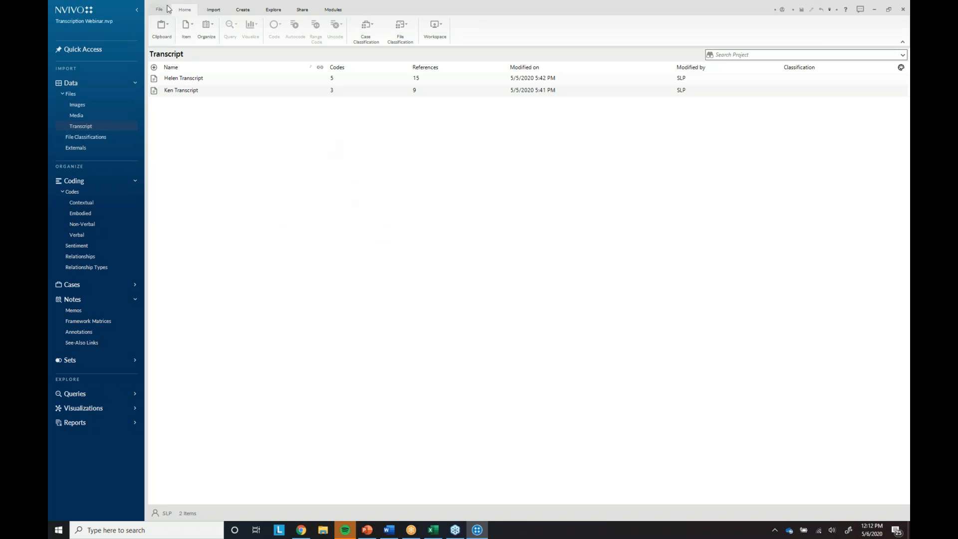
left_click(273, 12)
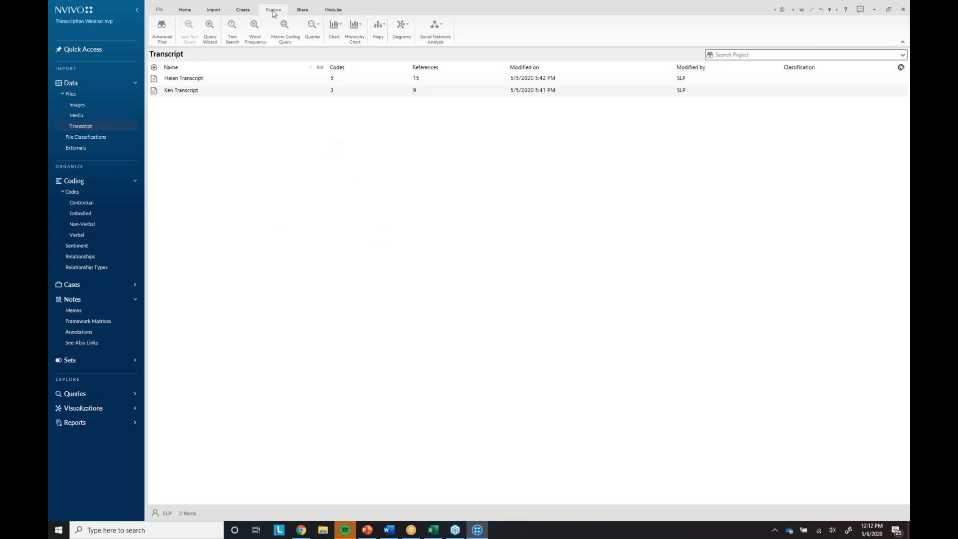
left_click(307, 12)
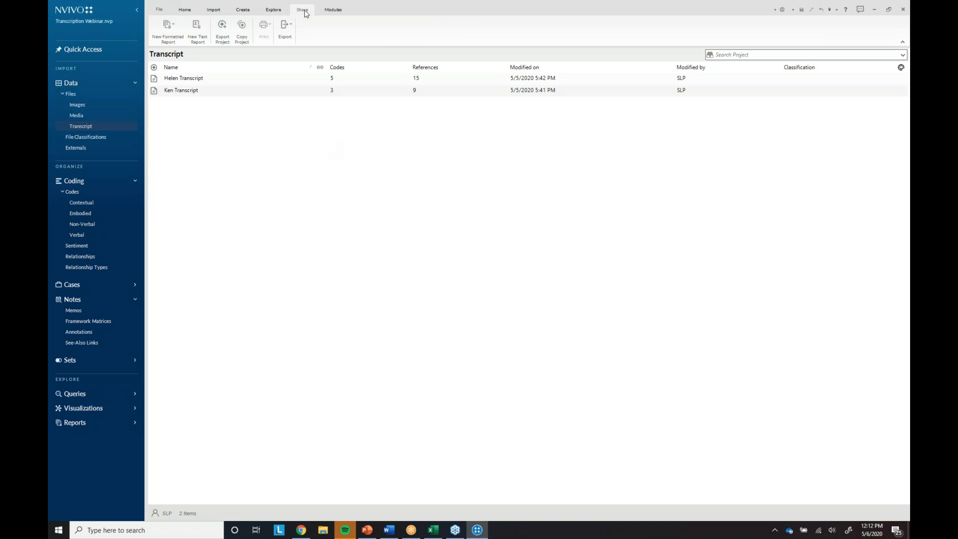
left_click(244, 12)
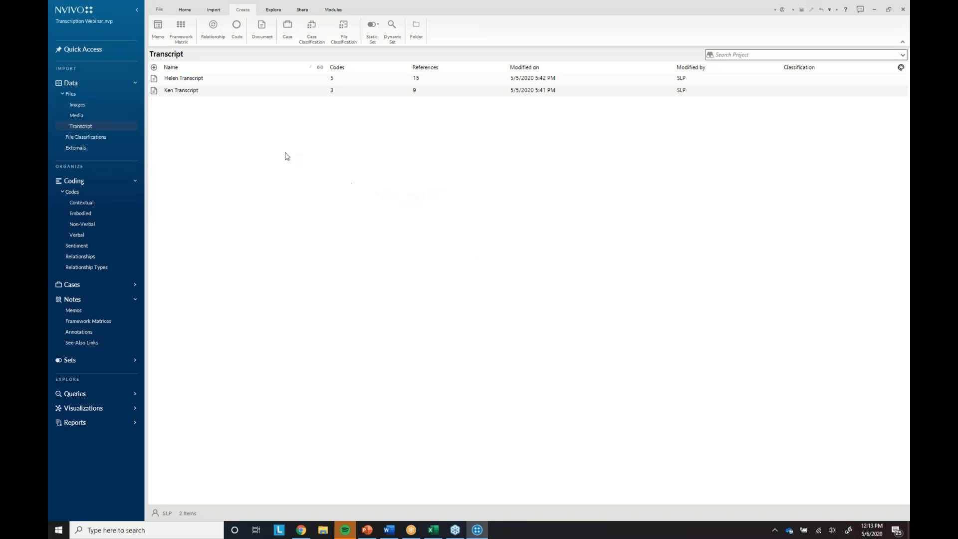
- Import the Susan audio file from the Interviews folder into the Transcript folder, accepting the default audio properties
left_click(214, 10)
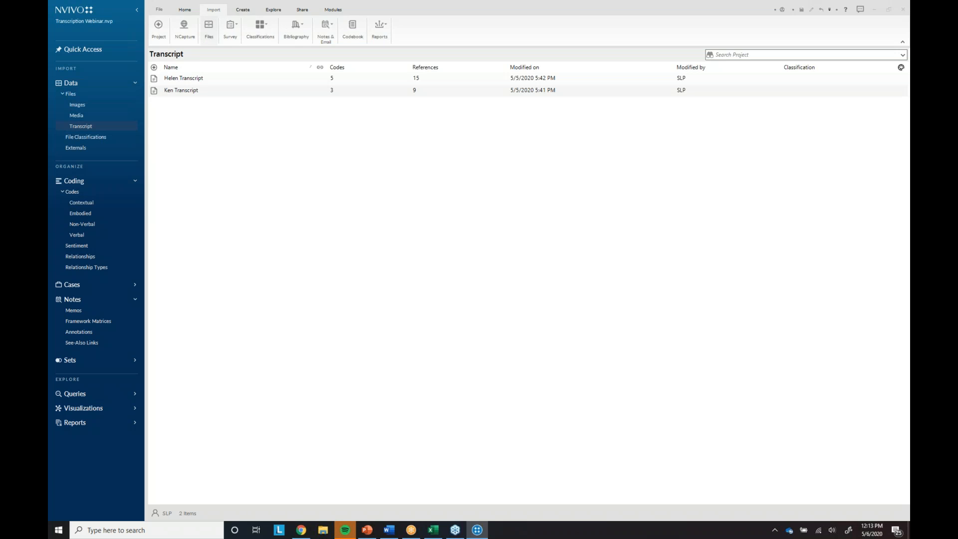
left_click(209, 29)
left_click(576, 289)
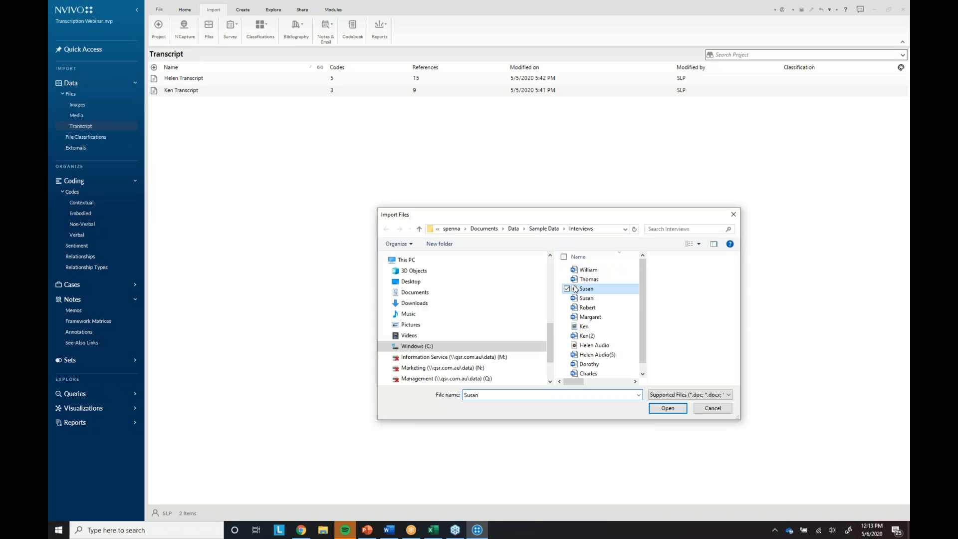
left_click(670, 409)
left_click(513, 245)
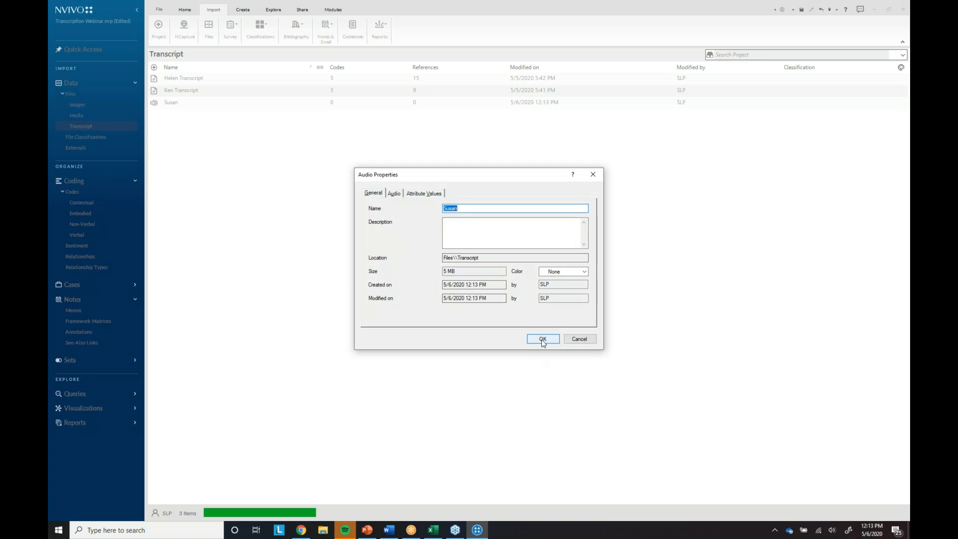
left_click(543, 340)
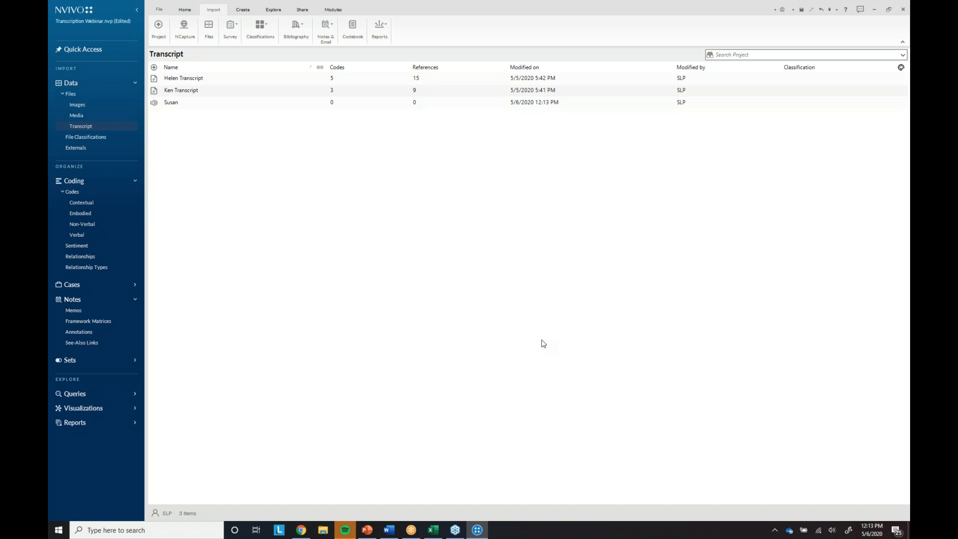
- Open the Susan audio file for editing and start playback in transcribe mode
left_click(159, 106)
double_click(159, 105)
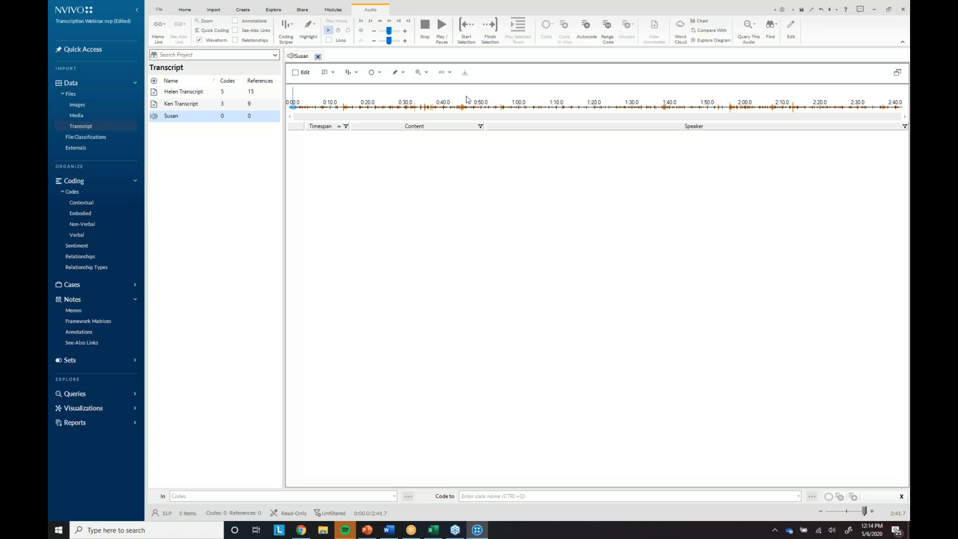
left_click(295, 73)
left_click(360, 11)
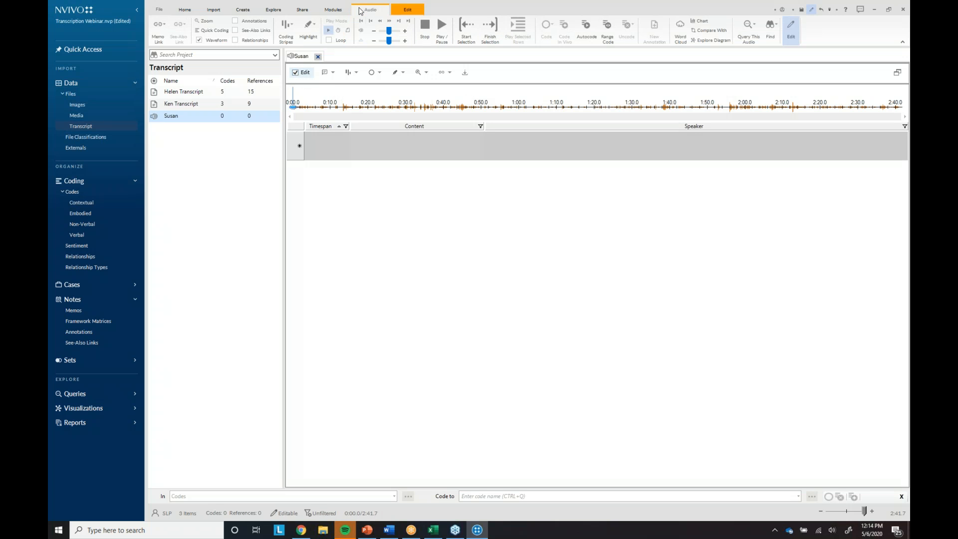
left_click(347, 31)
left_click(443, 29)
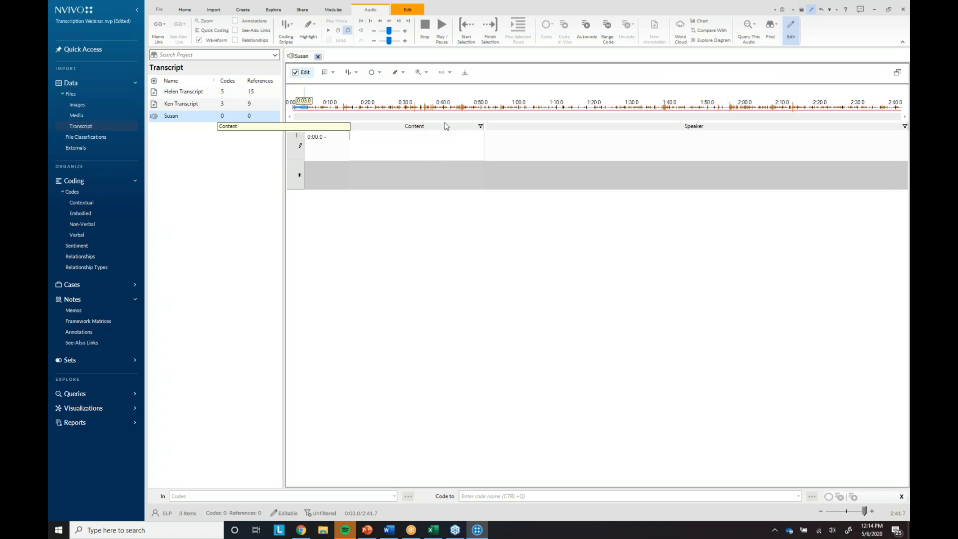
- Fill the first transcript row with "What do you think about the environment?" and enter Interviewer as the speaker
type("What do you tin")
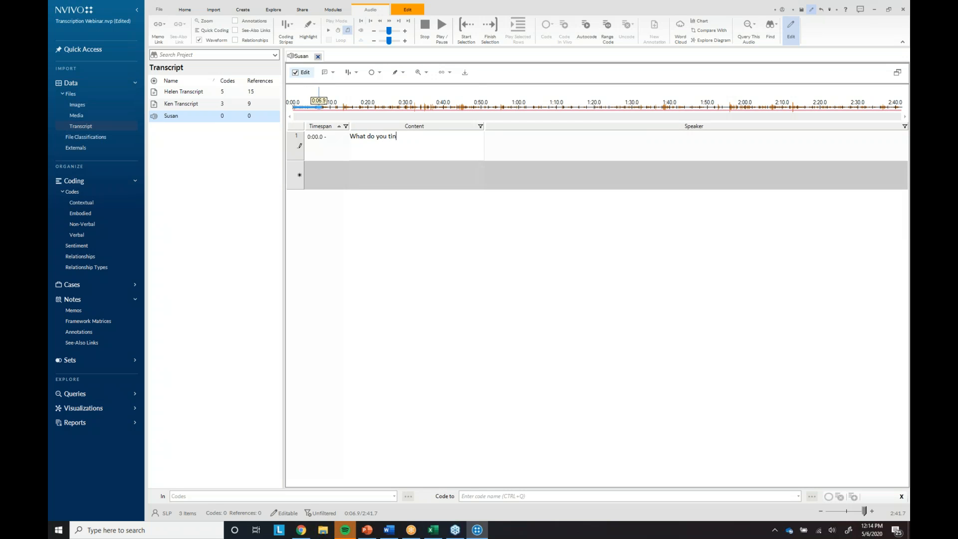
key("BackSpace")
key("BackSpace")
key("BackSpace")
type("think about the environment?")
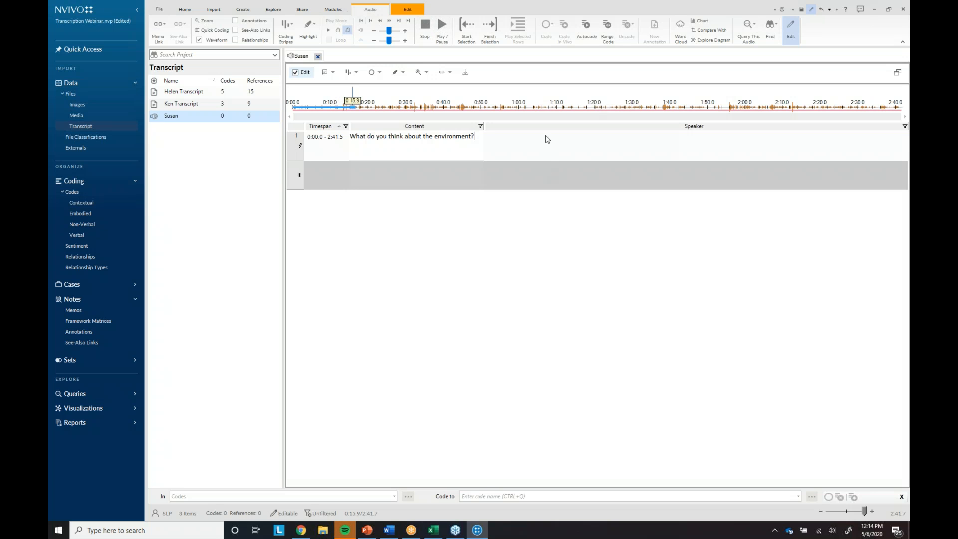
key("Tab")
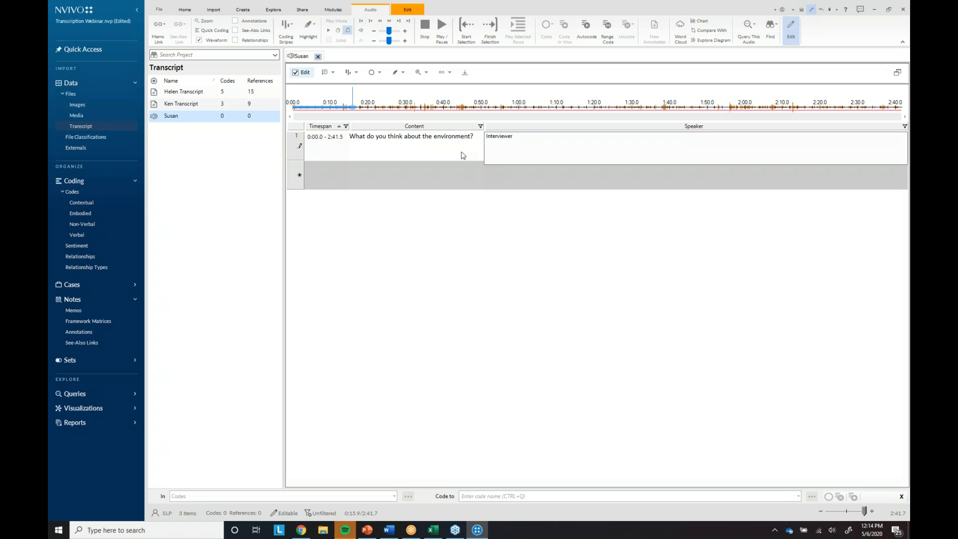
- Resume playback, add a second transcript row reading "The environment to sacrifice" with the interviewee's name as speaker, and stop the audio
left_click(440, 27)
left_click(419, 177)
type("The ")
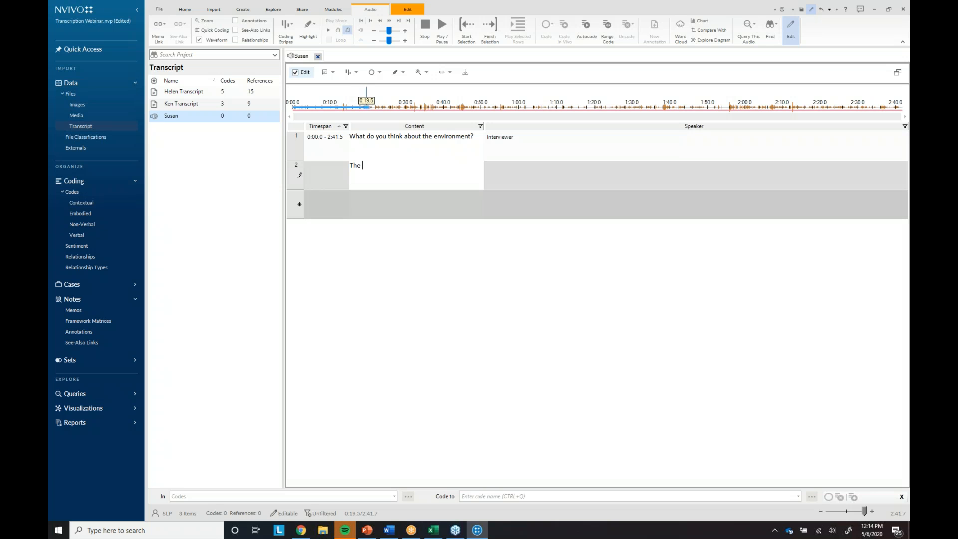
type("environment t")
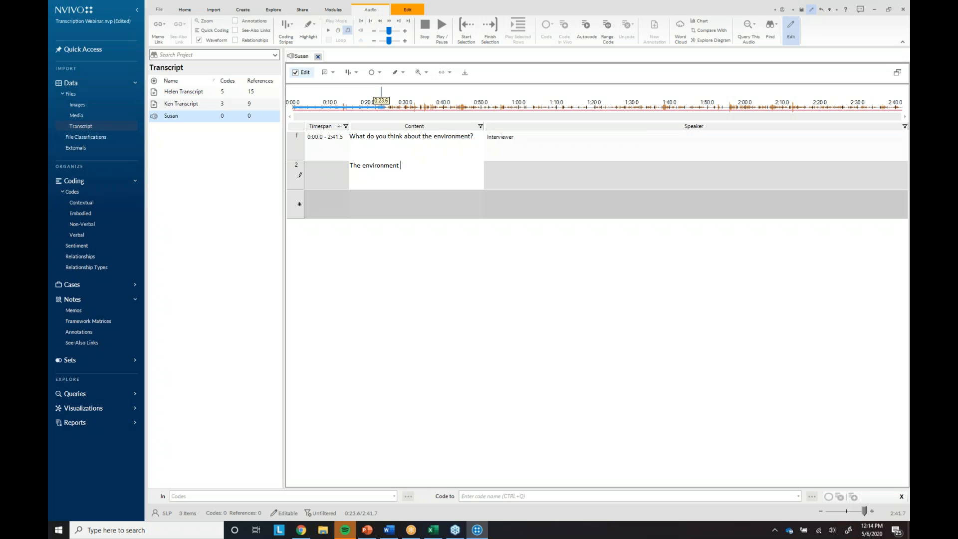
type("o sacrifice")
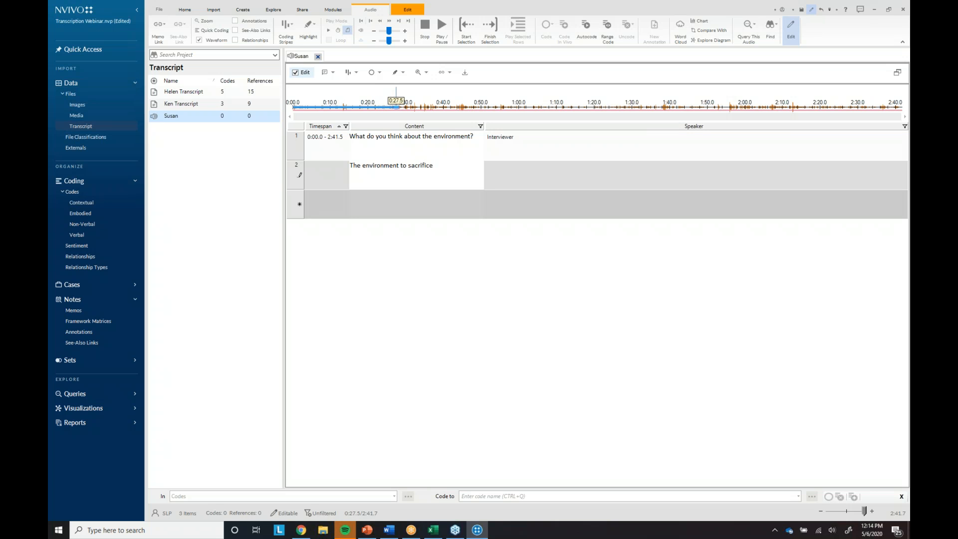
left_click(545, 165)
type("Susan")
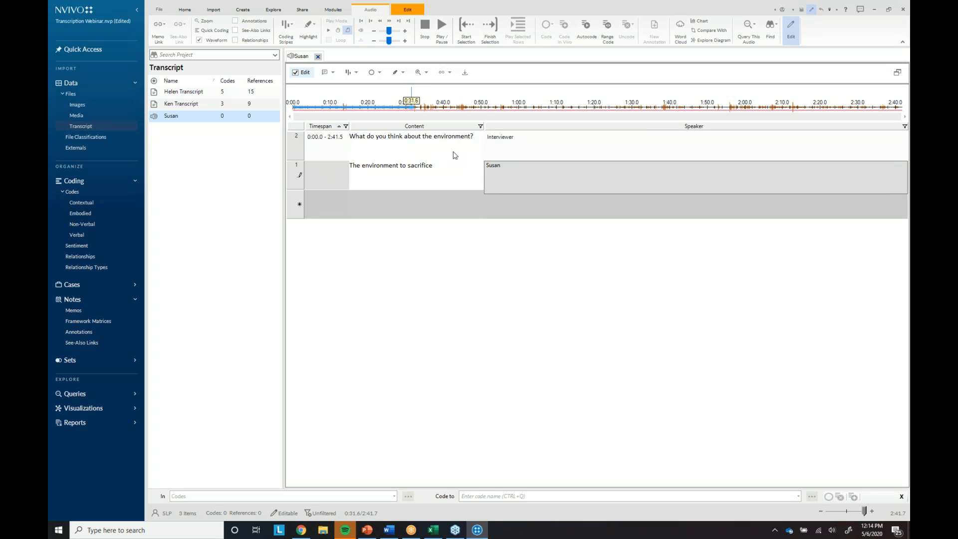
left_click(452, 154)
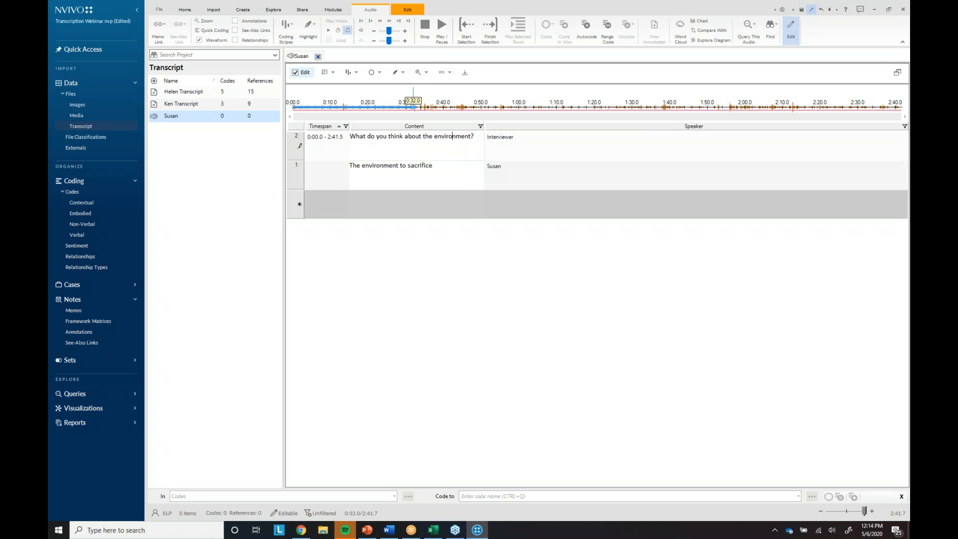
left_click(427, 28)
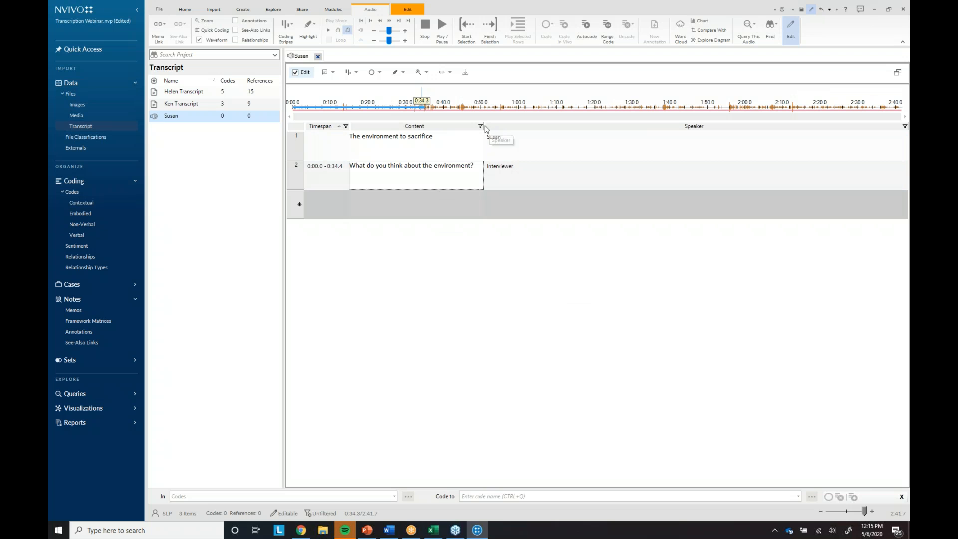
- Widen the transcript's Content column and turn off edit mode for the audio file
left_click_drag(485, 128, 704, 128)
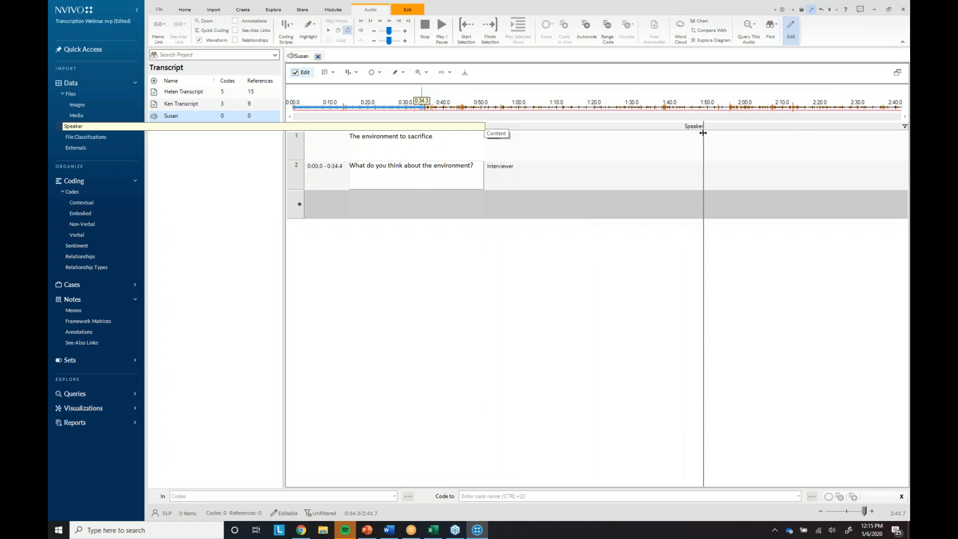
left_click(537, 175)
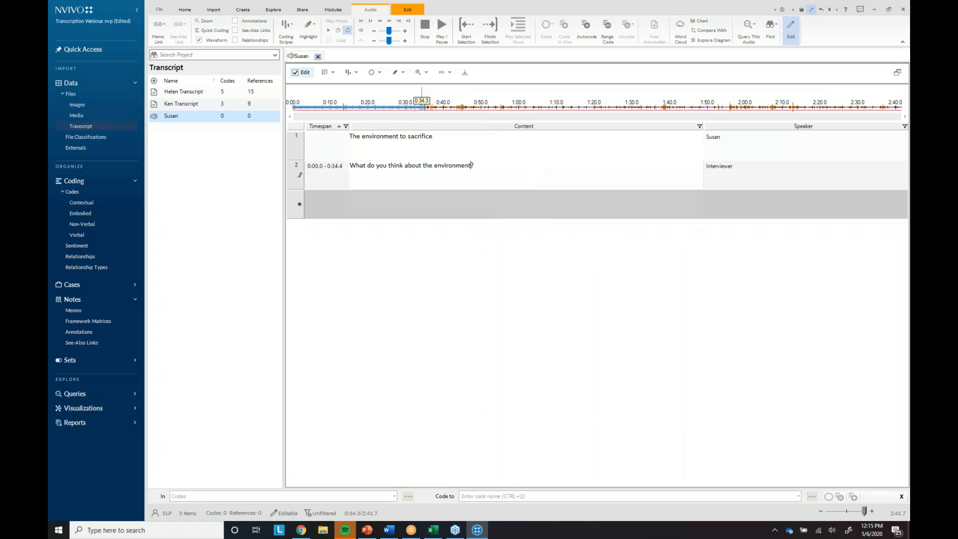
left_click(295, 73)
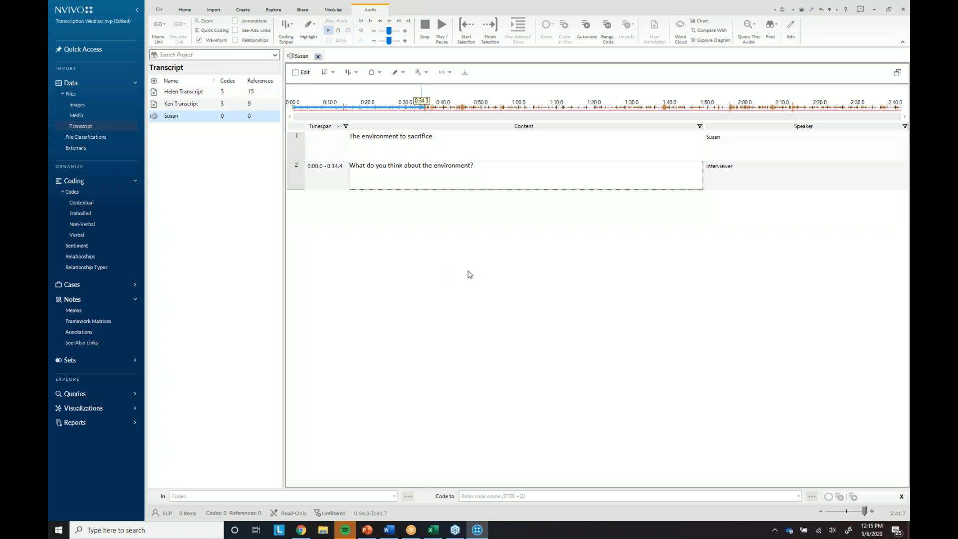
- Open the Transcription module, set the second listed Susan recording's language to English, and close the dialog without transcribing
left_click(333, 10)
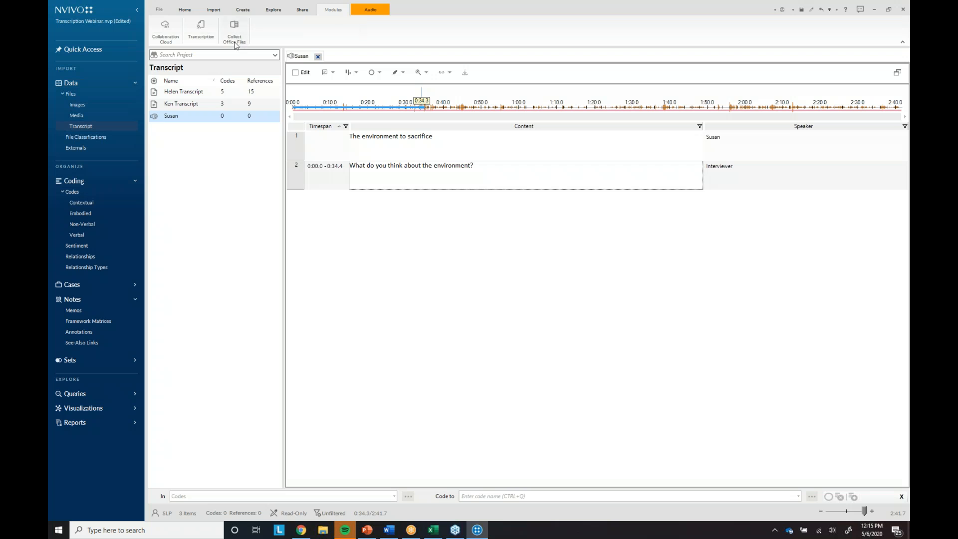
left_click(202, 29)
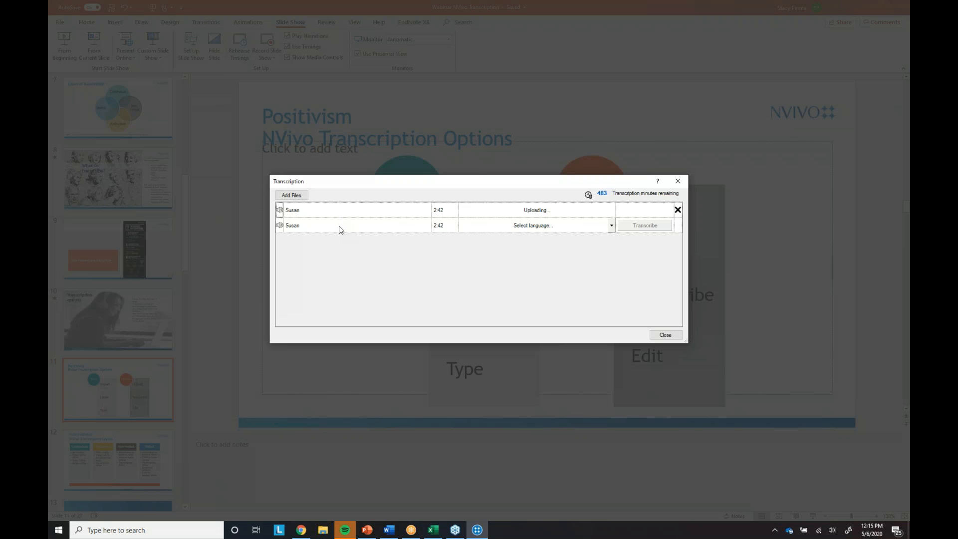
left_click(611, 227)
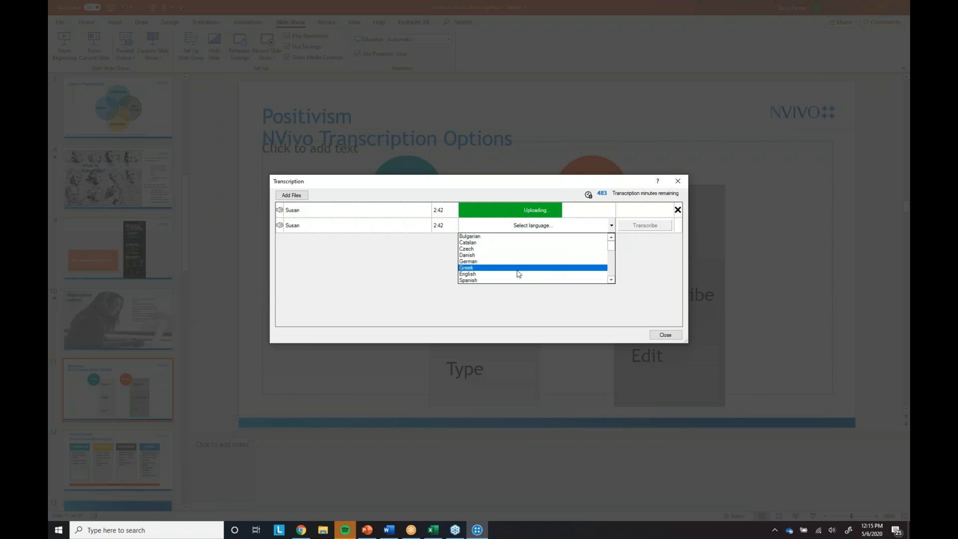
mouse_move(611, 248)
left_mouse_down()
mouse_move(612, 273)
mouse_move(612, 260)
left_mouse_up()
left_click_drag(611, 254, 611, 249)
left_click(569, 249)
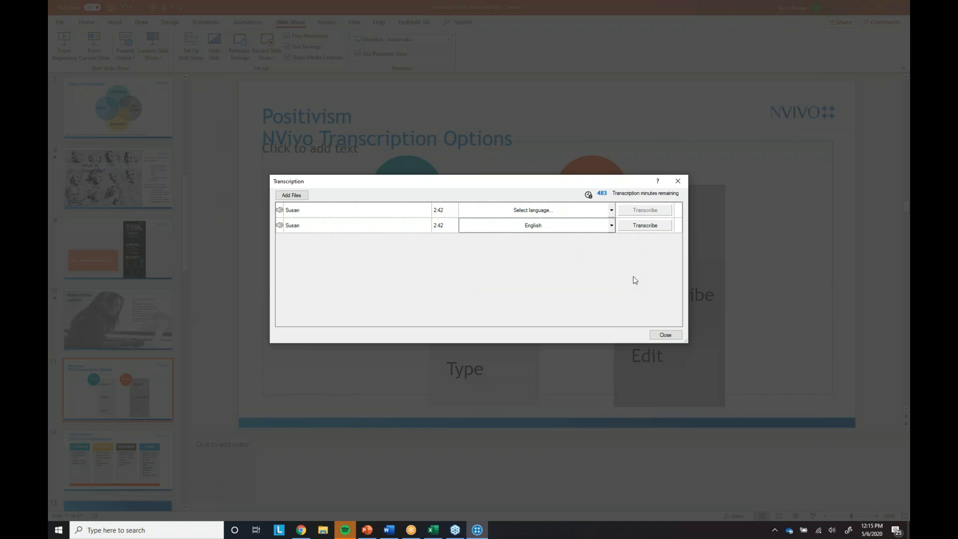
left_click(665, 335)
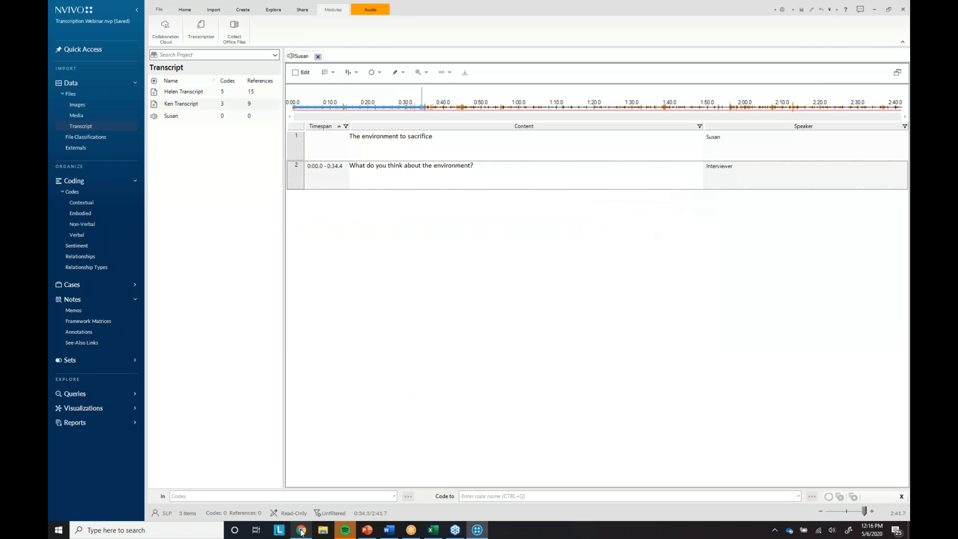
- Switch to NVivo Transcription in Chrome, open the list of all files, and view the language choices for Susan.mp3
left_click(301, 529)
left_click(189, 7)
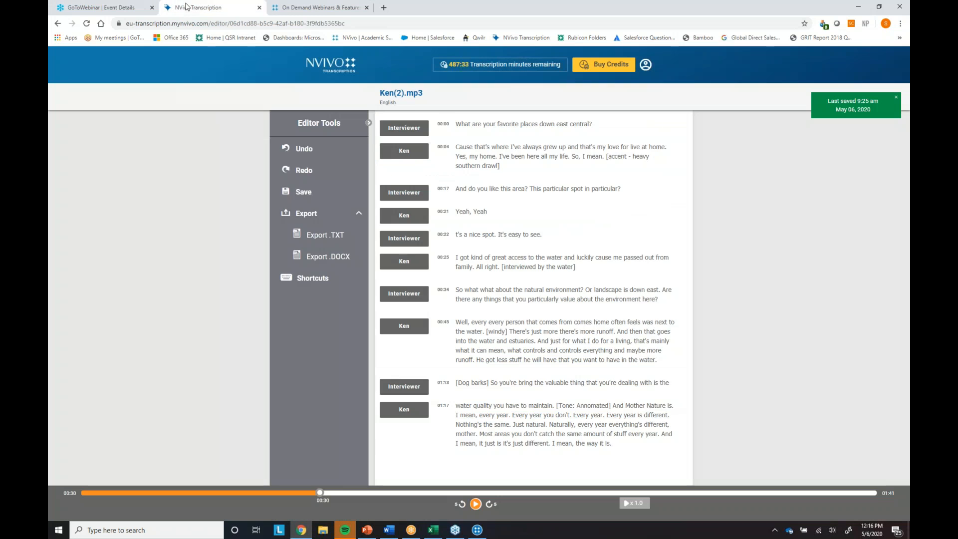
left_click(339, 70)
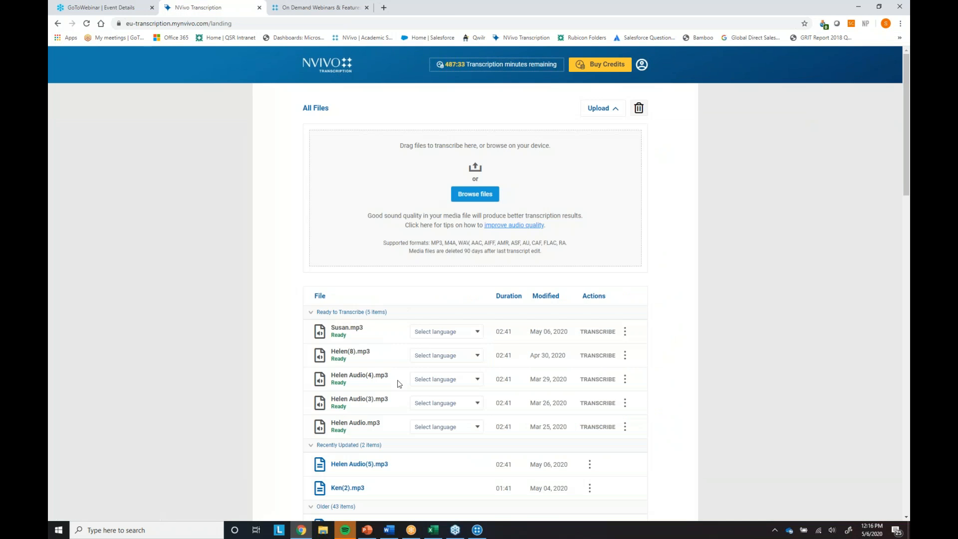
scroll(441, 468, "down", 2)
scroll(430, 449, "down", 2)
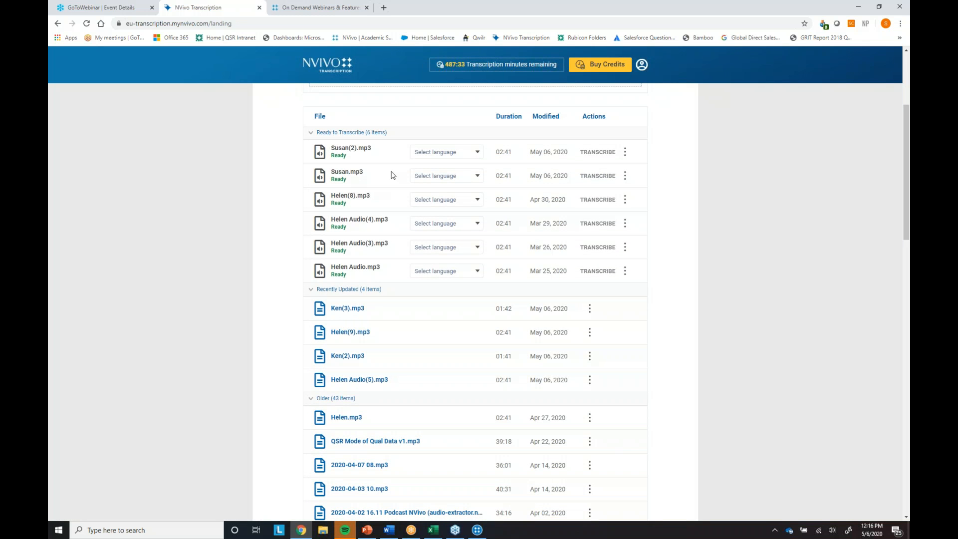
left_click(465, 176)
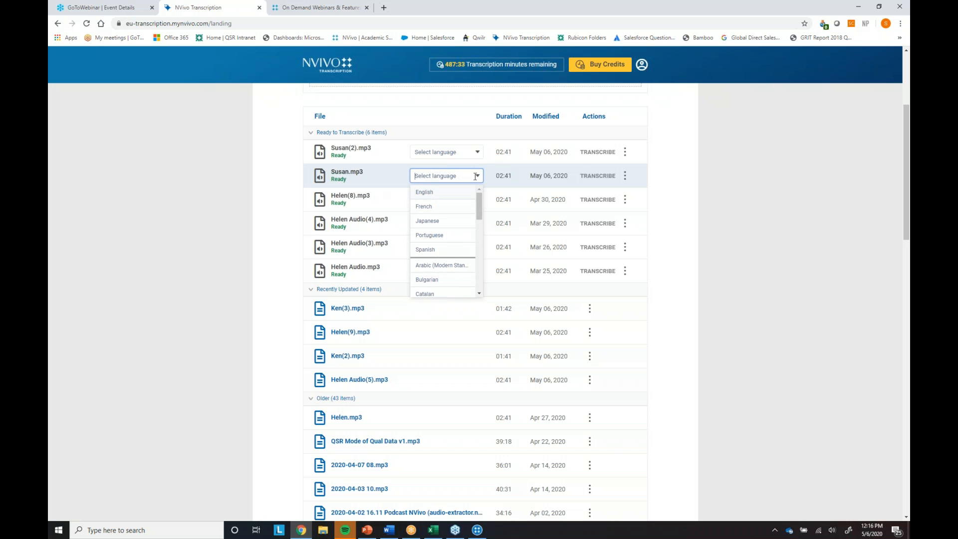
left_click(439, 354)
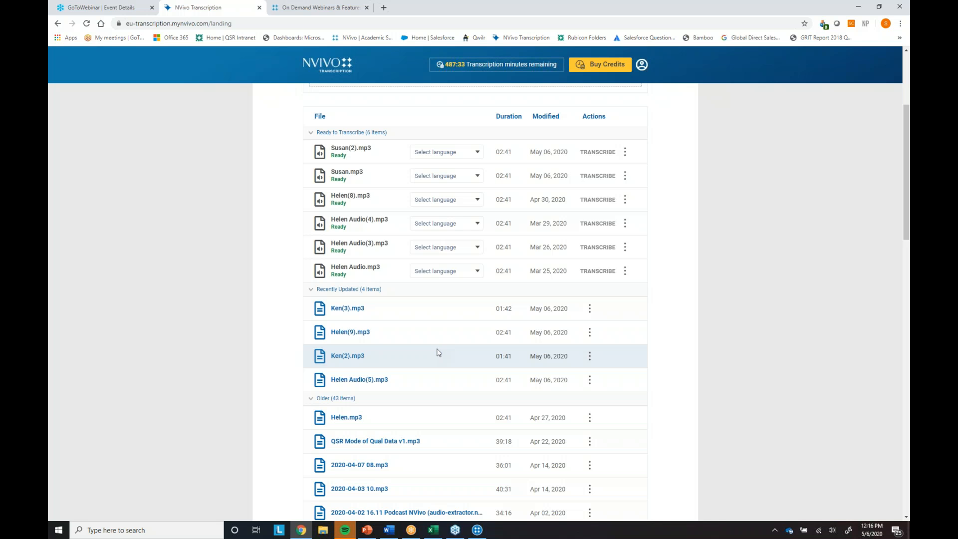
- Open the Helen(9).mp3 transcript and play its audio from within the answer that starts at 00:13
left_click(344, 332)
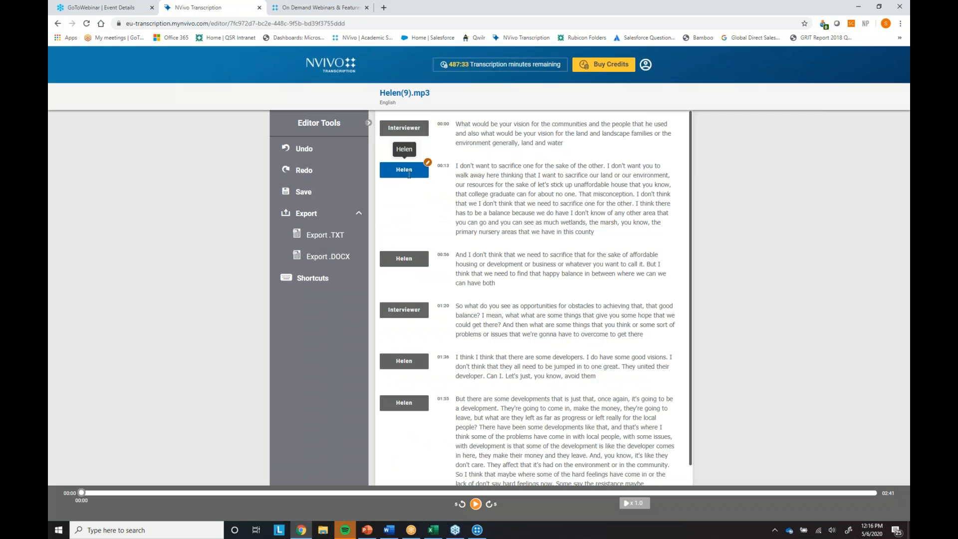
left_click(509, 203)
left_click(476, 505)
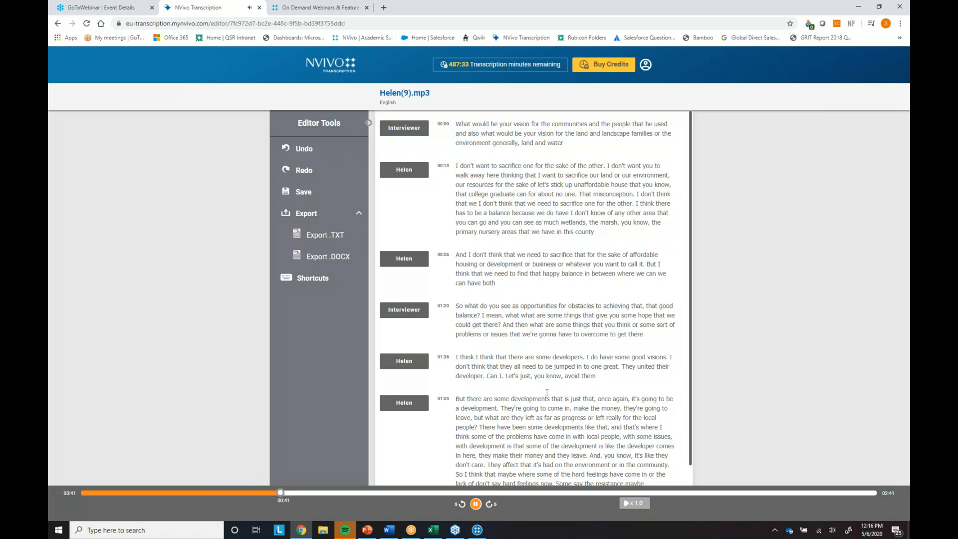
- Pause the Helen(9).mp3 playback, switch to the NVivo project, and open Helen Transcript
left_click(475, 504)
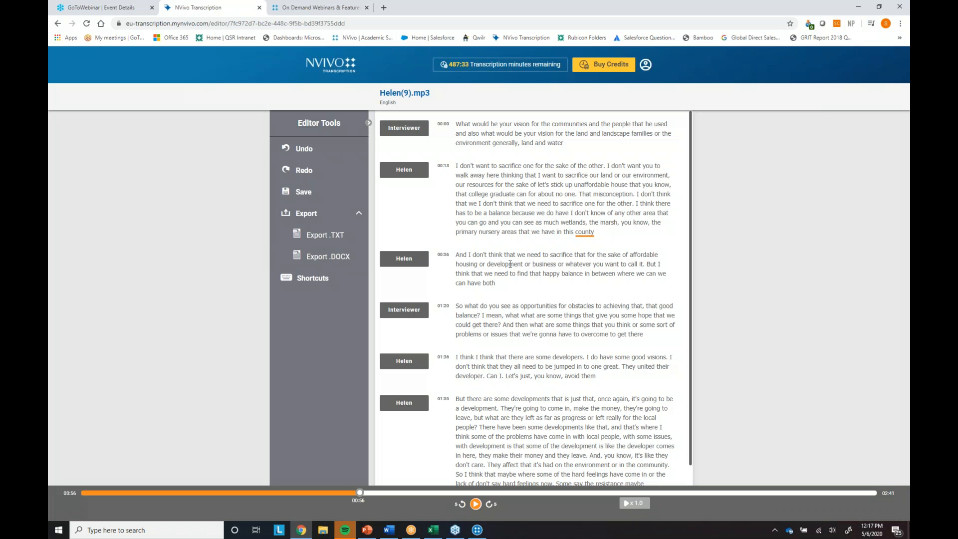
left_click(477, 531)
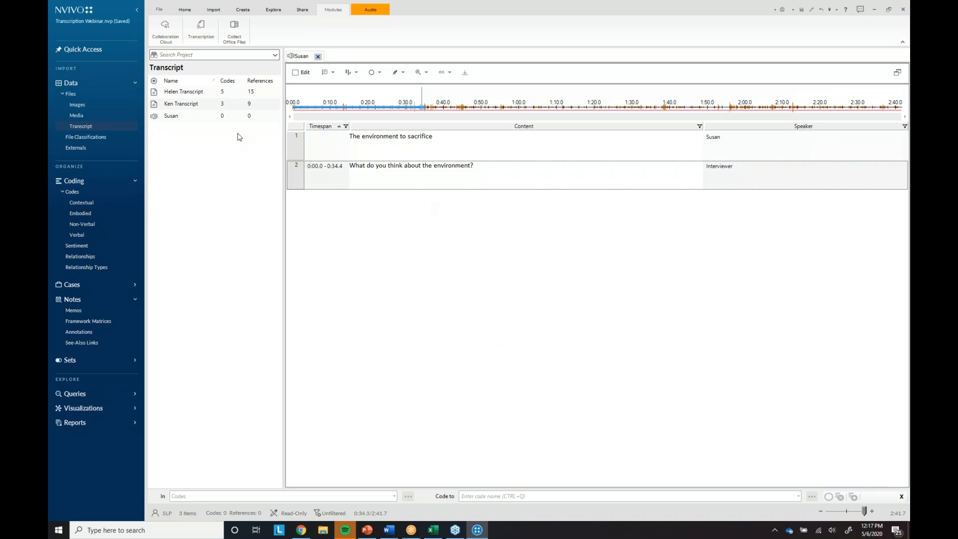
left_click(155, 96)
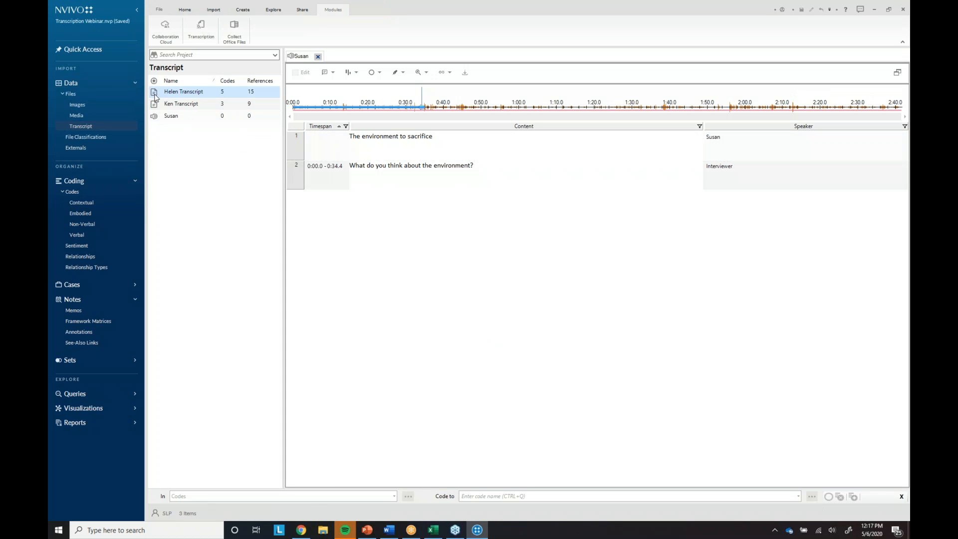
left_click_drag(283, 181, 287, 182)
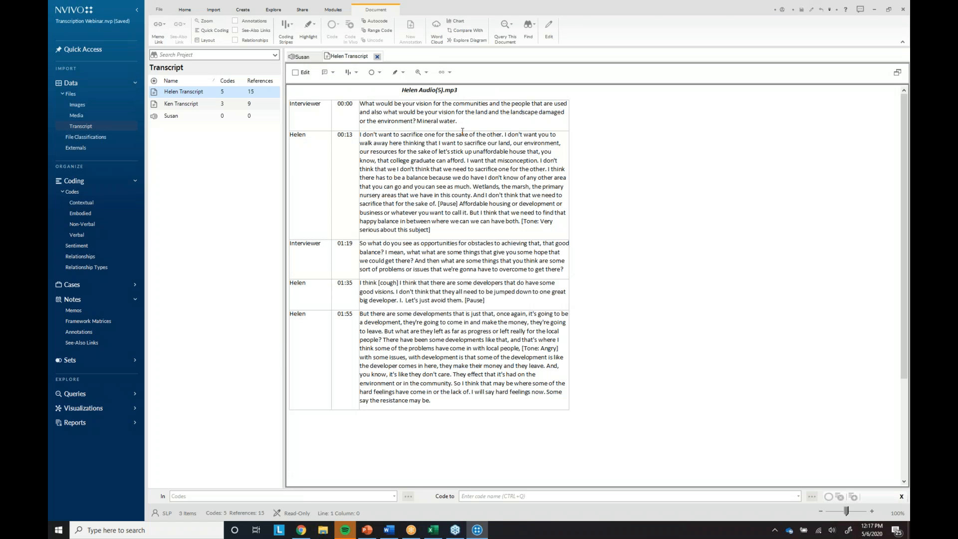
- Open Helen Audio from the Media files and widen its transcript's Content column
left_click(76, 115)
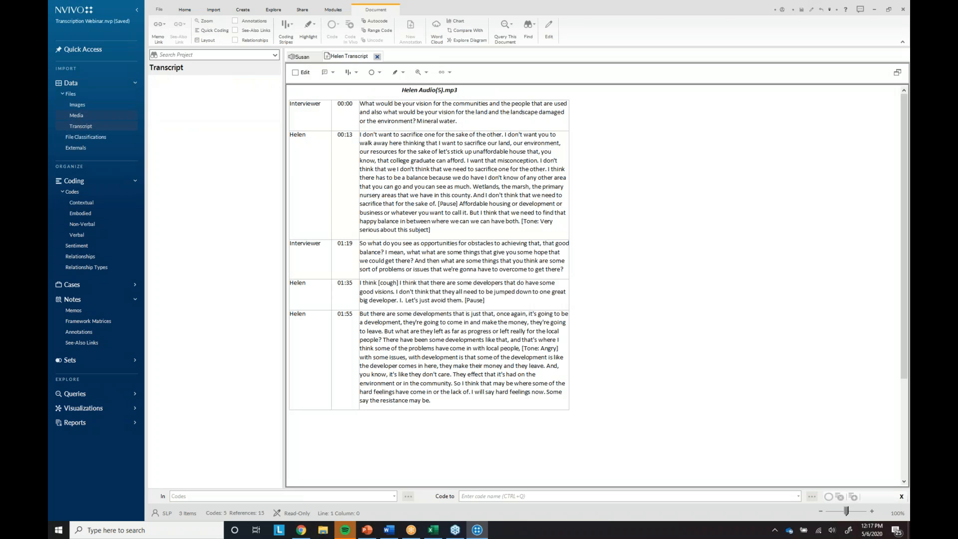
left_click(155, 92)
double_click(155, 92)
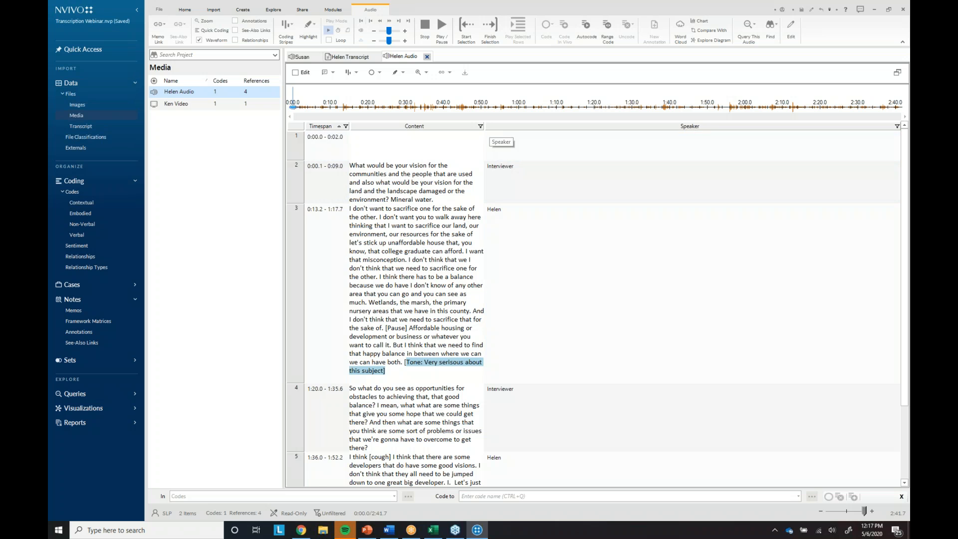
left_click_drag(501, 126, 704, 126)
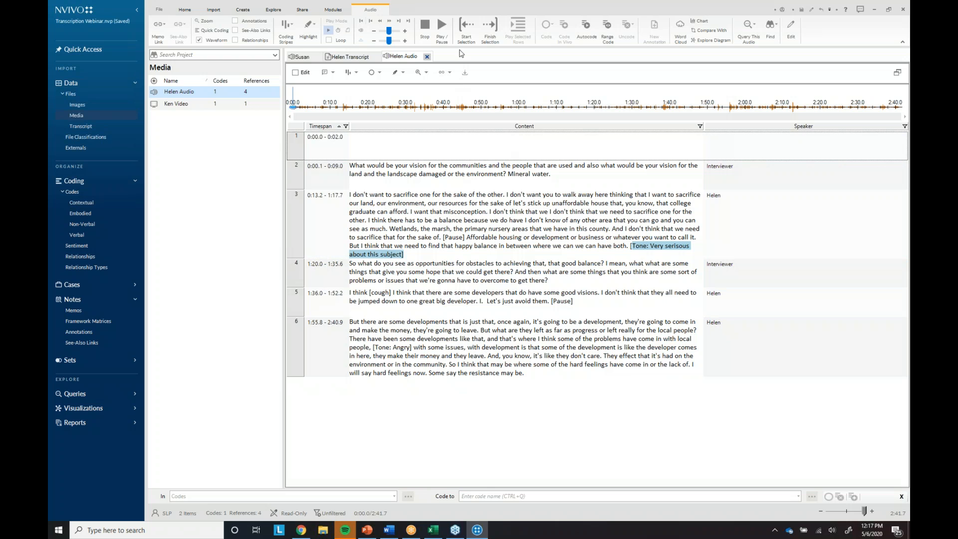
- Switch Helen Audio to the second play mode, leave edit mode off, and play the recording from the start
left_click(336, 32)
left_click(295, 73)
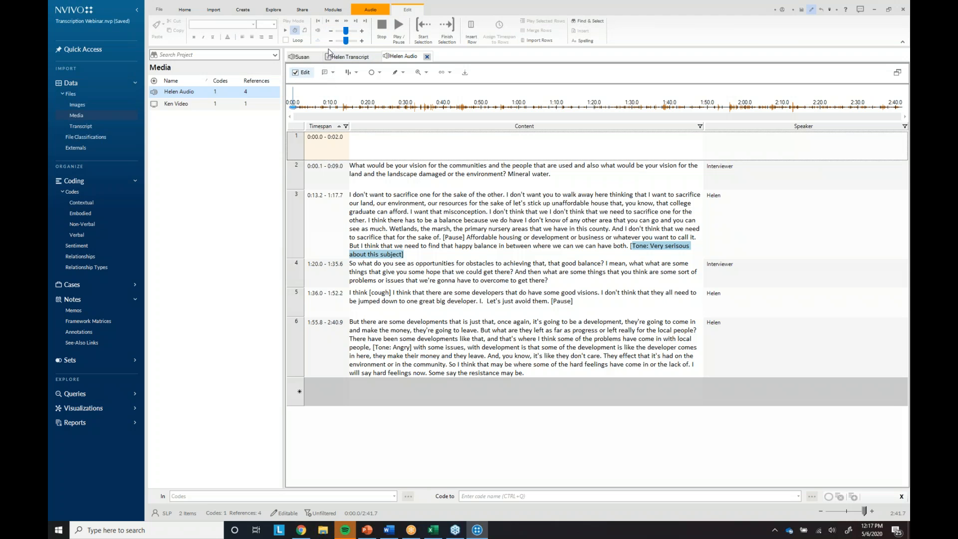
left_click(365, 11)
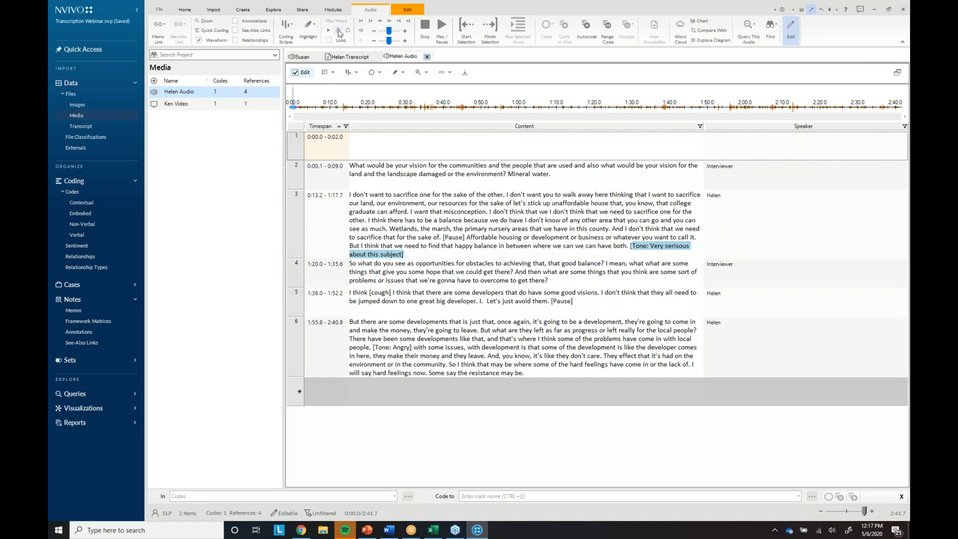
left_click(296, 73)
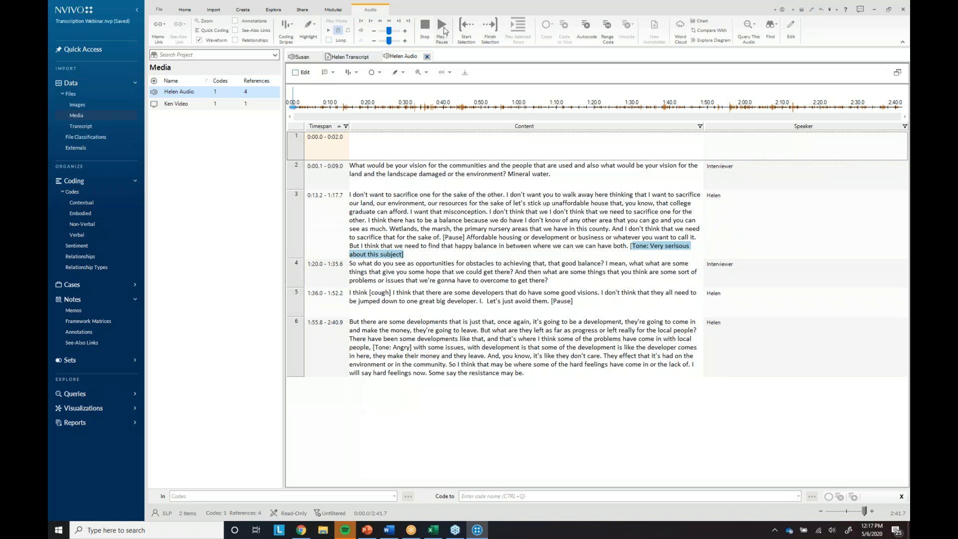
left_click(441, 29)
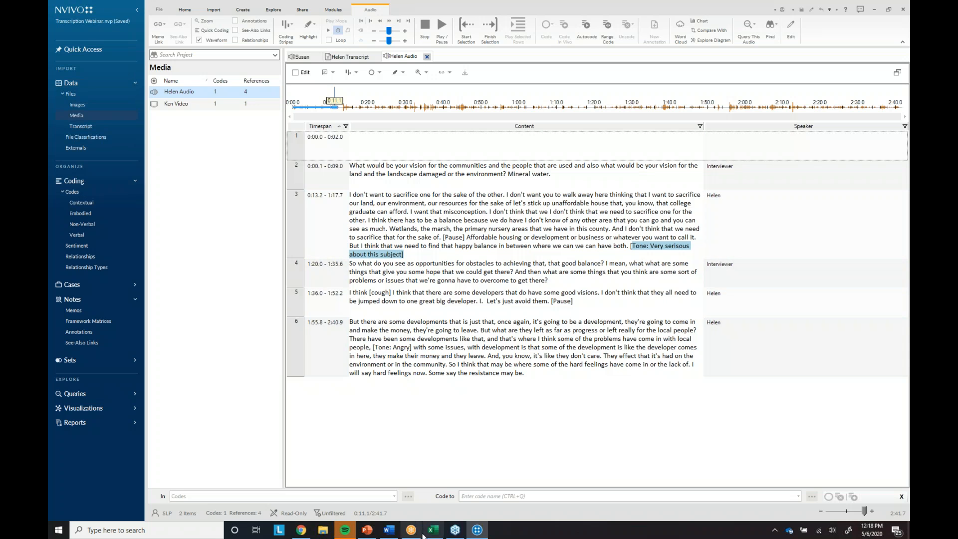
- Switch to PowerPoint to review slide 12, Interpretivism NVivo Transcription Layers, and return to NVivo
left_click(369, 531)
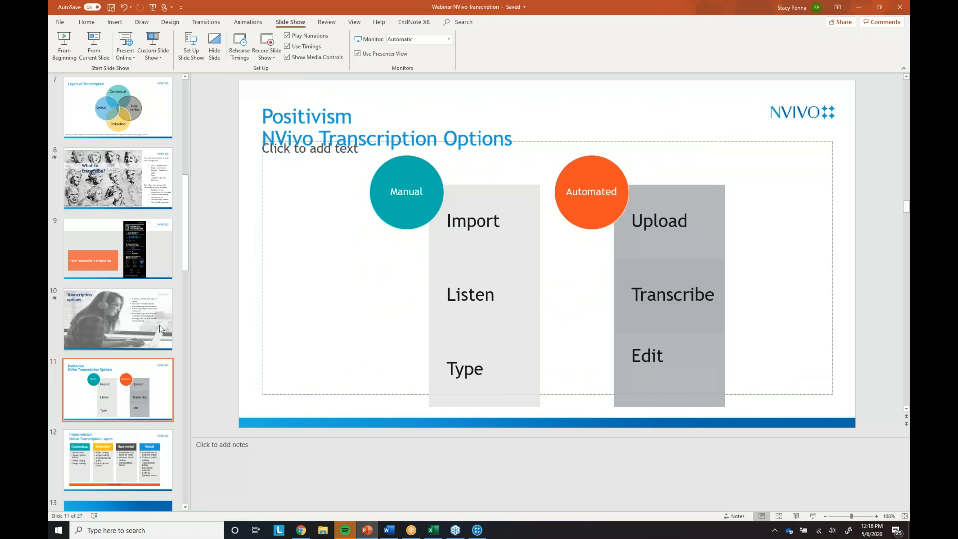
left_click(98, 456)
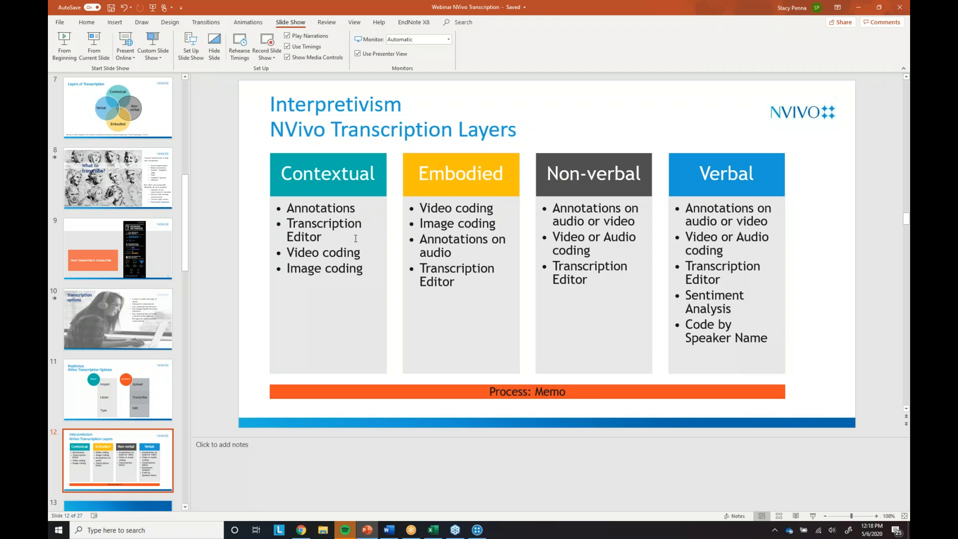
left_click(475, 530)
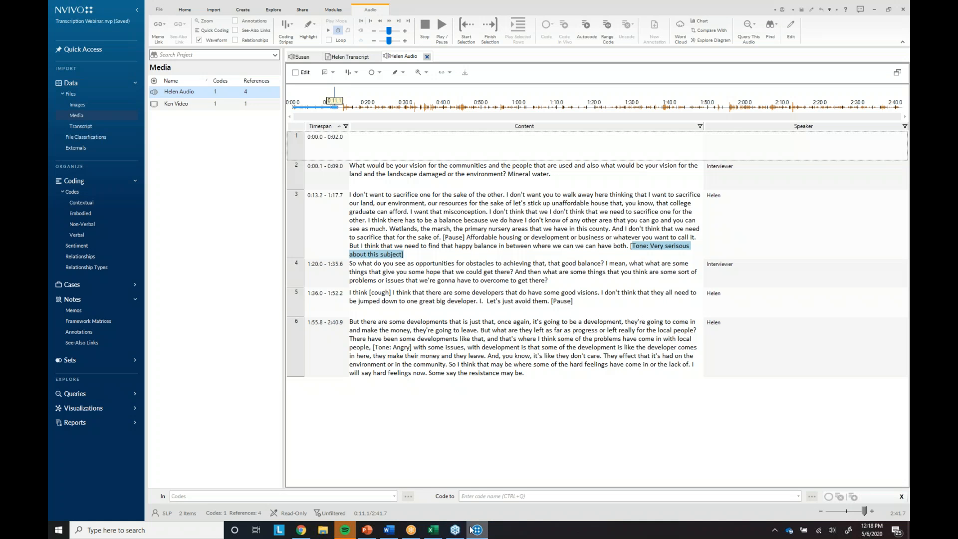
- Open Ken Video from the Media files and play its first few seconds
left_click(158, 107)
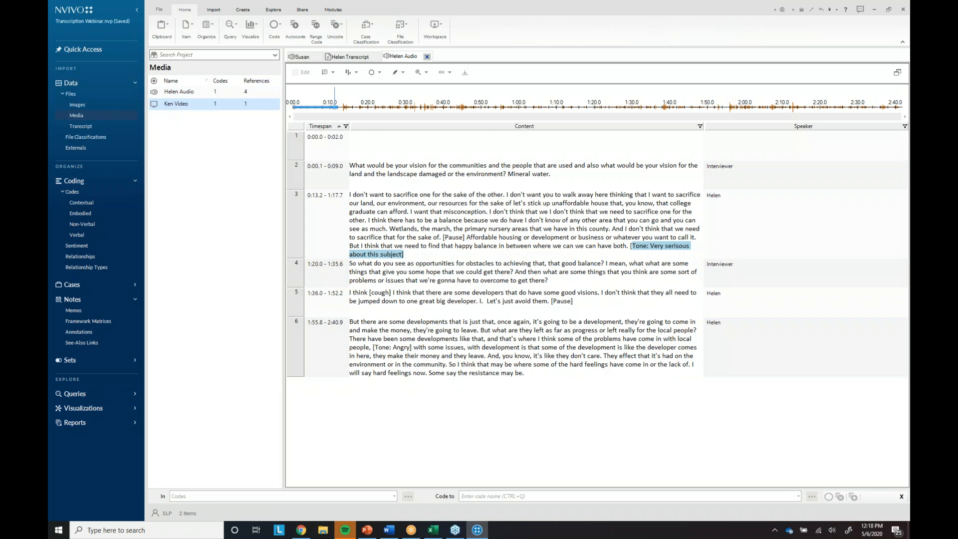
double_click(158, 106)
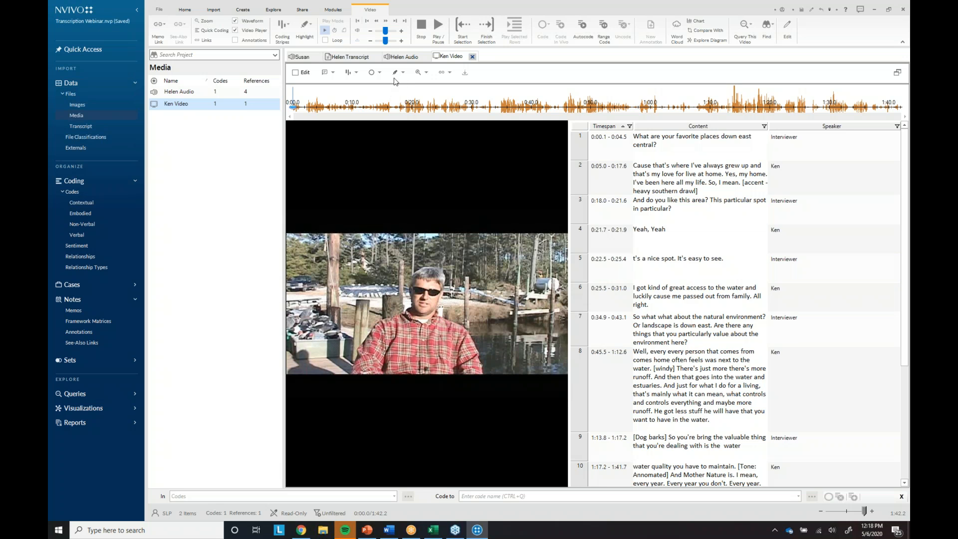
left_click(438, 25)
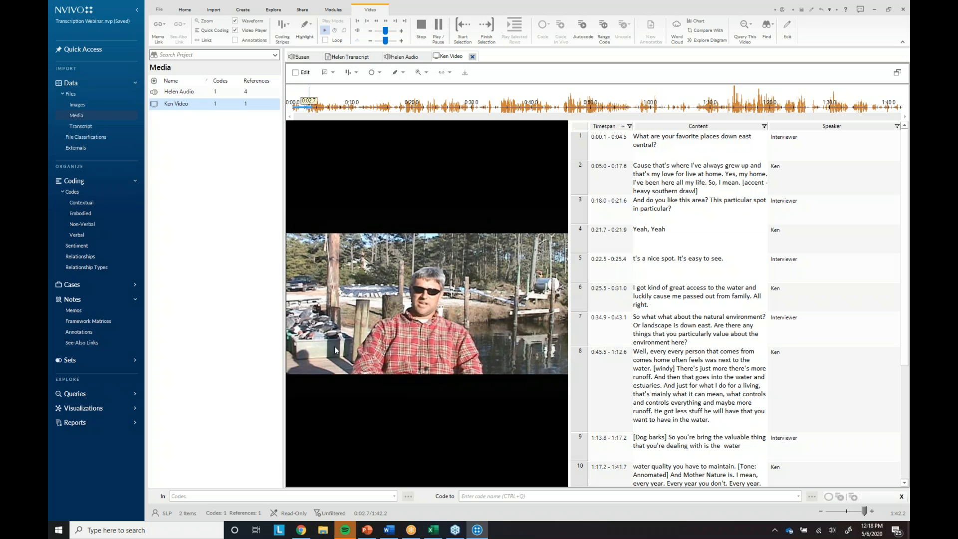
left_click(438, 28)
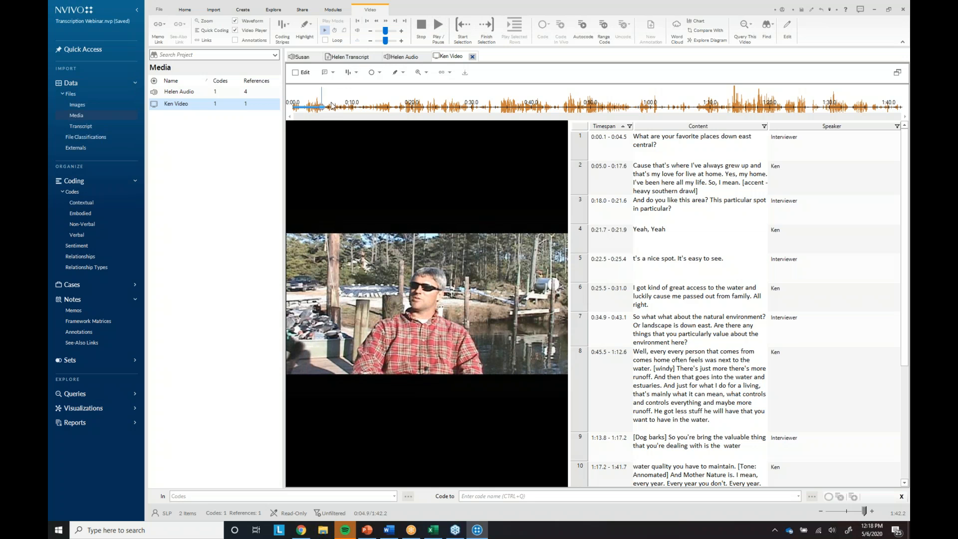
- Replay Ken Video from the beginning, mark a short timeline selection in its opening seconds, and halt playback
left_click(293, 106)
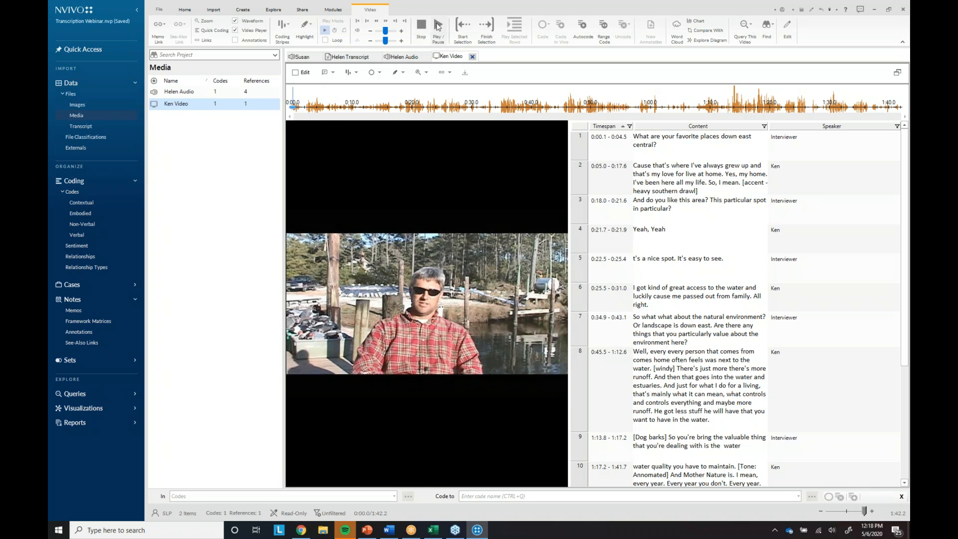
left_click(438, 28)
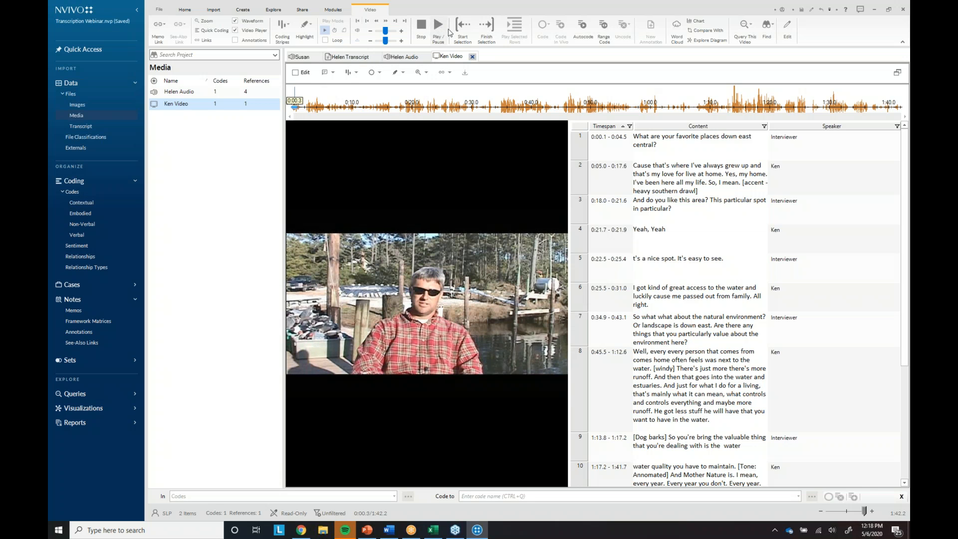
left_click(486, 29)
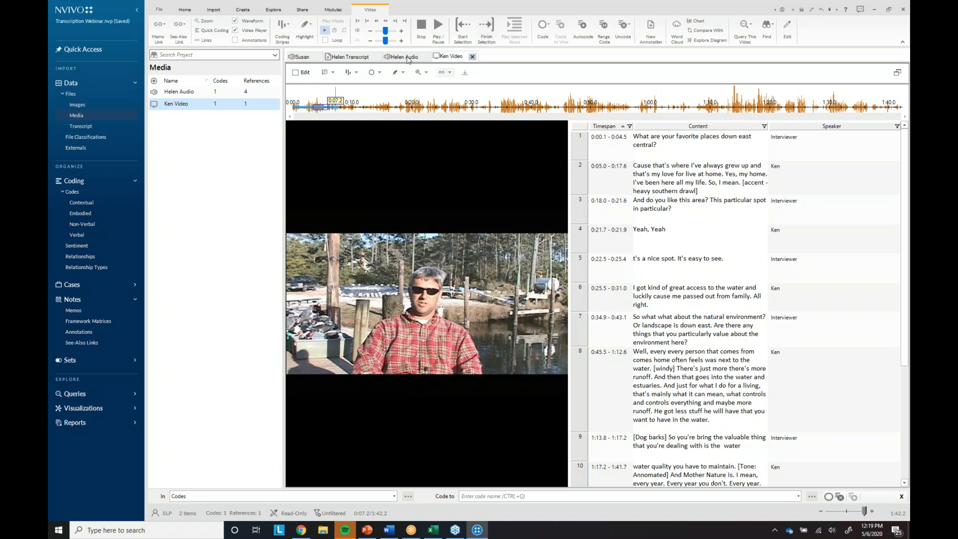
left_click(417, 32)
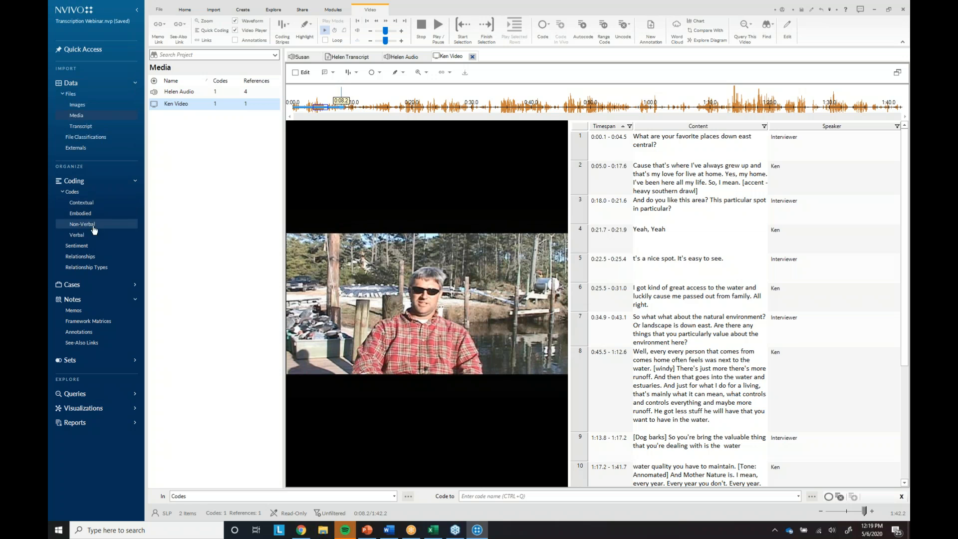
- List the Contextual codes and expand the Environment code to show its child codes
left_click(82, 202)
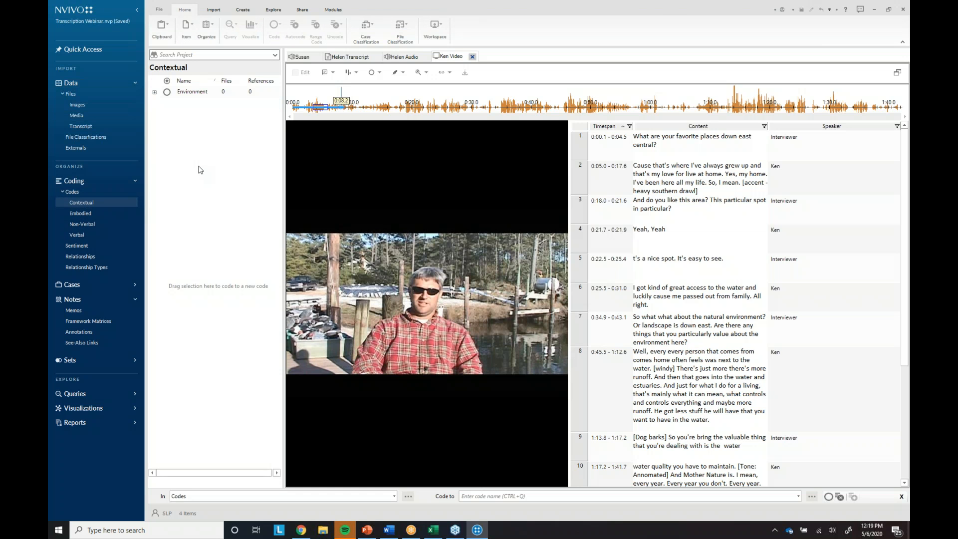
left_click(155, 92)
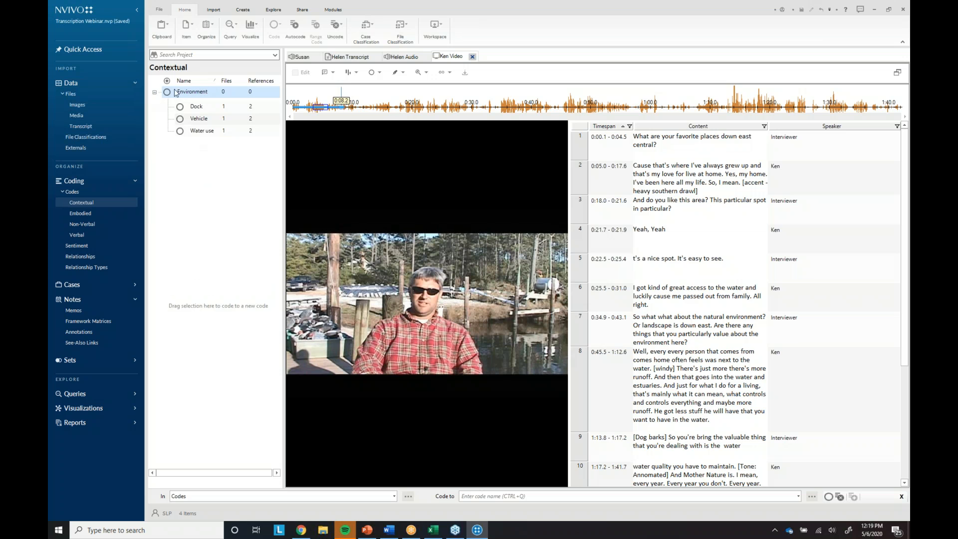
left_click(204, 94)
right_click(203, 93)
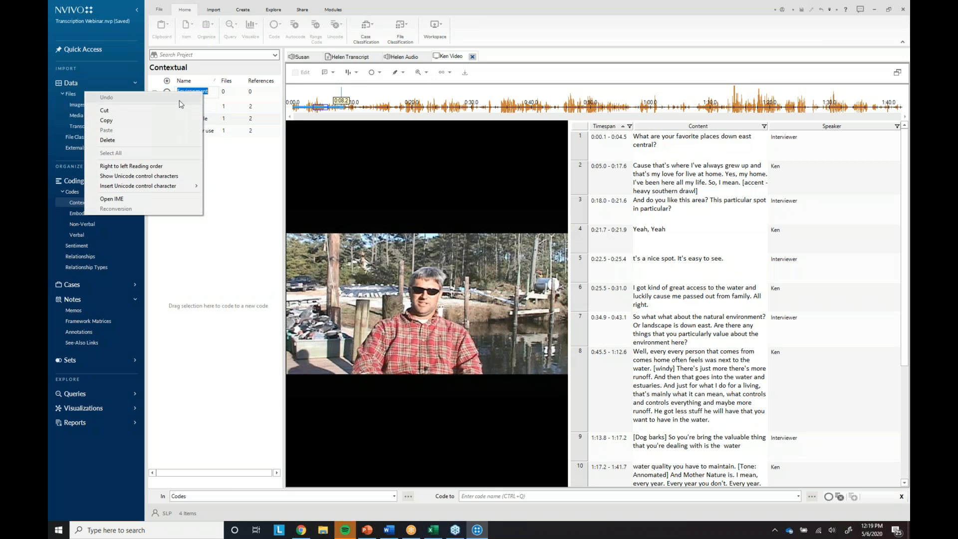
key("Escape")
key("Escape")
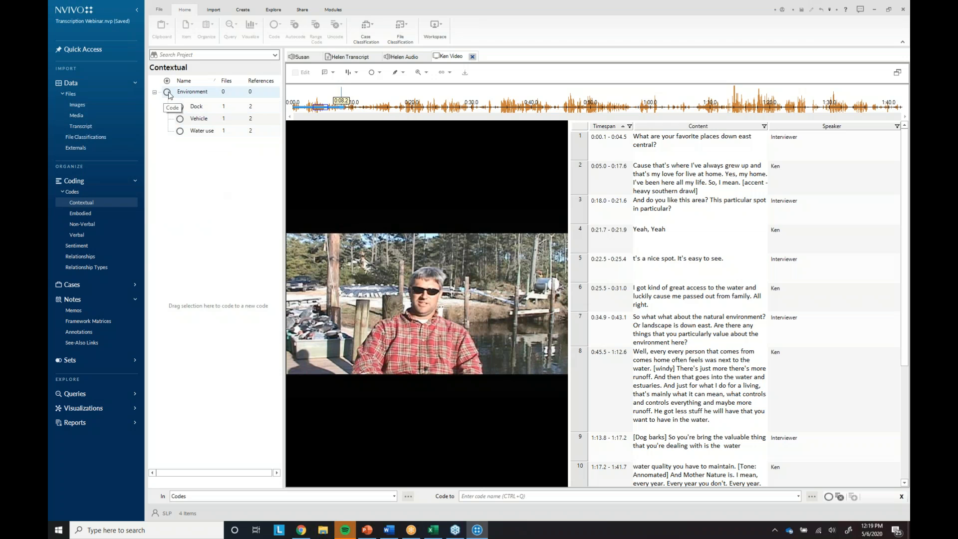
- Create a child code named Dog under Environment and code the marked video timeline selection to it
right_click(170, 94)
left_click(150, 96)
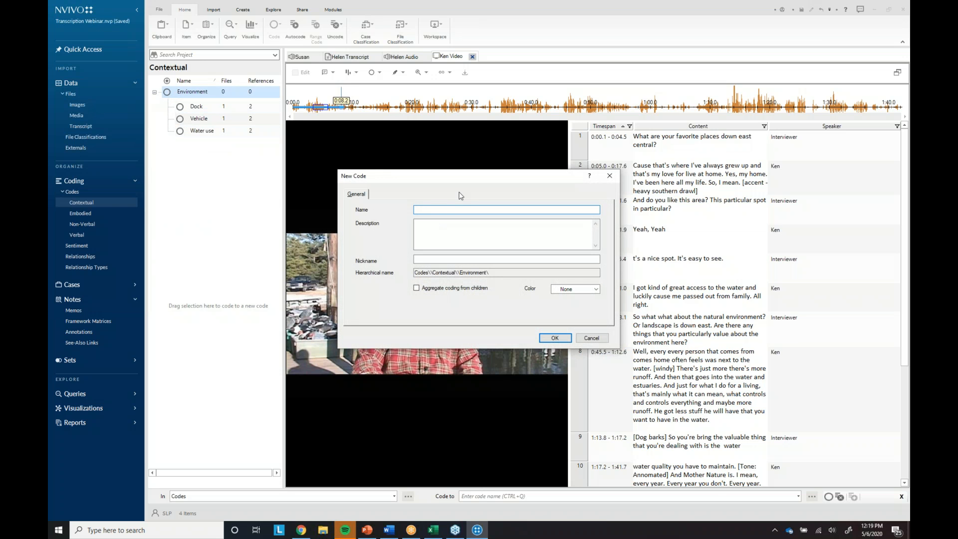
type("Dog")
left_click(548, 341)
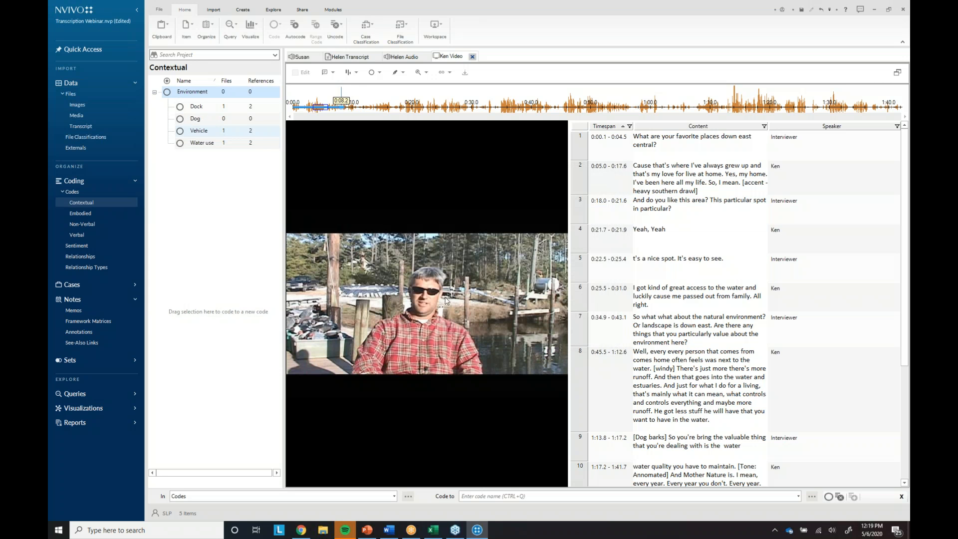
left_click_drag(325, 107, 199, 125)
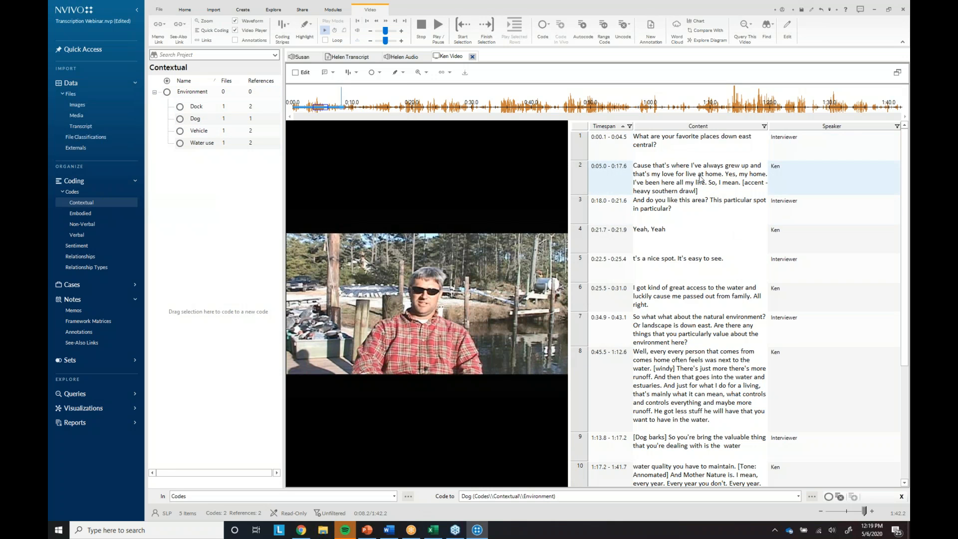
- Turn on edit mode for Ken Video and append "Dog tail seen" to the transcript text in row 2
left_click(721, 195)
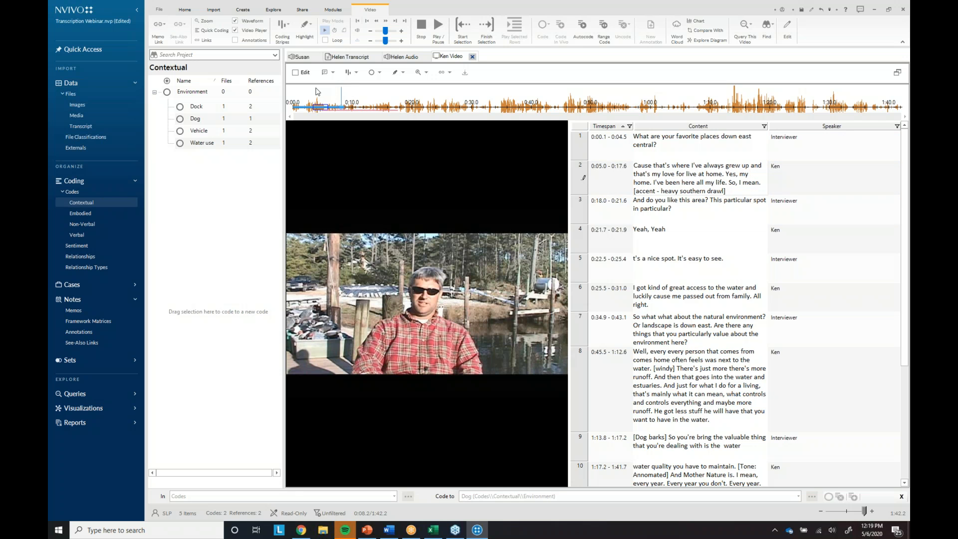
left_click(295, 72)
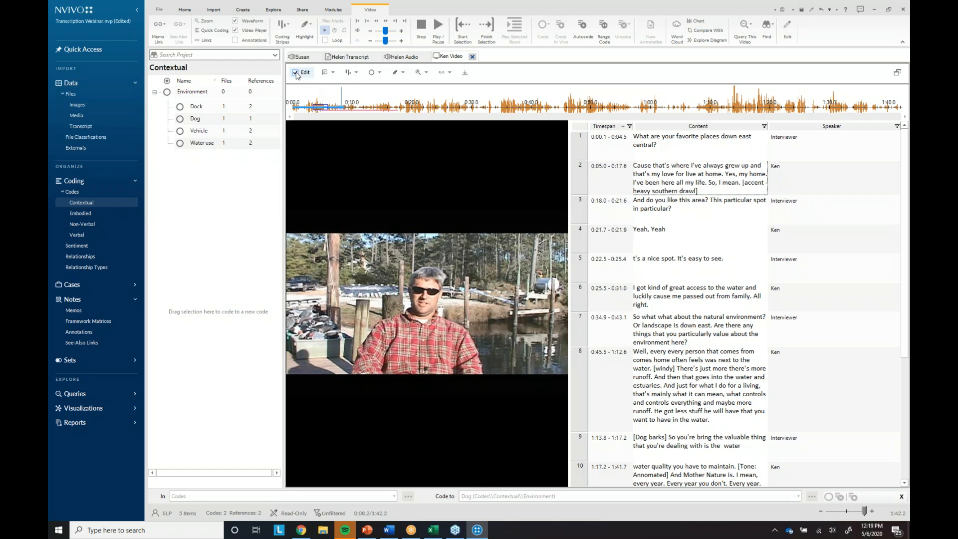
left_click(706, 191)
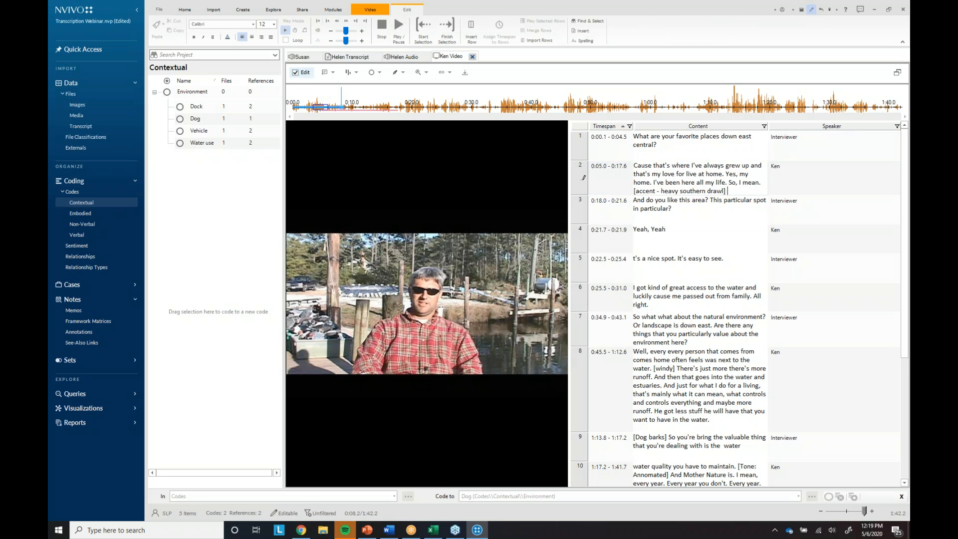
type("Dog tail seen")
left_click(751, 208)
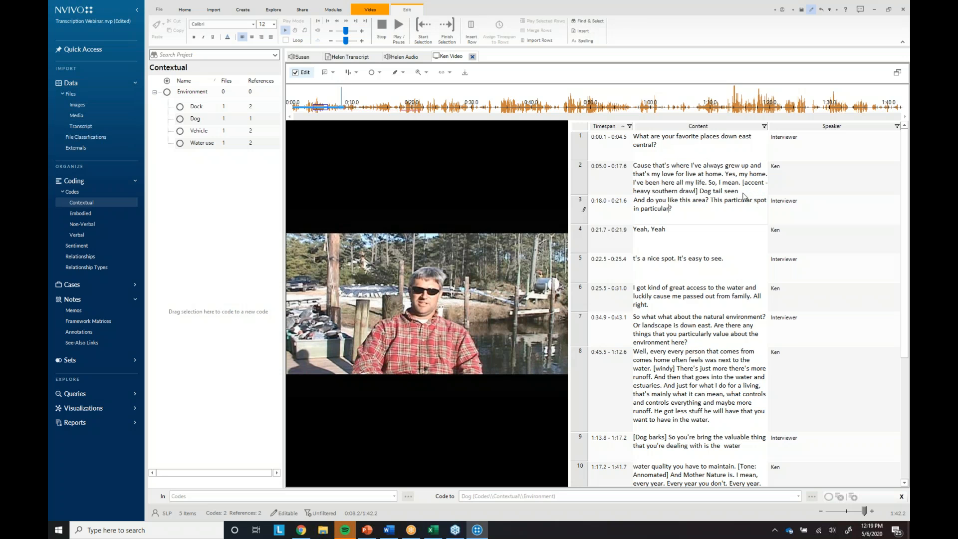
- Code the words "Dog tail seen" in transcript row 2 to the Dog code
left_click(703, 192)
left_click_drag(727, 192, 194, 120)
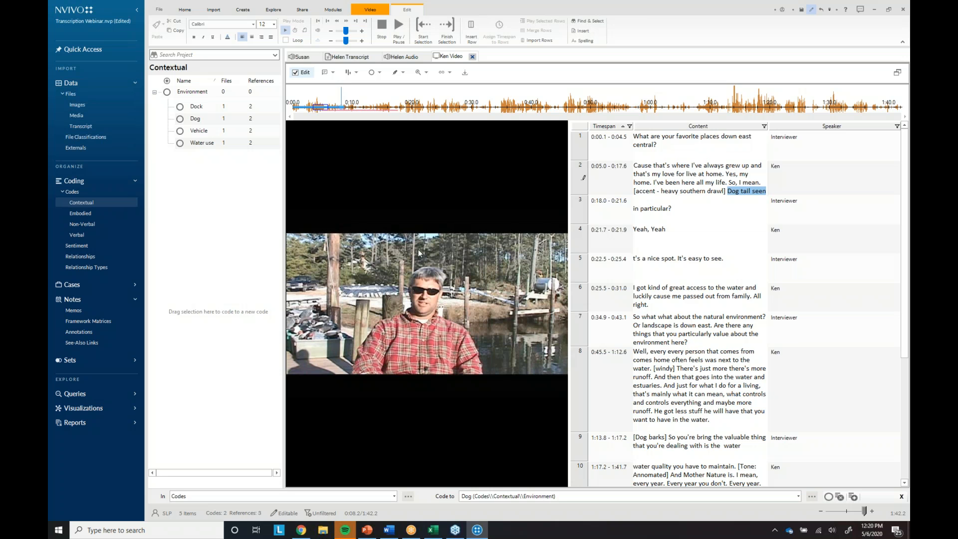
- Open the Ken Picture Environment file and code the picture region beside the seated man, over the water and dock, to the contextual Dock code
left_click(77, 104)
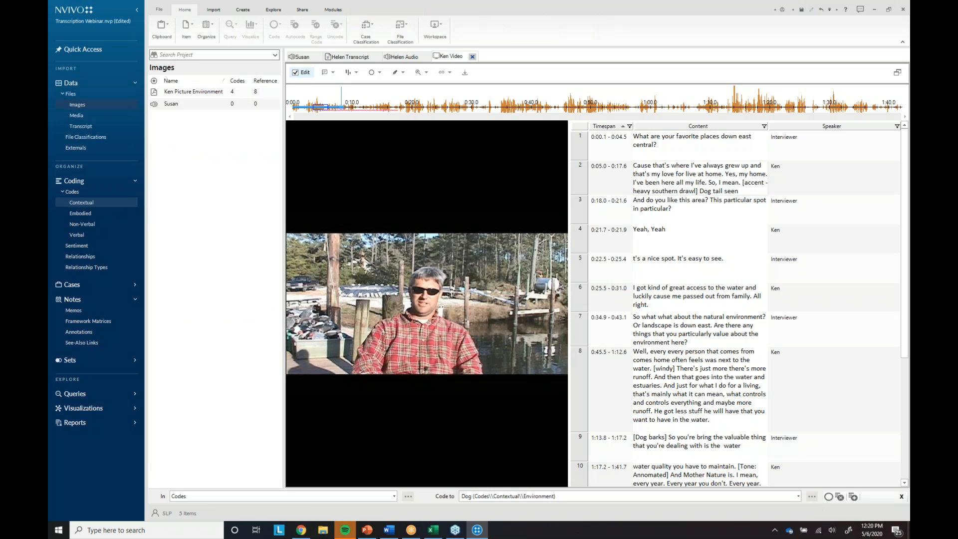
left_click(190, 91)
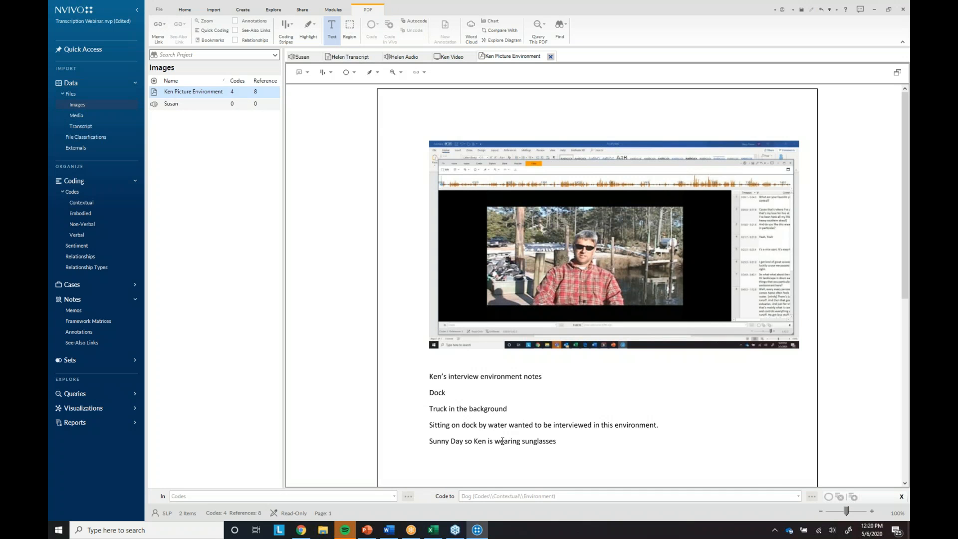
left_click(81, 203)
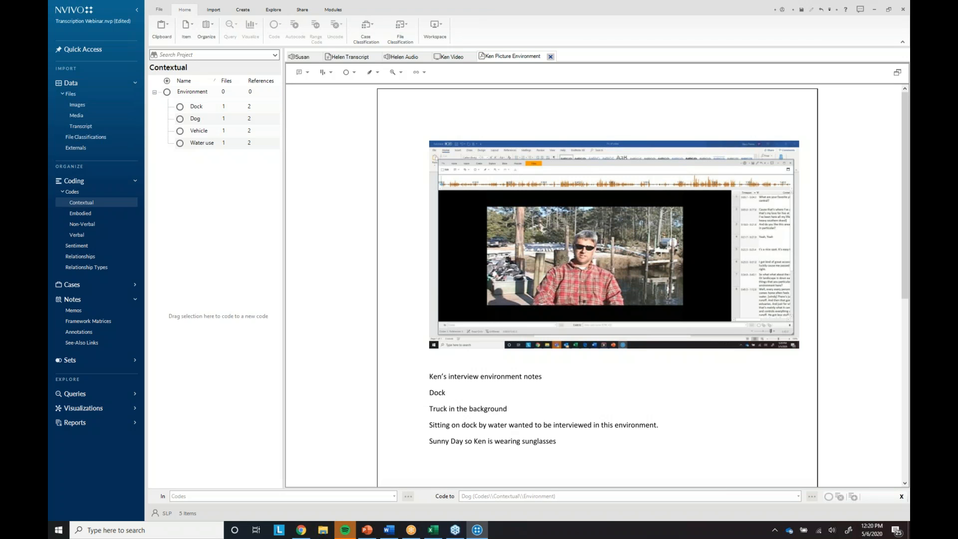
left_click(387, 98)
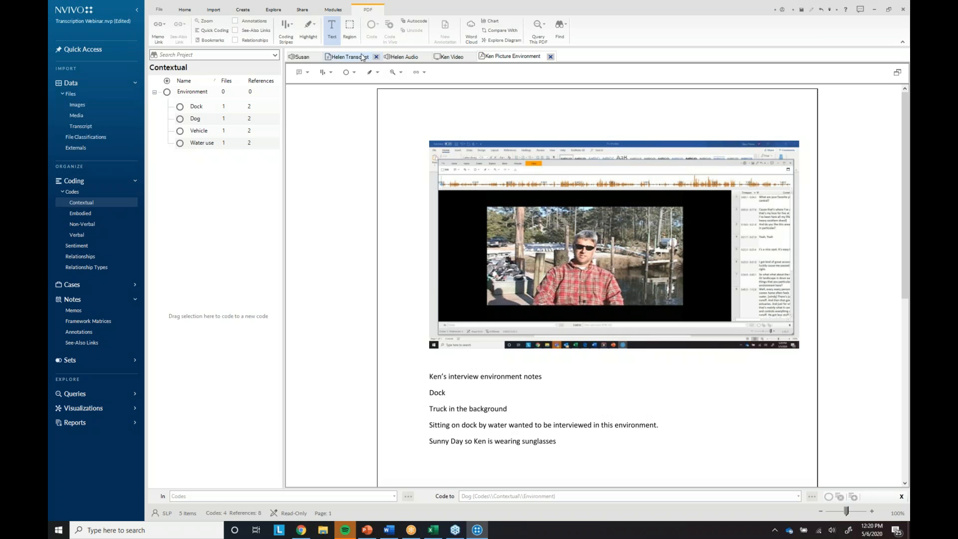
left_click(350, 30)
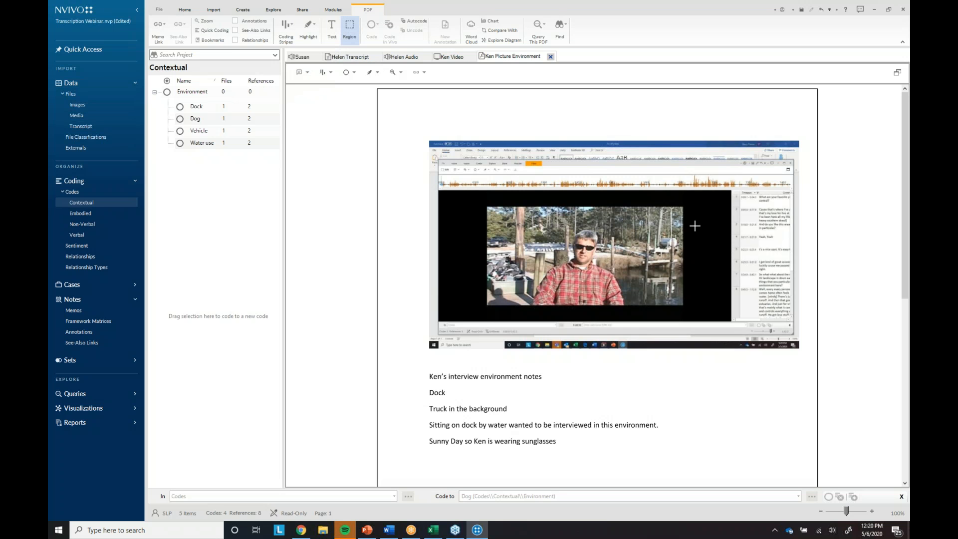
mouse_move(611, 236)
left_mouse_down()
mouse_move(667, 243)
mouse_move(672, 288)
mouse_move(681, 288)
left_mouse_up()
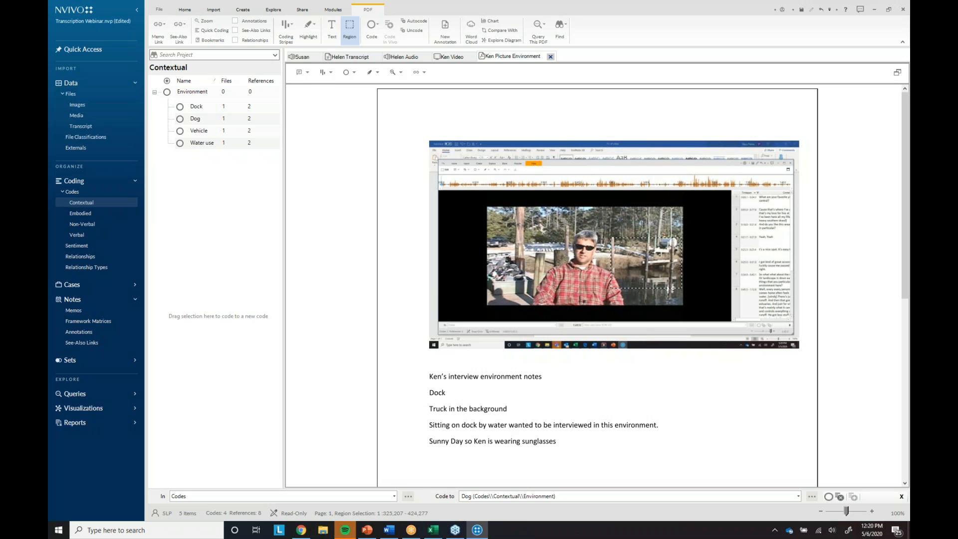
left_click_drag(676, 244, 198, 106)
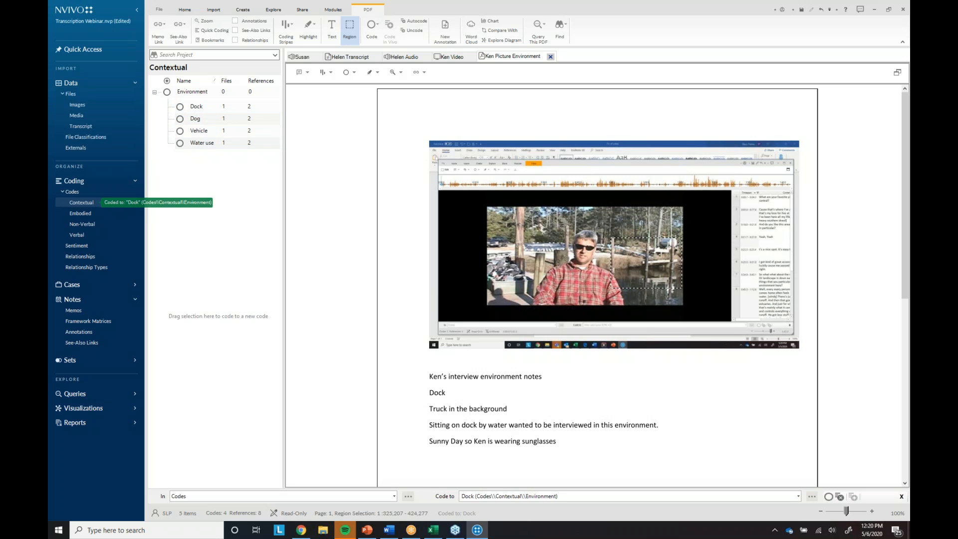
- Code the note "Sitting on dock by water wanted to be interviewed in this environment." to the Dock code
left_click(331, 32)
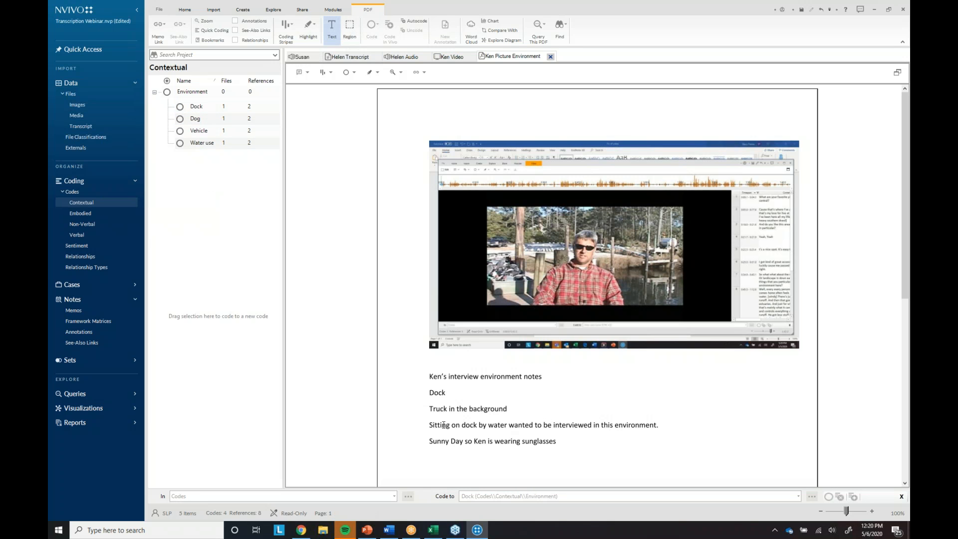
left_click_drag(432, 424, 673, 430)
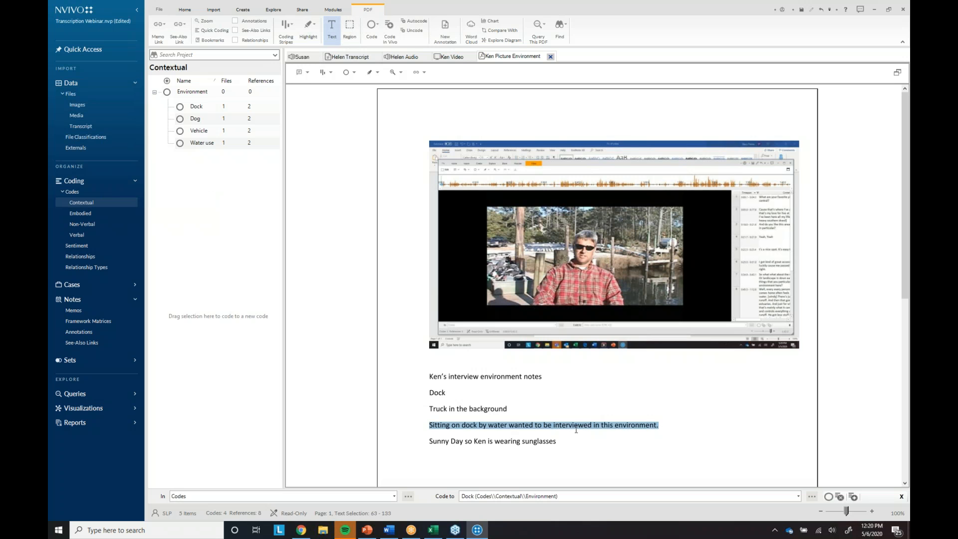
left_click_drag(572, 430, 242, 106)
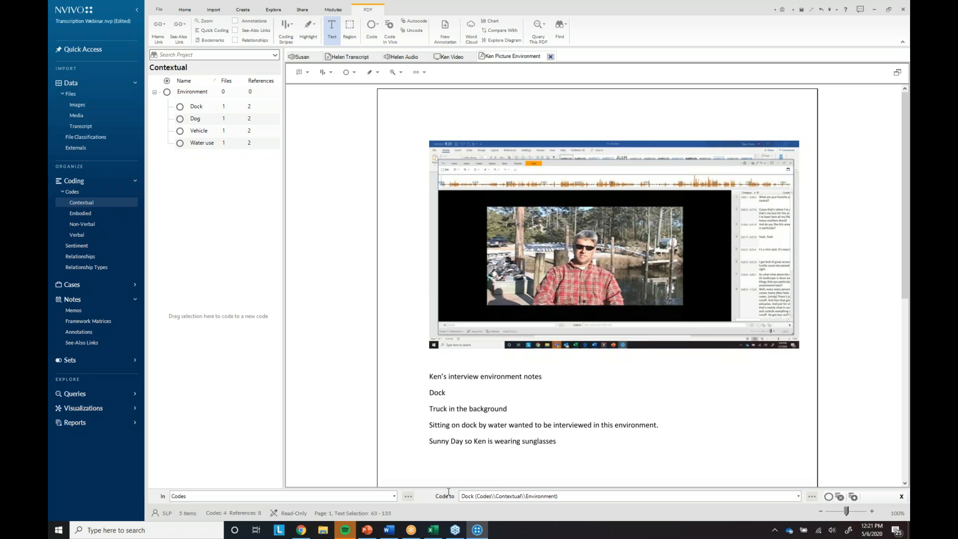
- Annotate the words "great access to the water" in row 6 of the Ken Video transcript with "Ken focused on water quality"
left_click(367, 534)
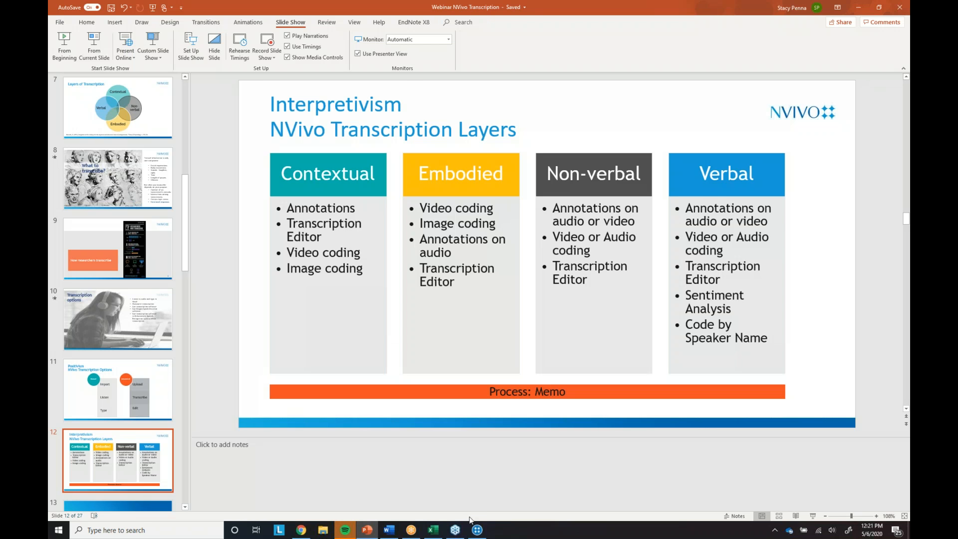
left_click(477, 530)
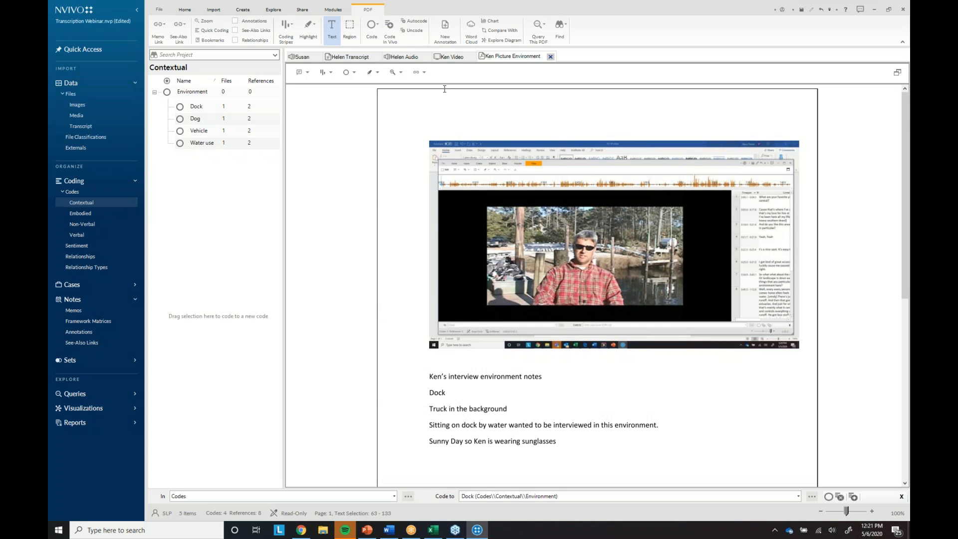
left_click(448, 57)
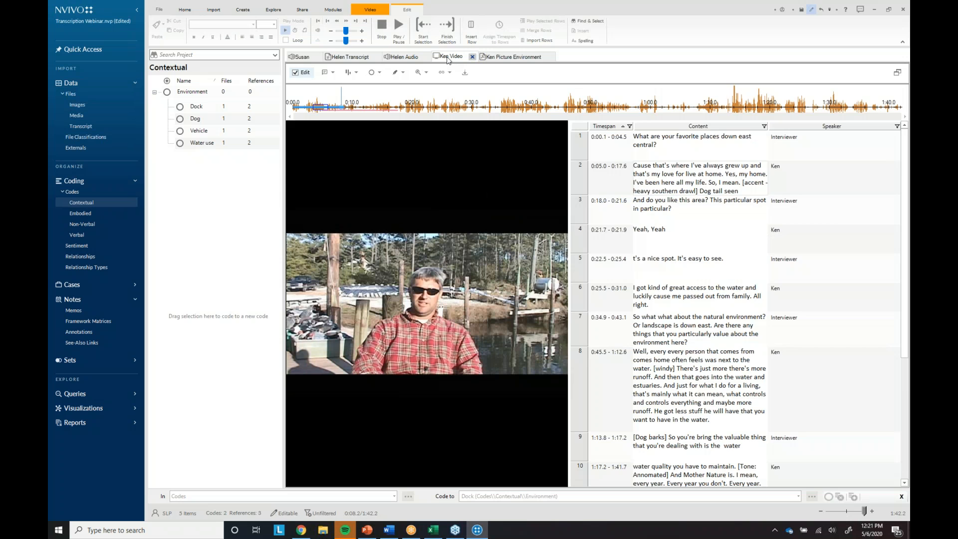
left_click(668, 296)
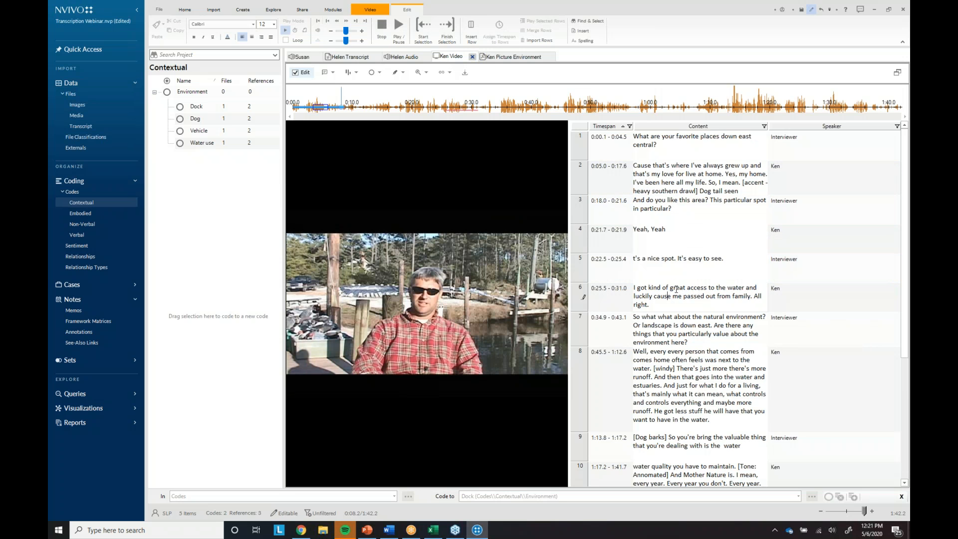
left_click_drag(670, 289, 743, 290)
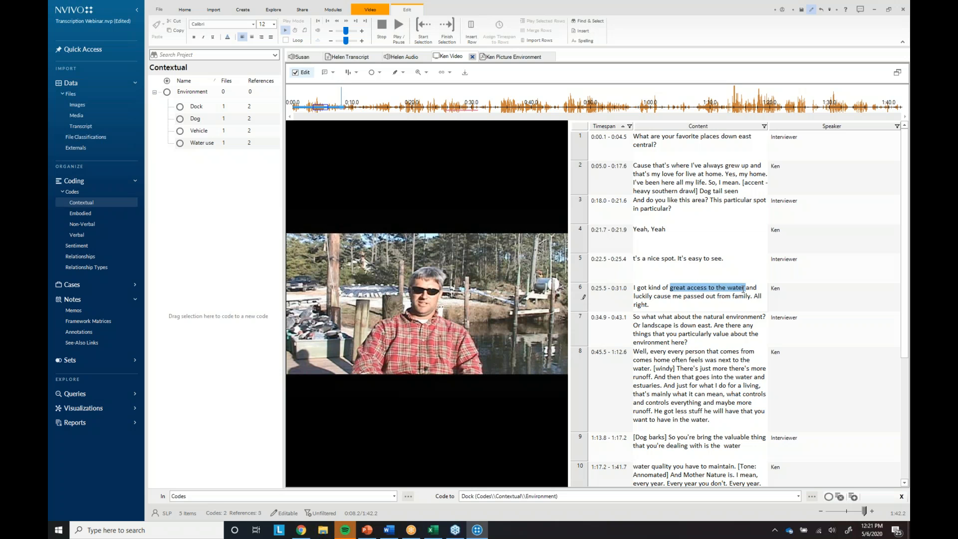
right_click(706, 288)
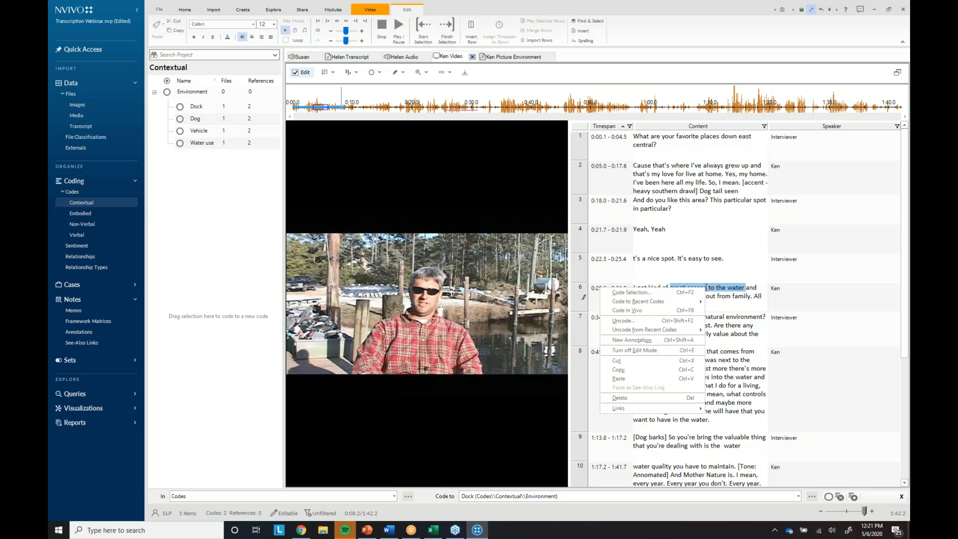
left_click(664, 340)
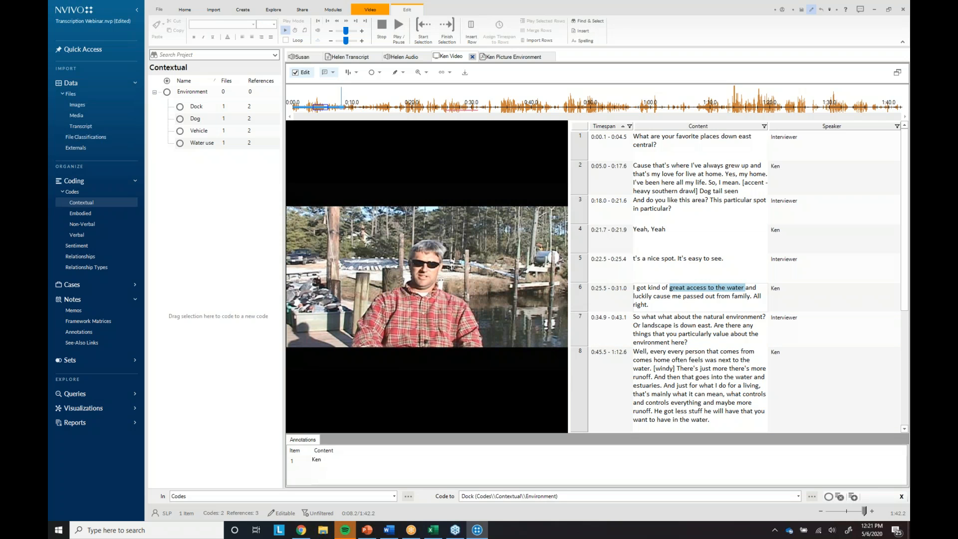
type("Ken focused on water quality")
left_click(702, 330)
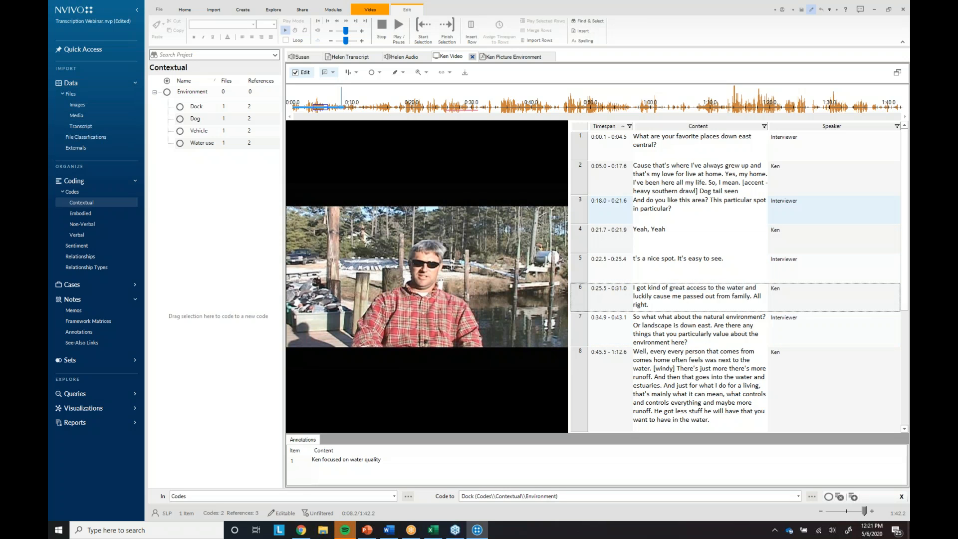
left_click(701, 289)
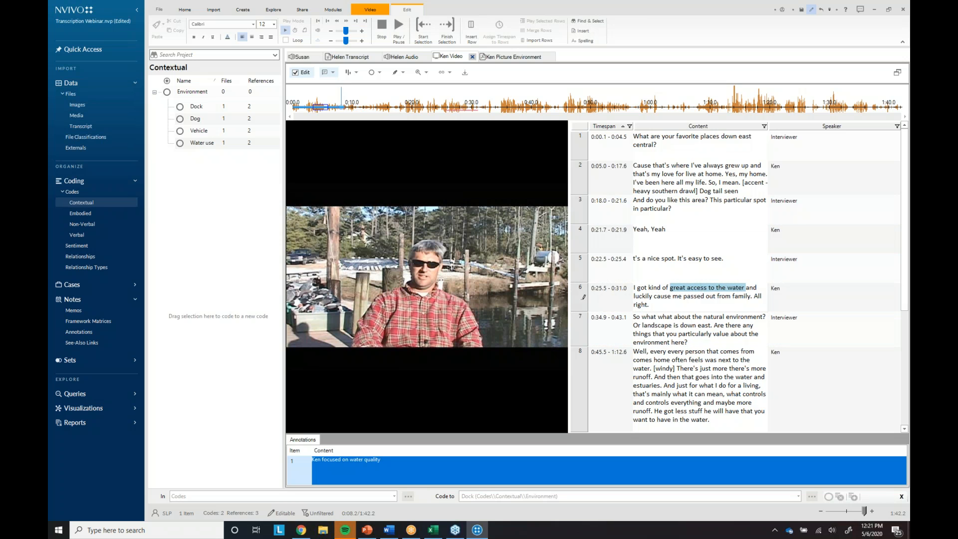
left_click(649, 333)
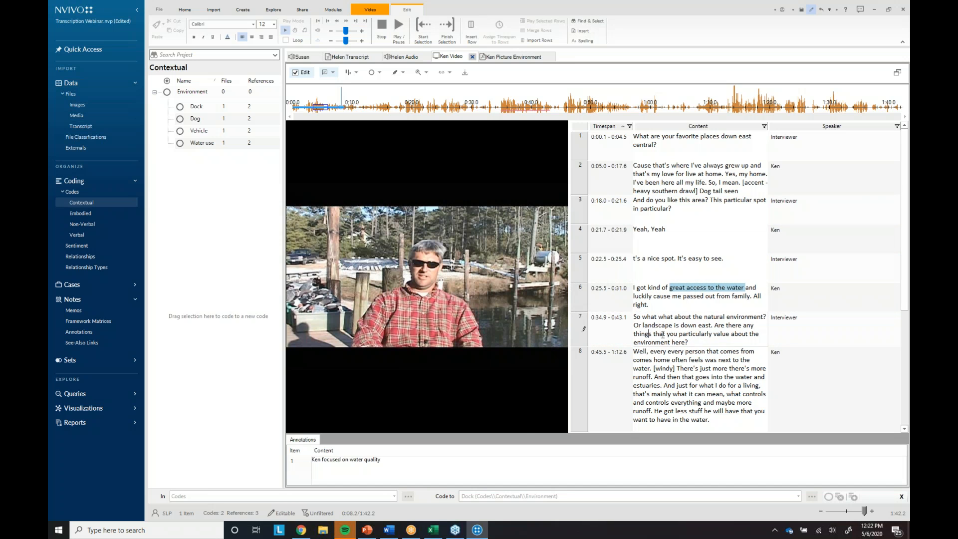
- Switch to NVivo Transcription in the browser, open Ken(3).mp3 and add "[dog's tail in view]" after "All right" in the 00:21 passage
left_click(301, 530)
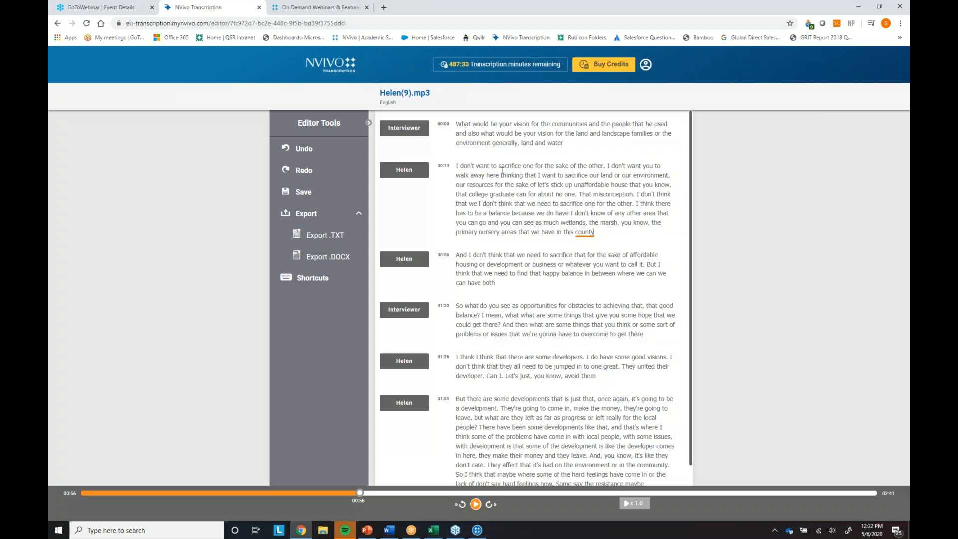
left_click(329, 72)
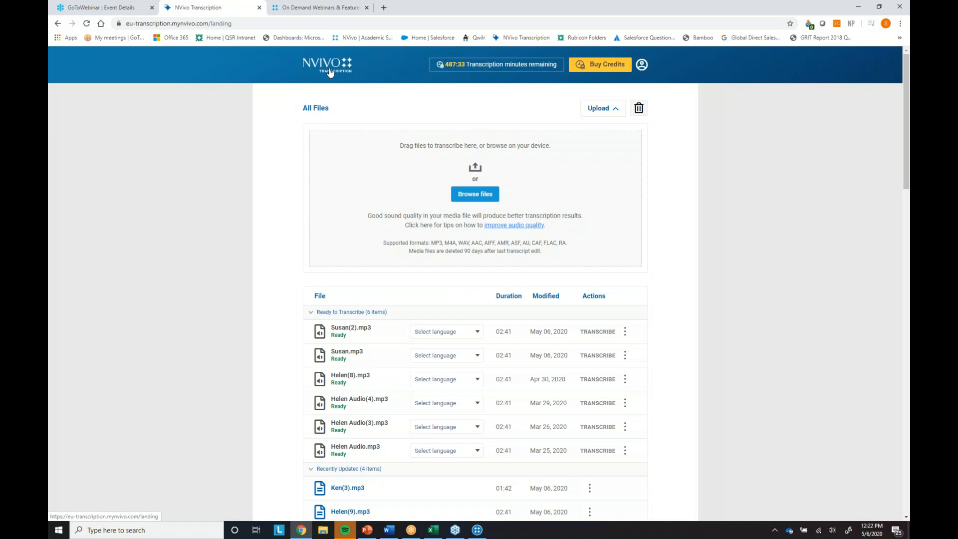
left_click(344, 489)
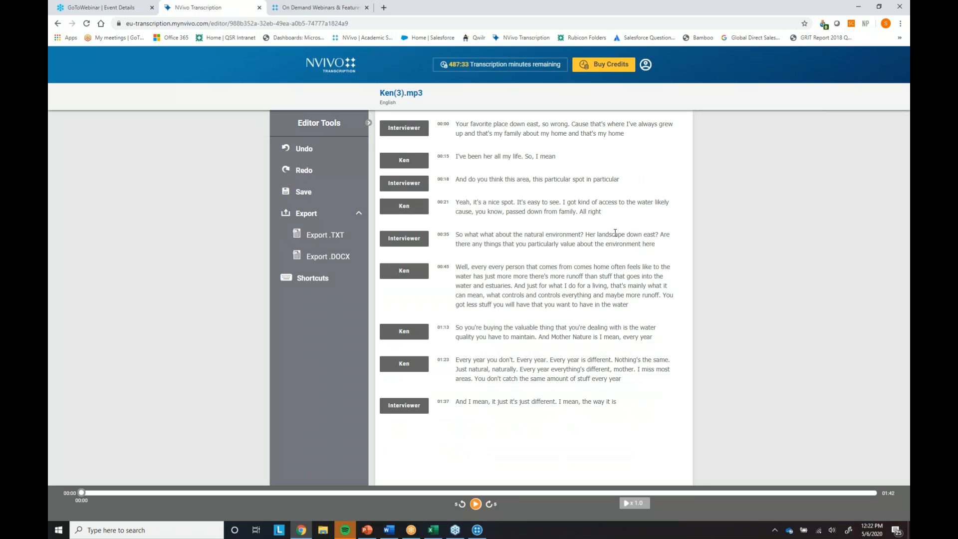
left_click(611, 210)
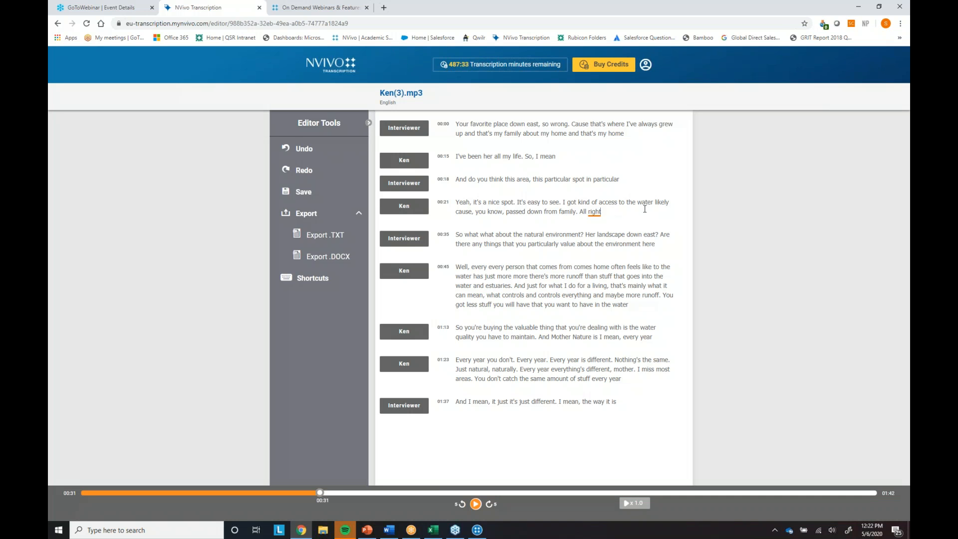
type("[dog's tail in view]")
- Check the Interpretivism NVivo Transcription Layers slide in PowerPoint and return to the NVivo project
left_click(477, 531)
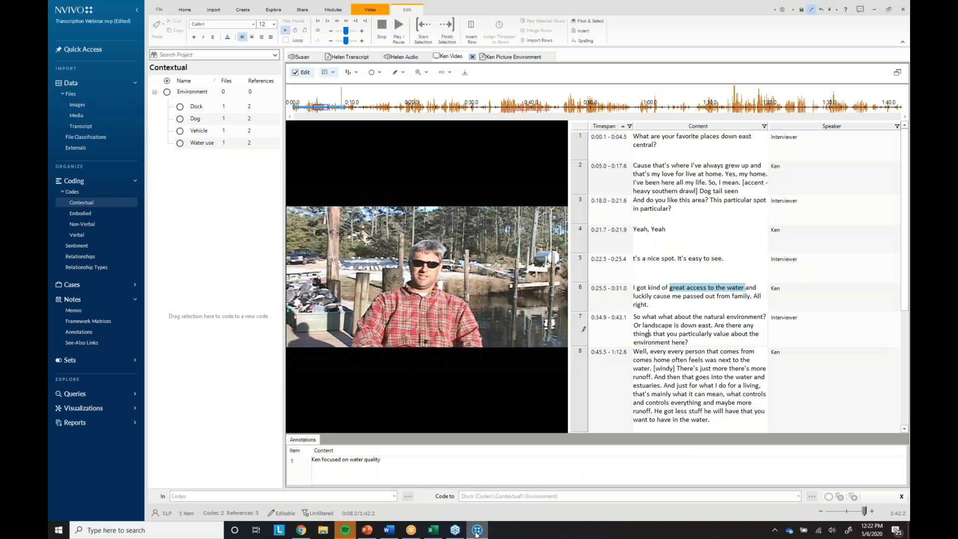
left_click(366, 531)
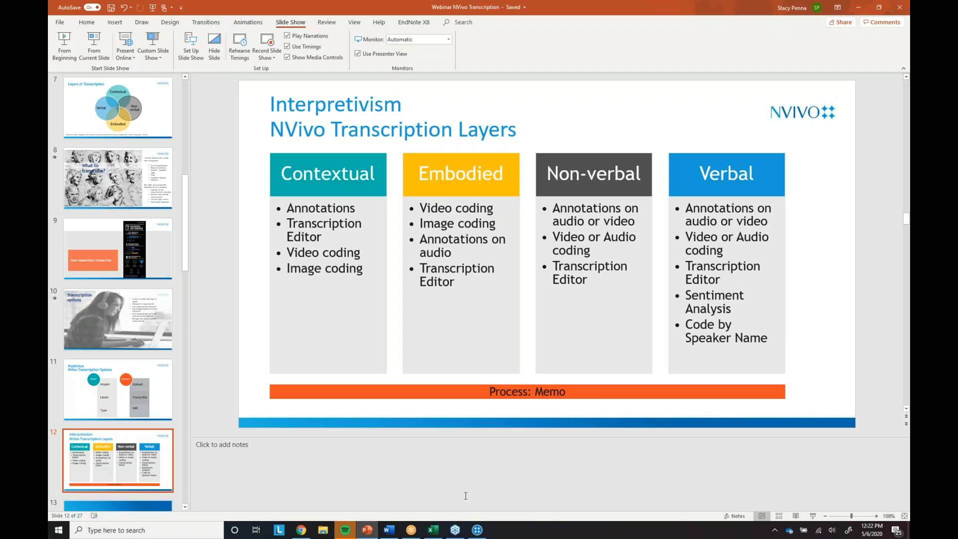
mouse_move(477, 529)
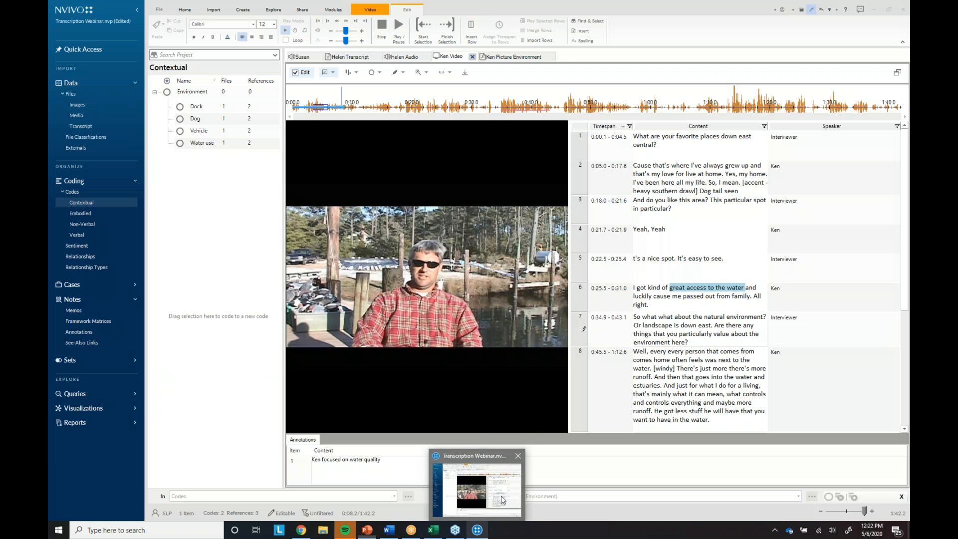
left_click(501, 504)
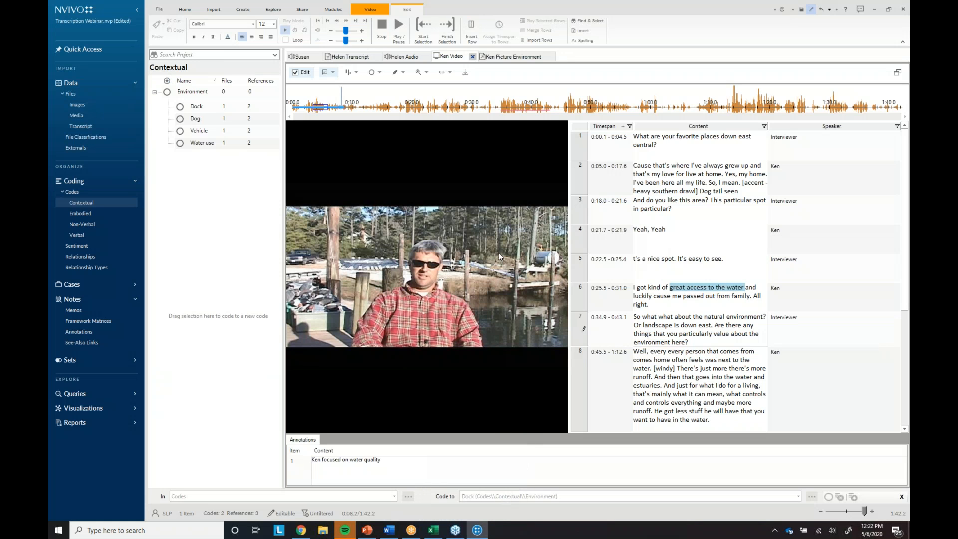
- List the Embodied codes and expand Facial Expressions to show its child codes
left_click(75, 215)
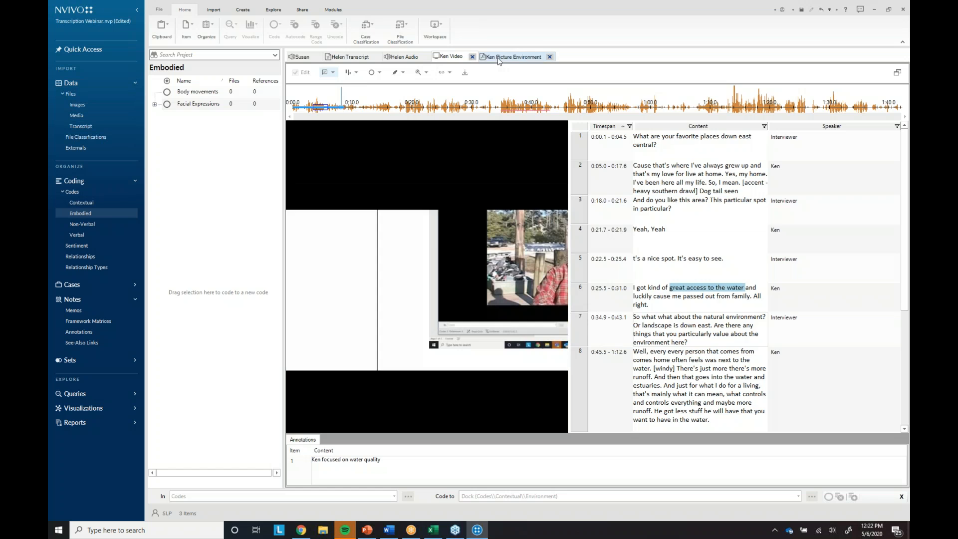
left_click(499, 58)
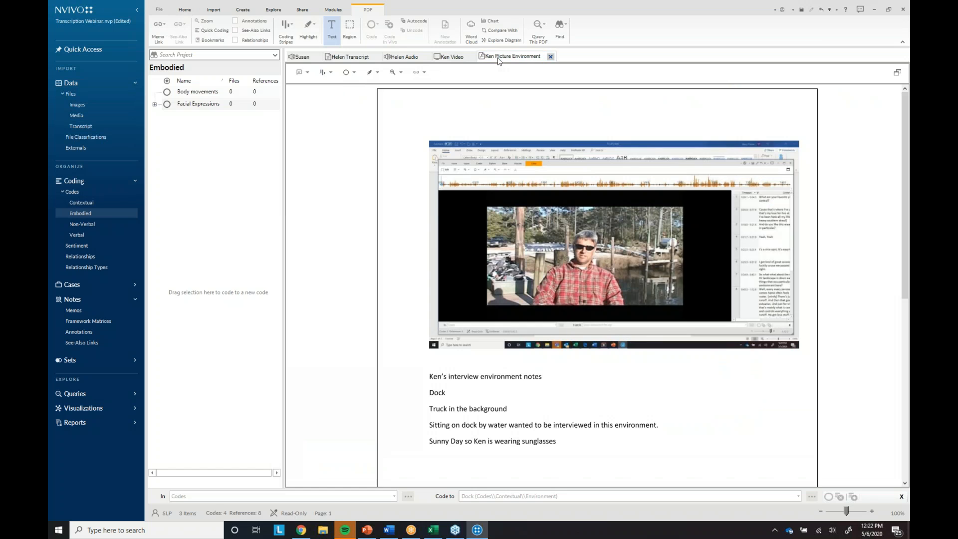
left_click(454, 57)
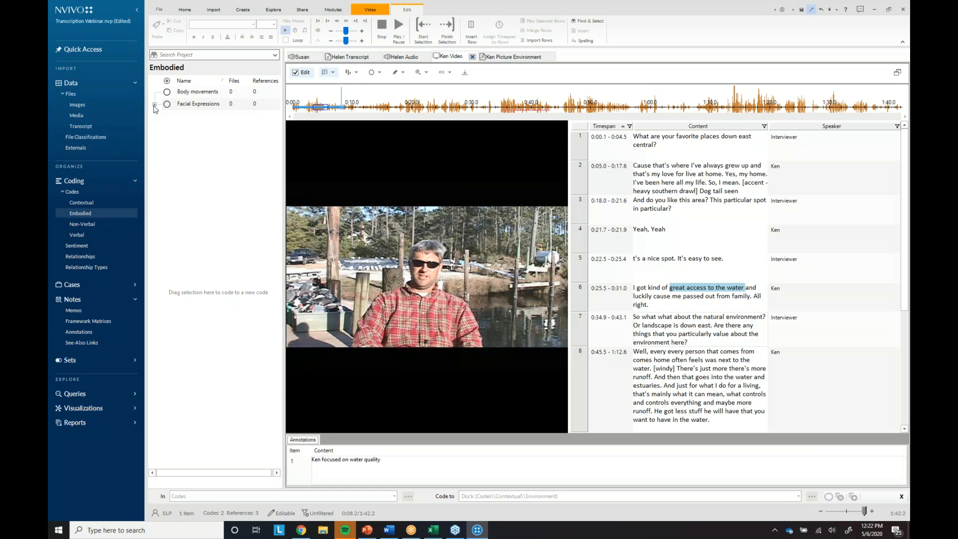
left_click(154, 104)
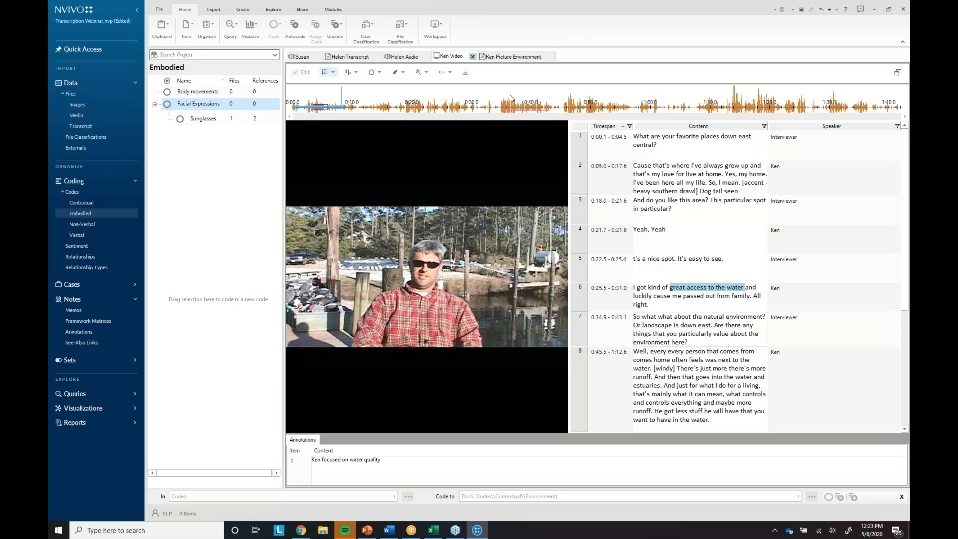
- Code the region around the man's head in the Ken Picture Environment image to the Sunglasses code under Facial Expressions
left_click(504, 57)
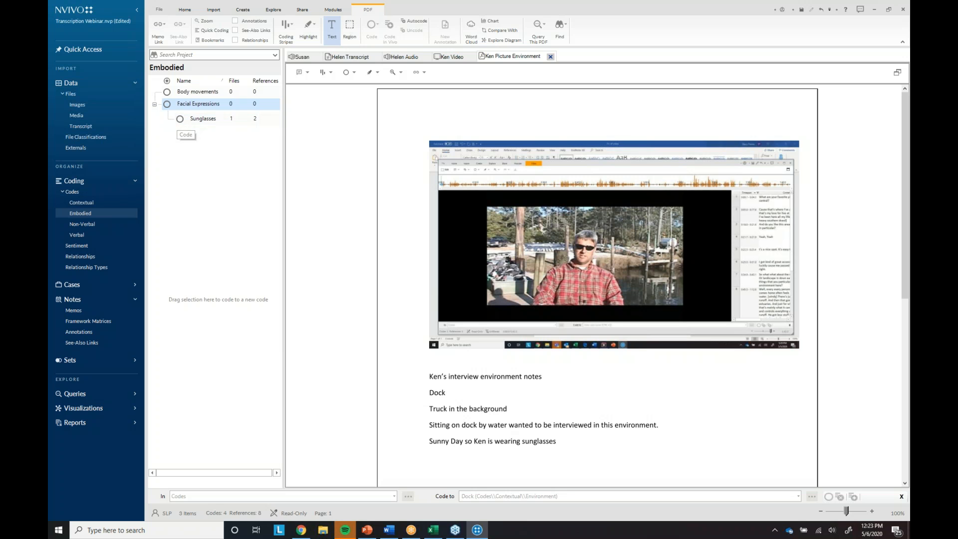
left_click(349, 27)
left_click_drag(559, 223, 628, 273)
left_click_drag(491, 196, 199, 120)
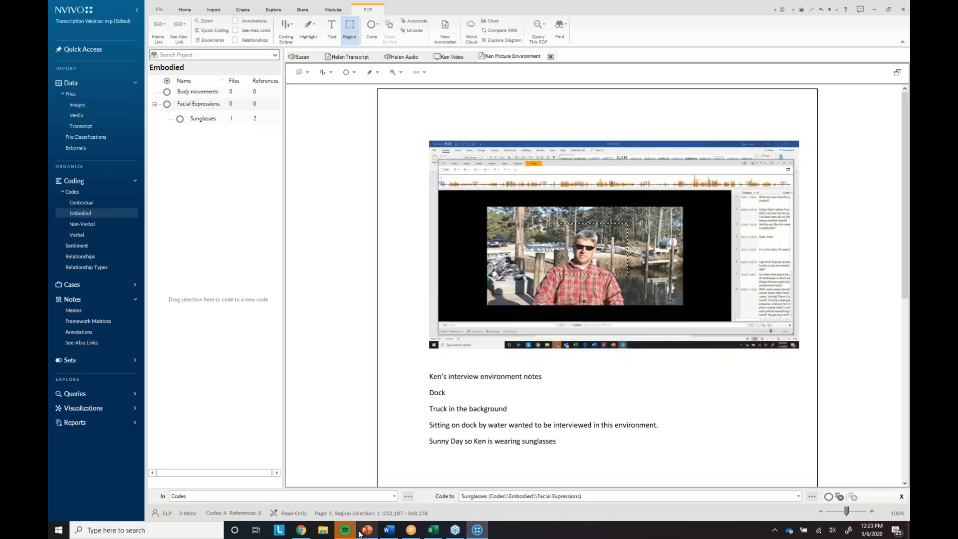
- In the Helen Audio transcript, add "[leaned over the table]" at the end of row 4 and code it to Body movements under Embodied
mouse_move(362, 532)
mouse_move(362, 490)
left_click(454, 60)
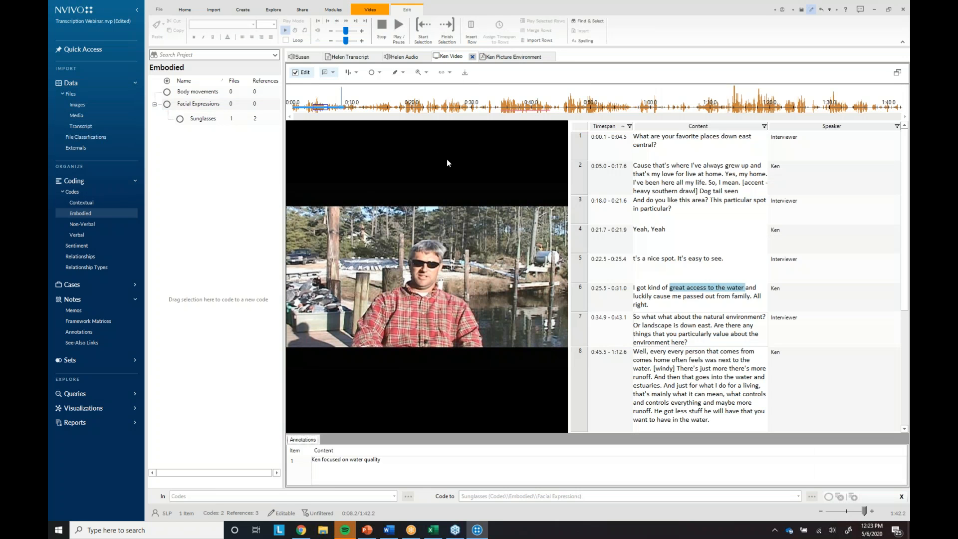
left_click(395, 58)
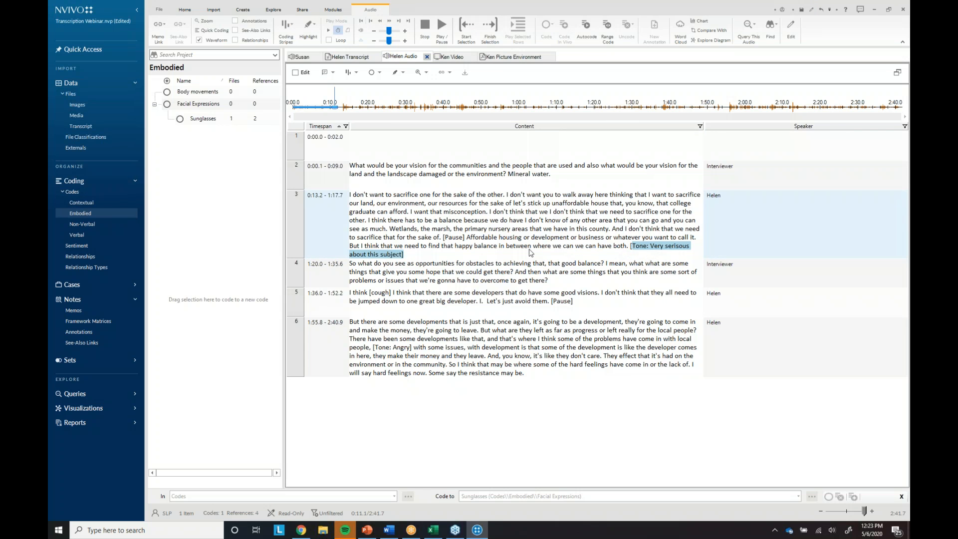
left_click(548, 280)
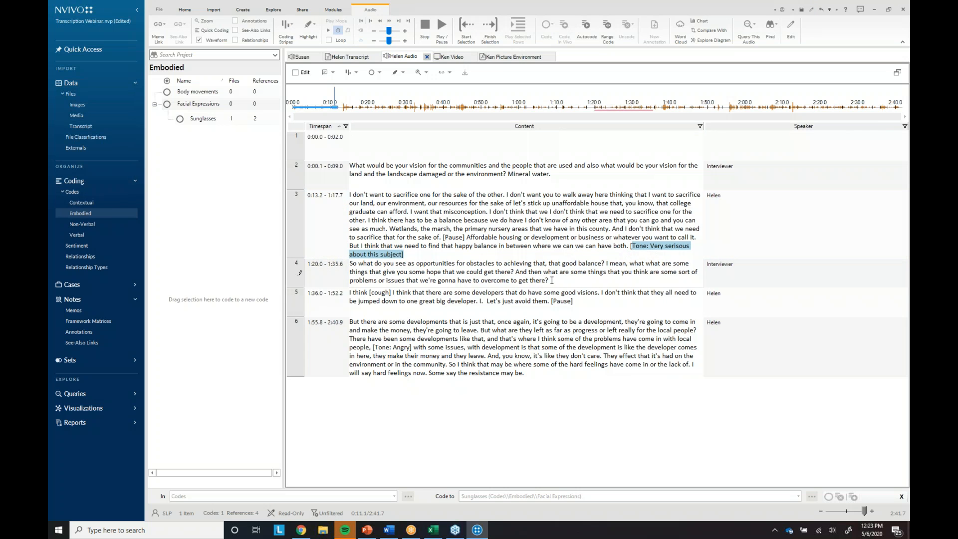
left_click(296, 72)
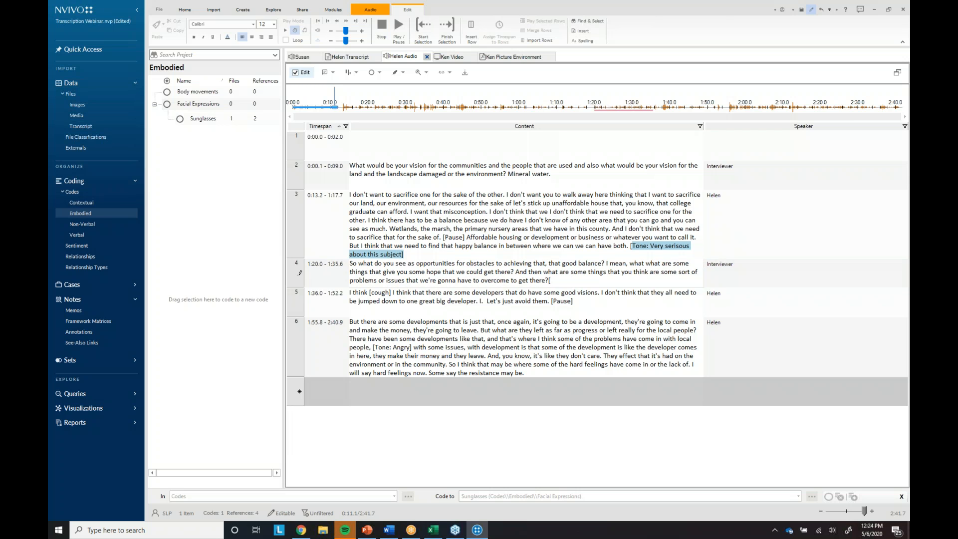
type("leaned over the table")
left_click_drag(617, 280, 189, 95)
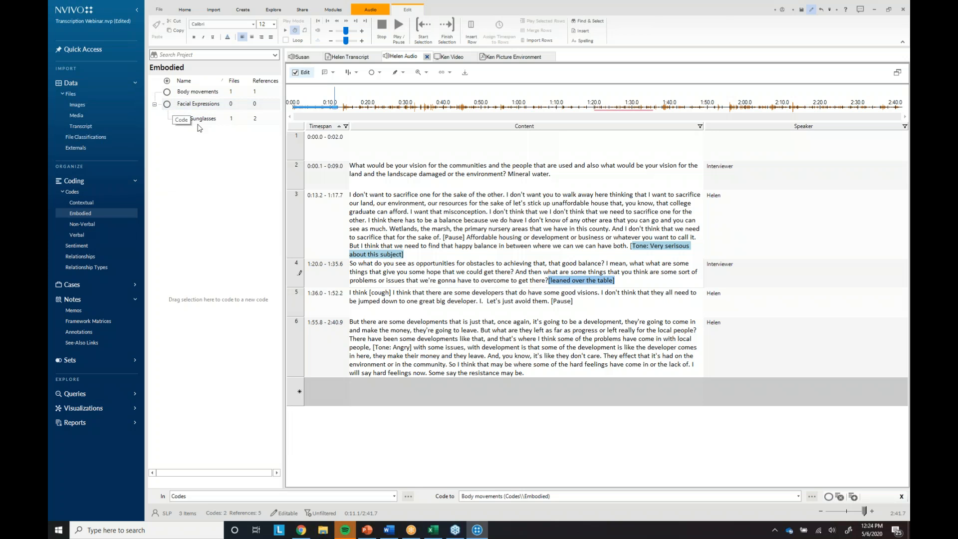
- List the Contextual codes and open the references coded to Dog under Environment
left_click(82, 205)
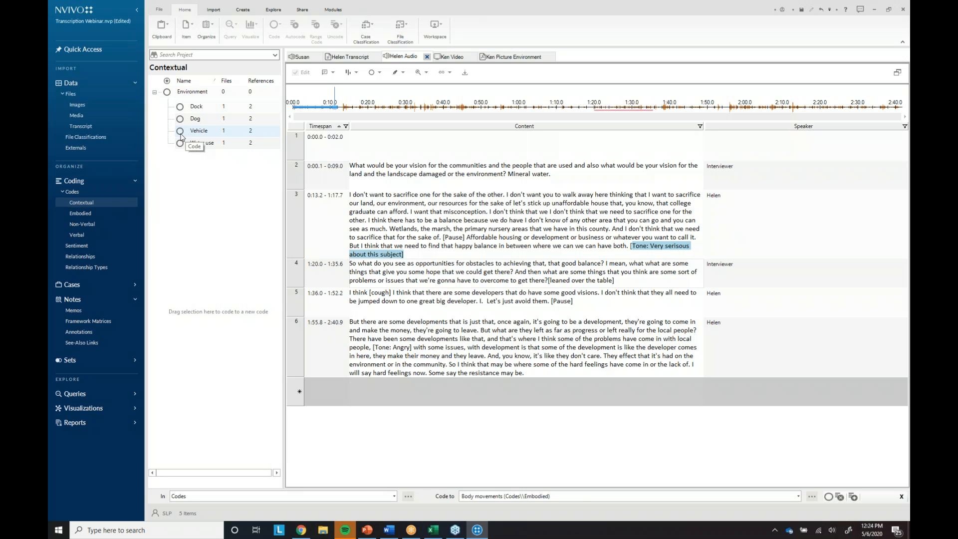
left_click(181, 120)
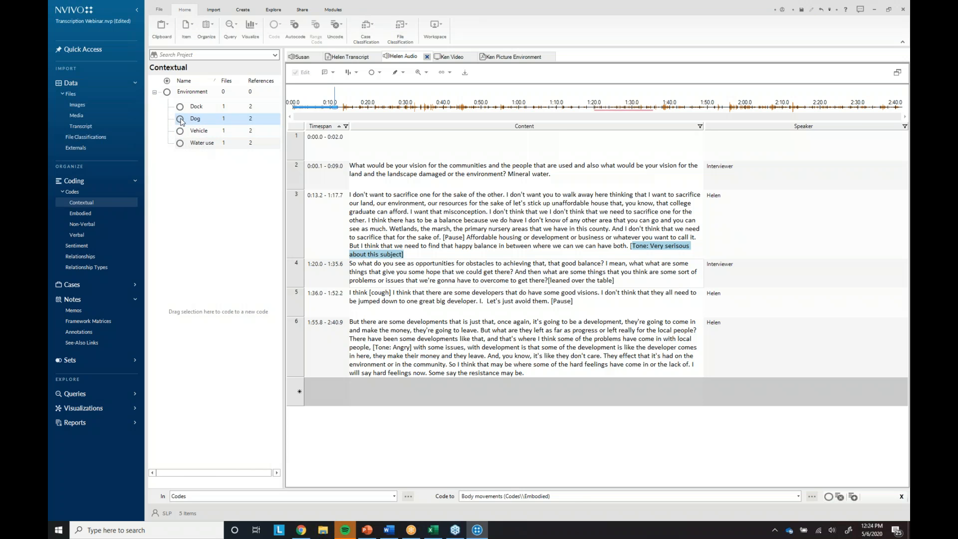
double_click(180, 121)
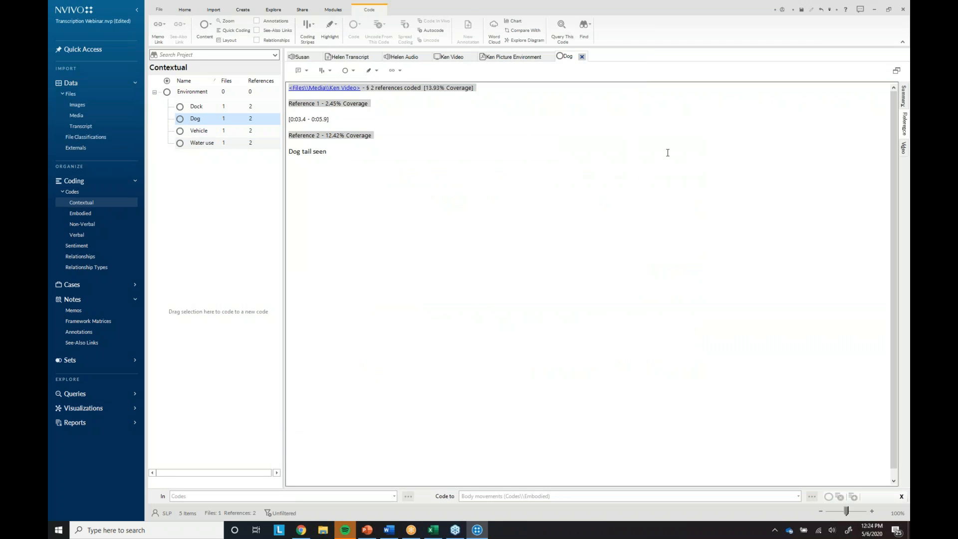
- Play the Ken Video segment coded to Dog, stop it and return to the code's text references
left_click(900, 24)
left_click(904, 148)
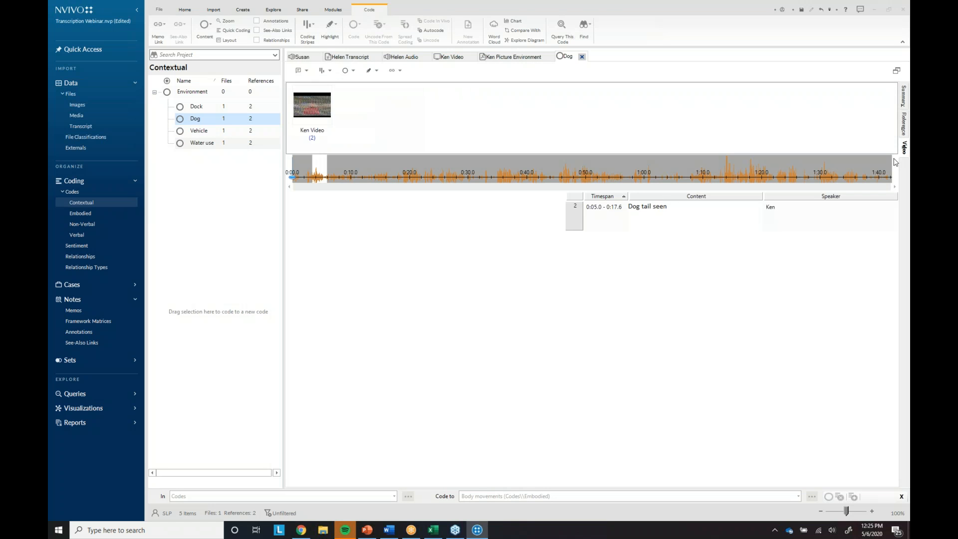
left_click(439, 29)
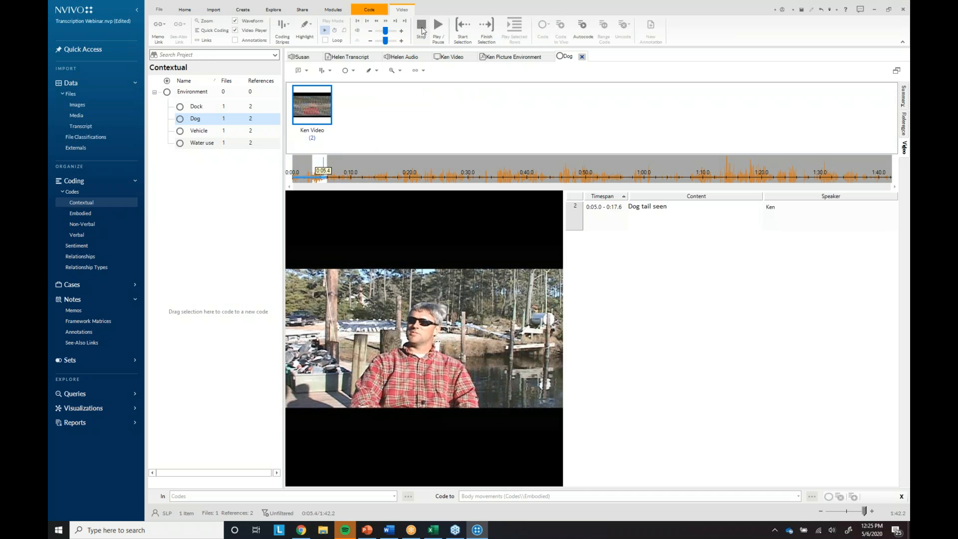
left_click(422, 29)
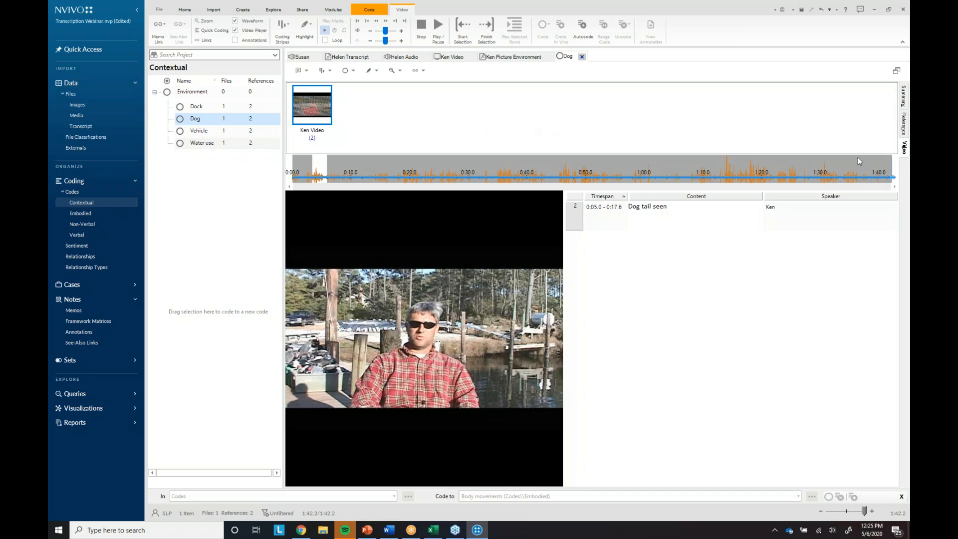
left_click(904, 125)
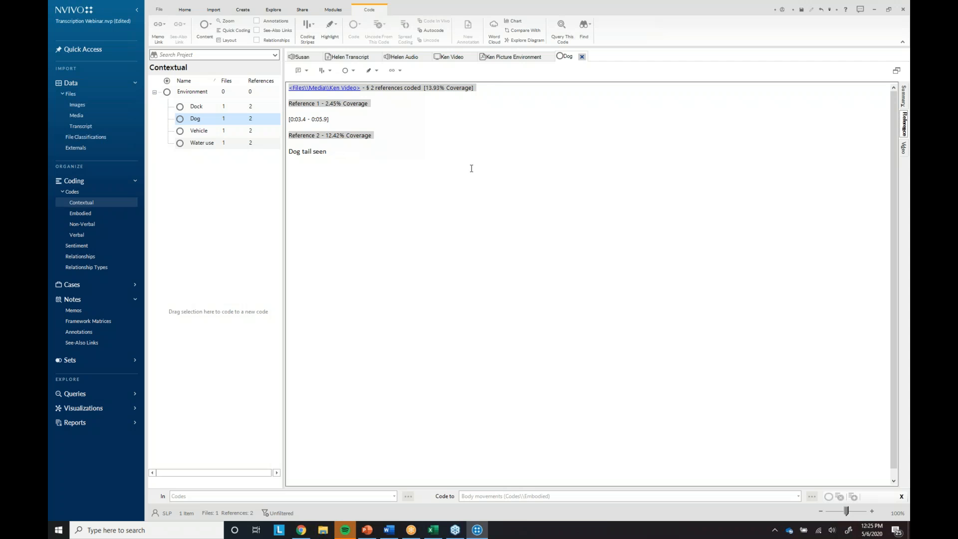
- Switch to NVivo Transcription in the browser, open Helen(9).mp3 and add "[leaned over the table]" after "can have both" in the 00:56 passage
left_click(366, 530)
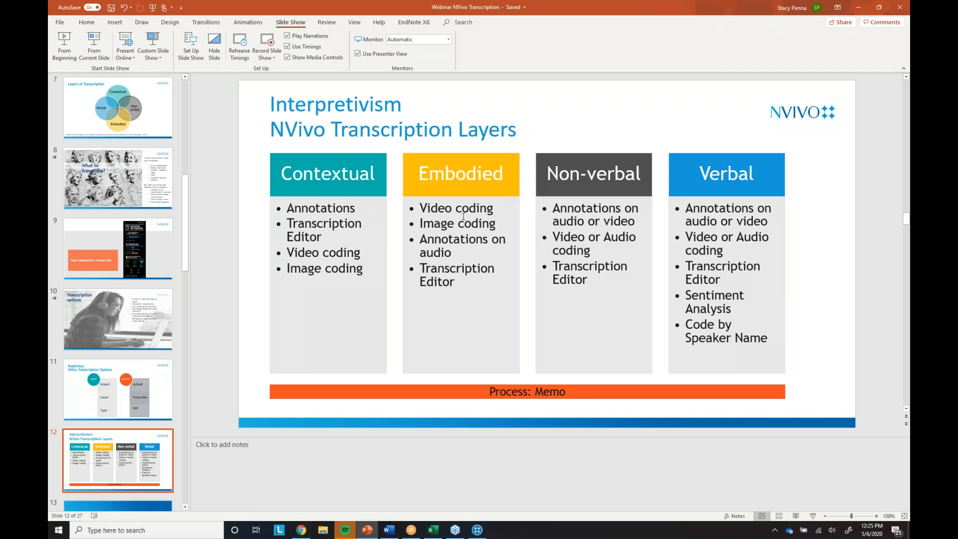
left_click(303, 531)
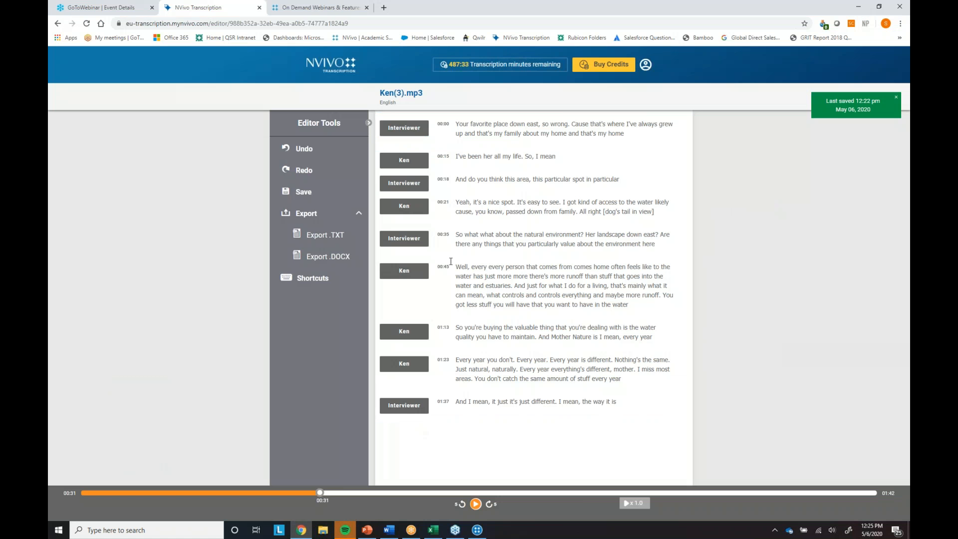
left_click(342, 67)
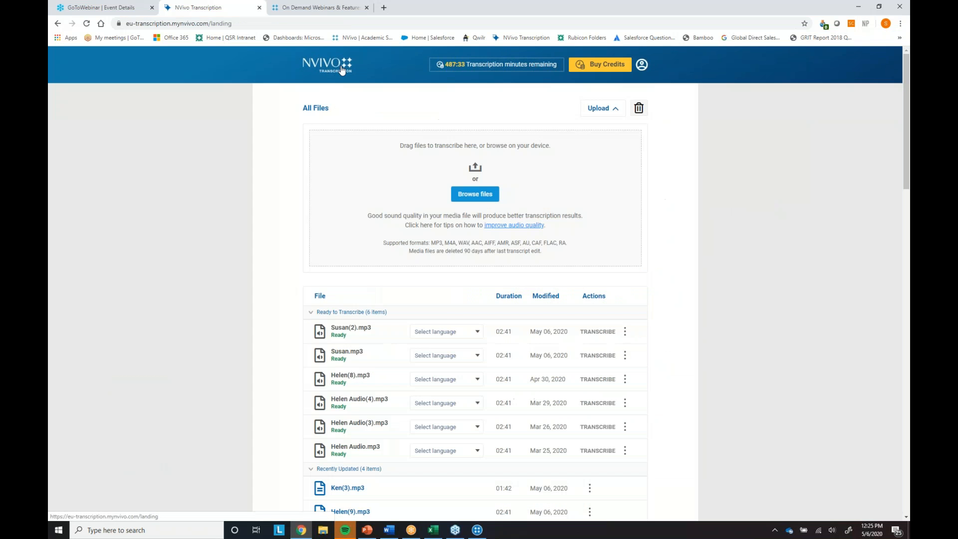
left_click(344, 512)
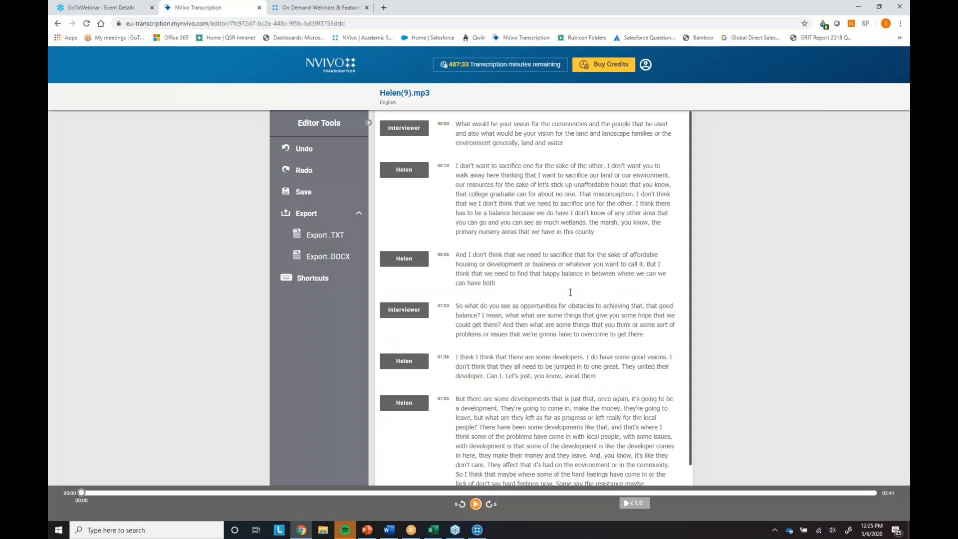
left_click(572, 285)
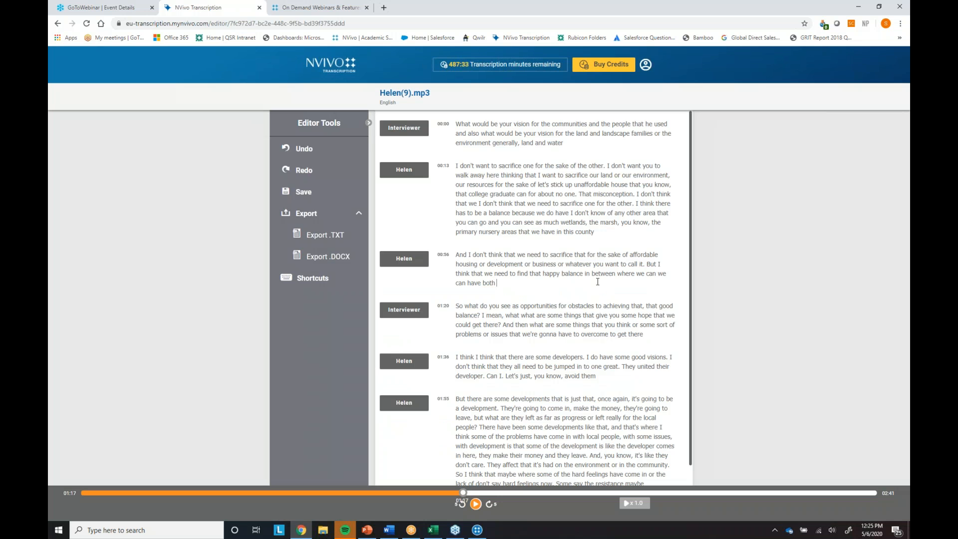
type("[leaned over the table")
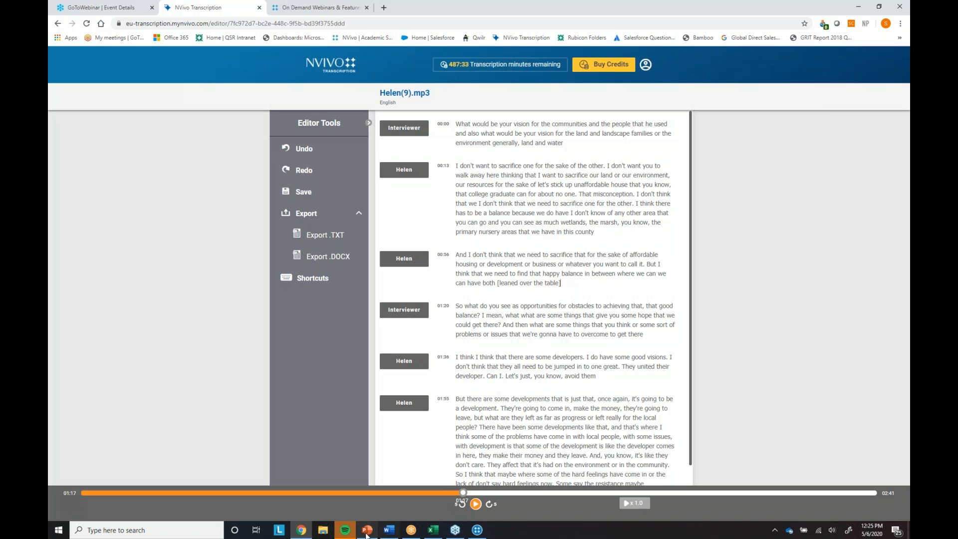
- List the Non-Verbal codes in NVivo and compare them with the Interpretivism NVivo Transcription Layers slide in PowerPoint
left_click(477, 530)
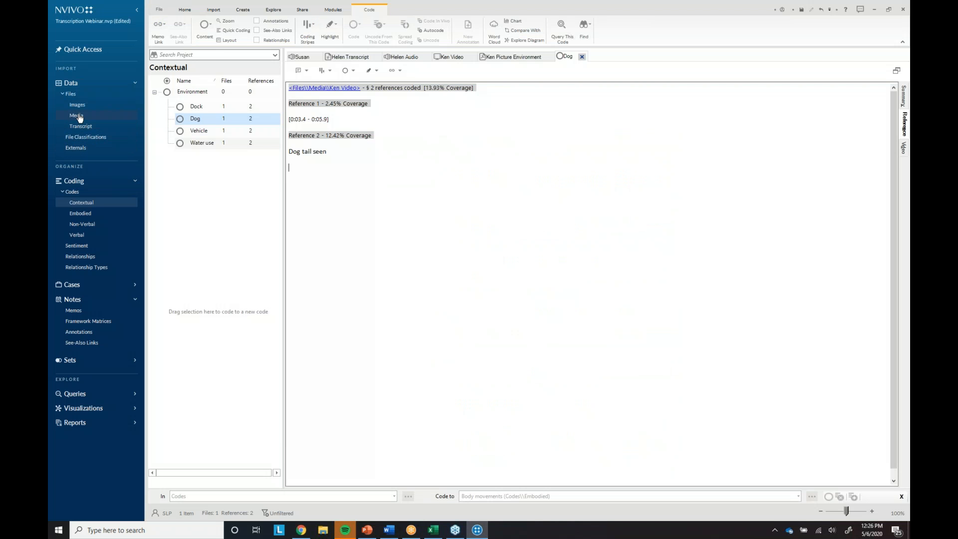
left_click(84, 226)
mouse_move(367, 530)
left_click(376, 507)
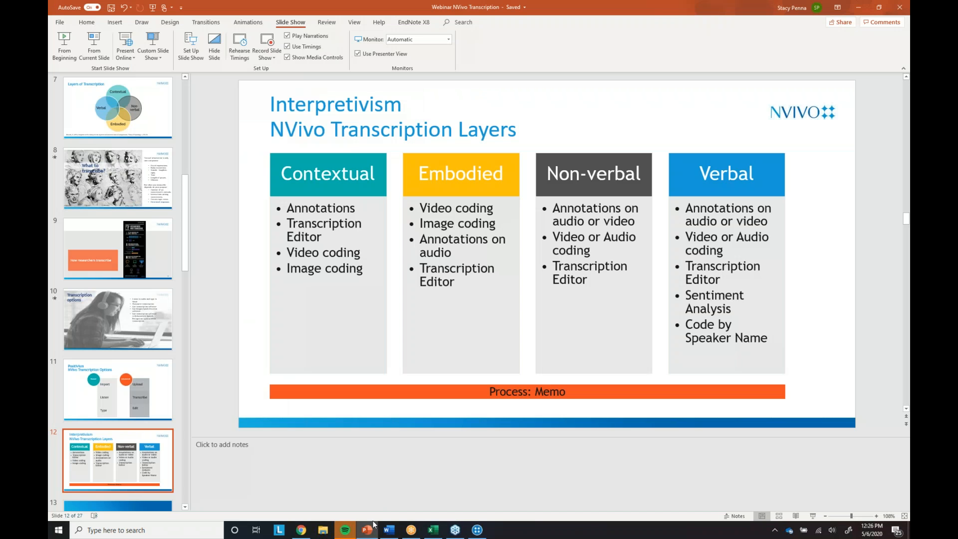
left_click(477, 530)
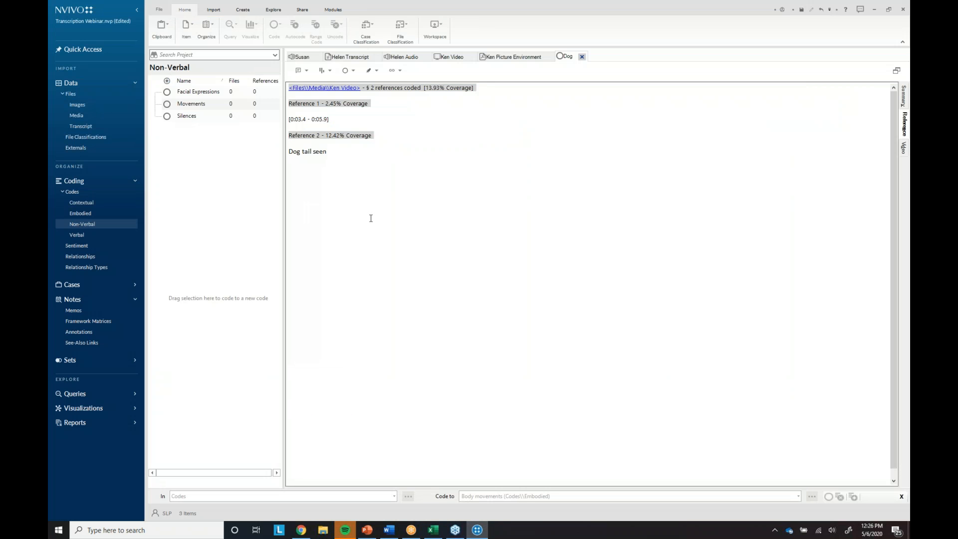
- Play Helen Audio within the row 3 passage and mark the stretch from 0:18.7 to 0:23.1 as the selection
left_click(405, 58)
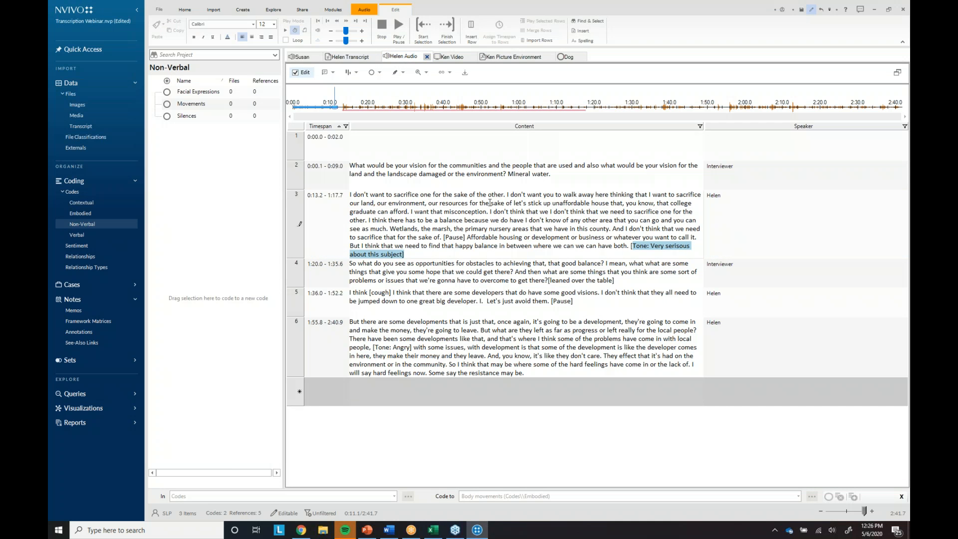
left_click(400, 27)
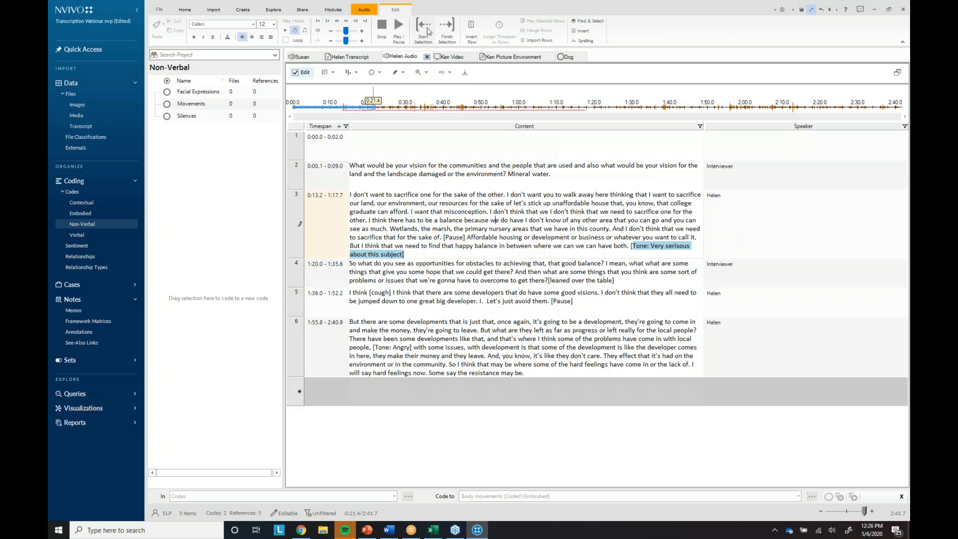
left_click(453, 29)
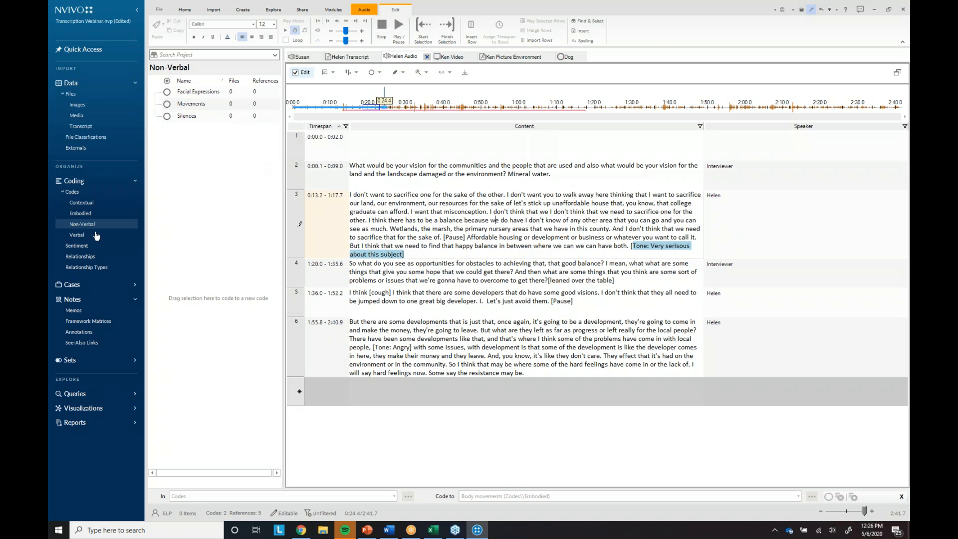
- Code the marked Helen Audio stretch to Tone of Voice under the Verbal codes
left_click(232, 164)
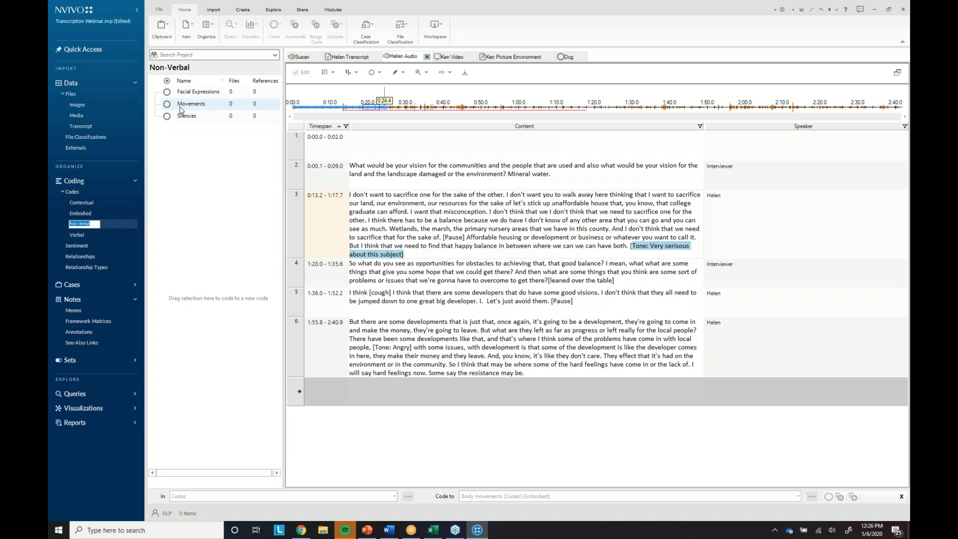
left_click(180, 231)
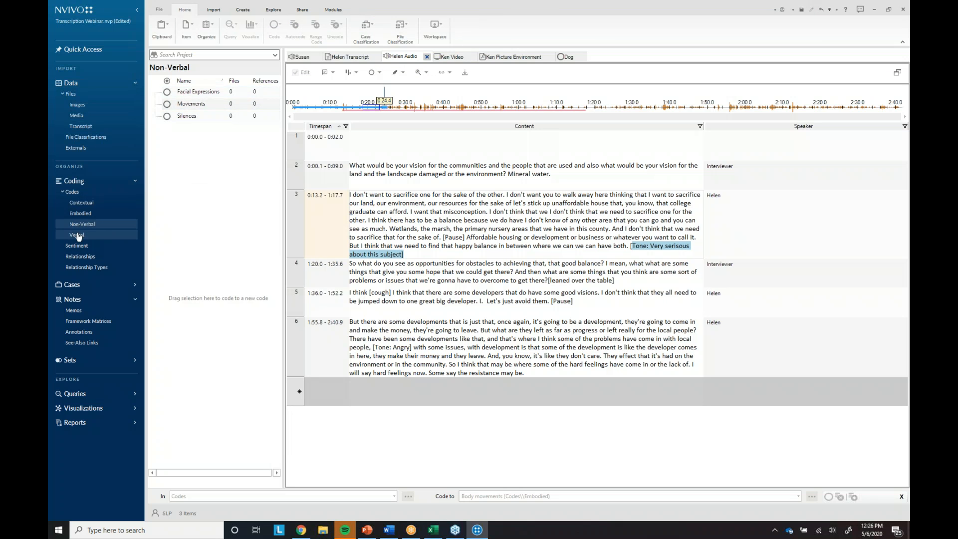
left_click(77, 236)
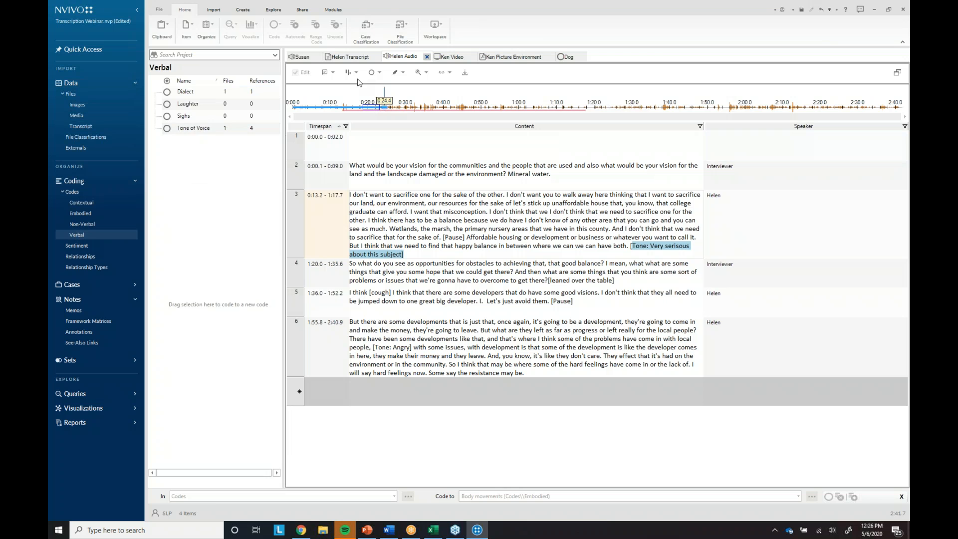
left_click(206, 130)
left_click_drag(660, 246, 190, 130)
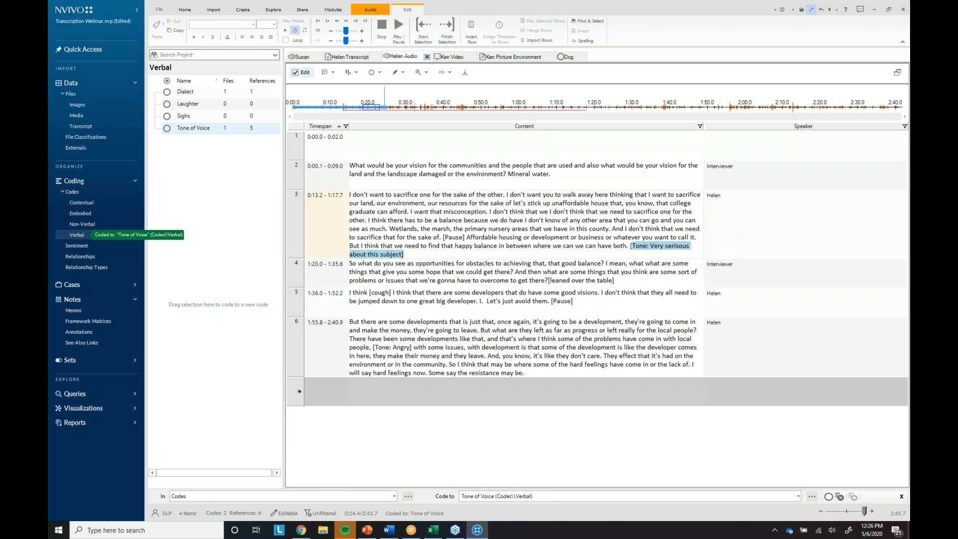
- Open the Tone of Voice code, view its coded audio segments and list the Non-Verbal codes
left_click(168, 131)
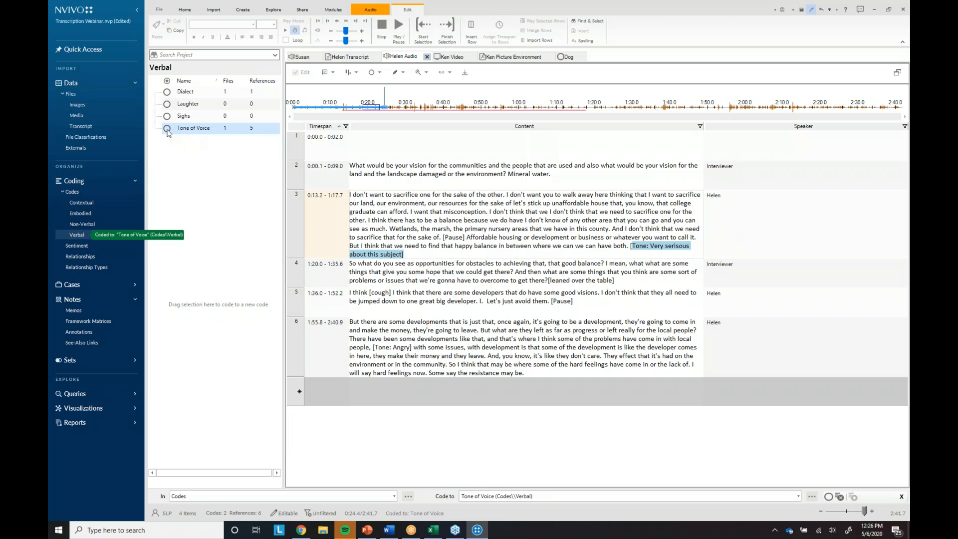
double_click(168, 131)
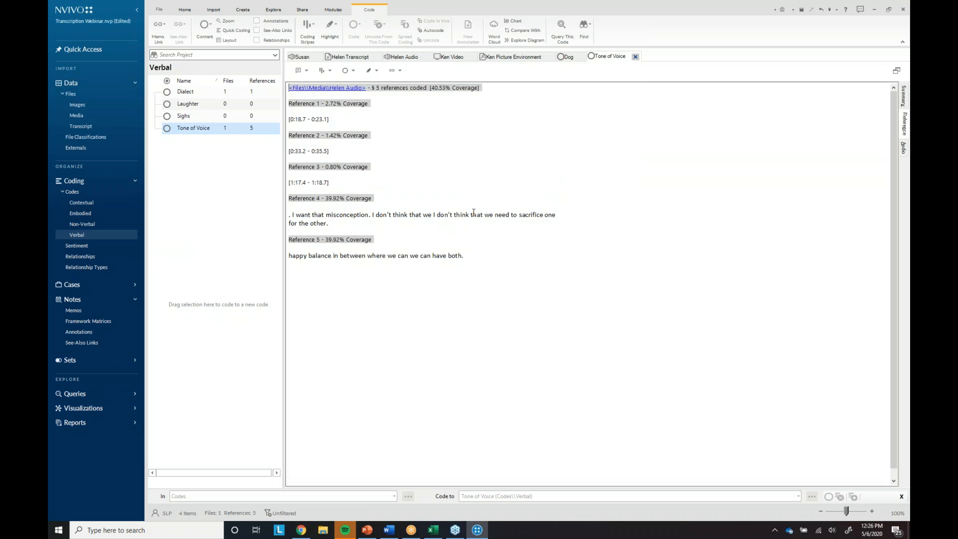
left_click(904, 148)
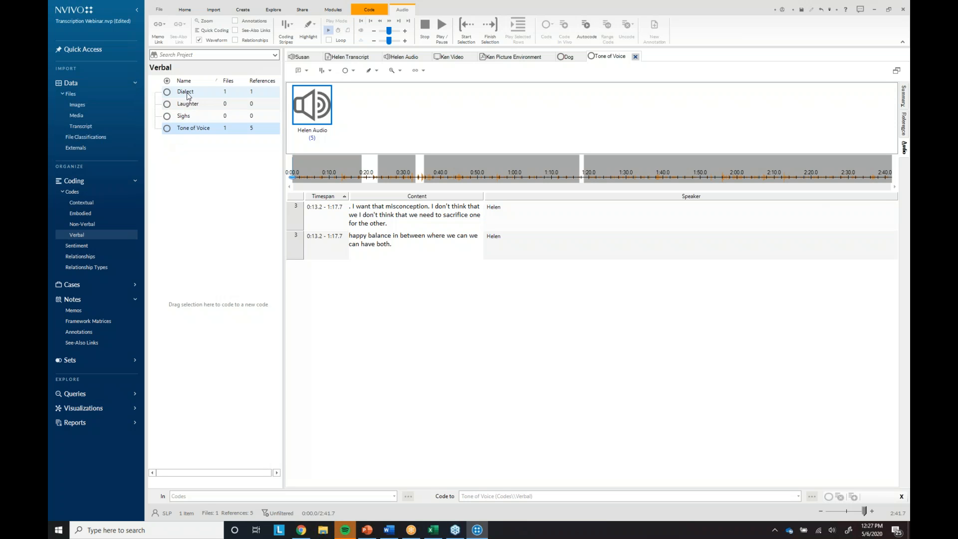
left_click(74, 227)
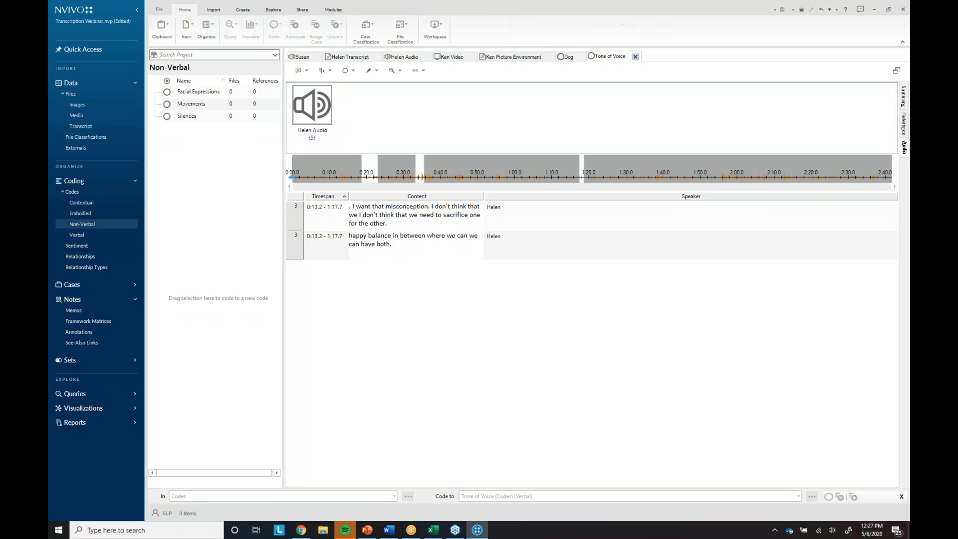
left_click(75, 224)
- Check the Verbal techniques on the PowerPoint layers slide, return to NVivo and list the Transcript files
left_click(367, 530)
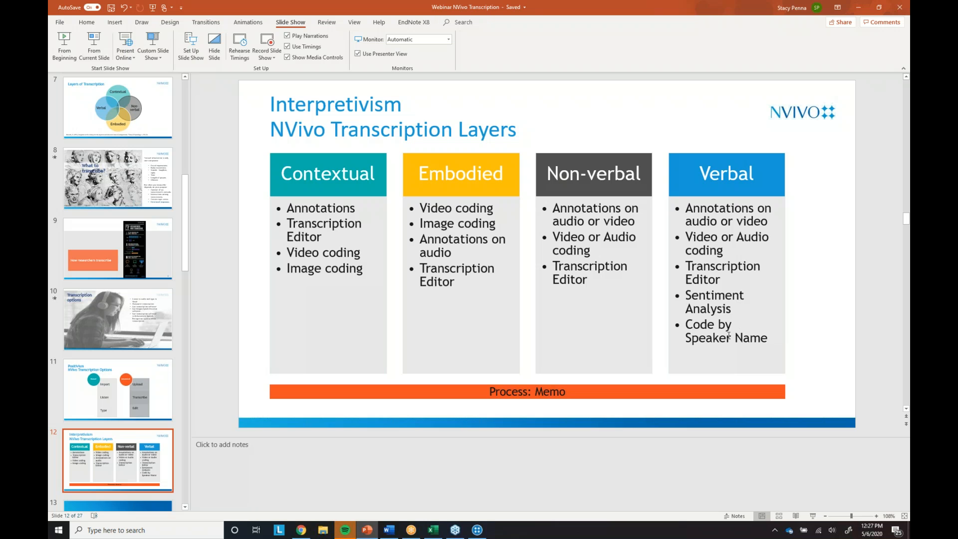
left_click(477, 529)
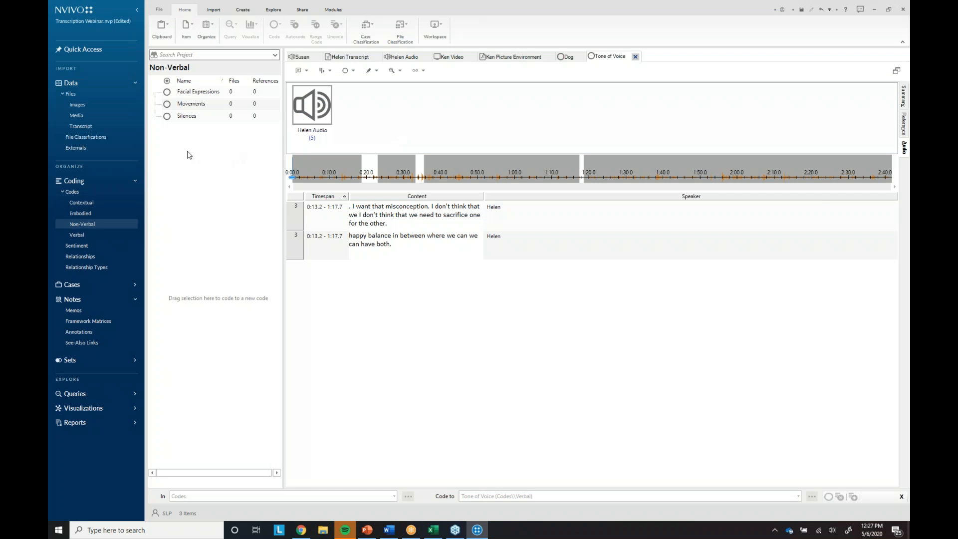
left_click(87, 128)
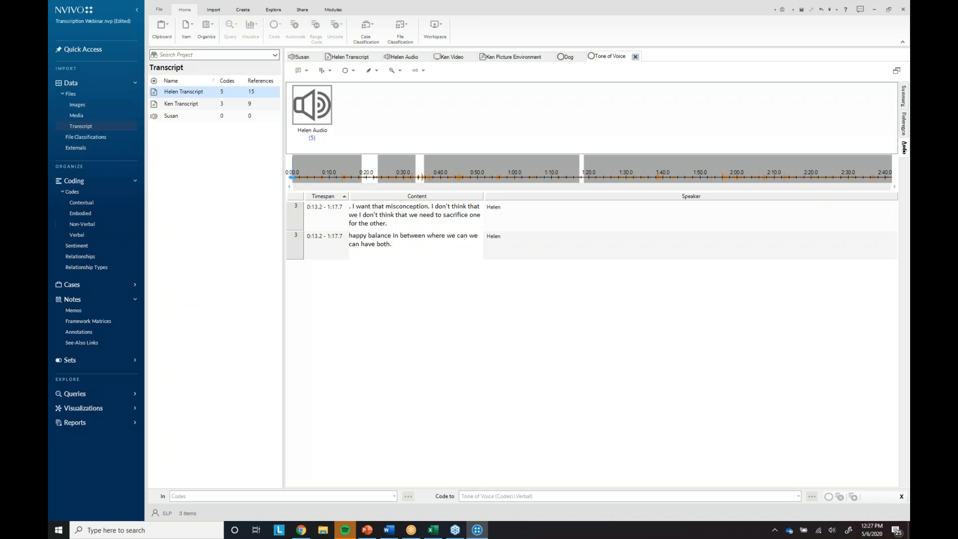
- Autocode Helen Transcript for sentiment, coding the text passages by sentences
left_click(154, 96)
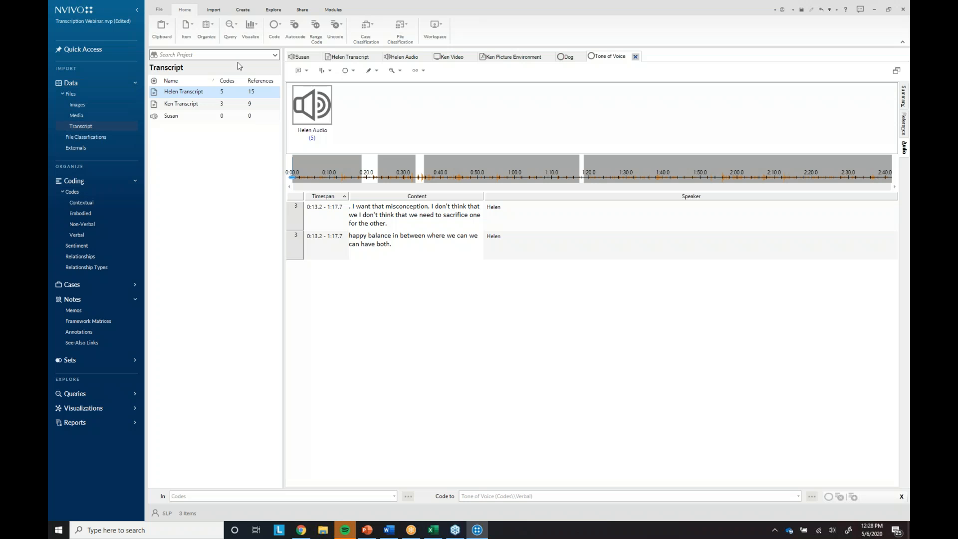
left_click(296, 30)
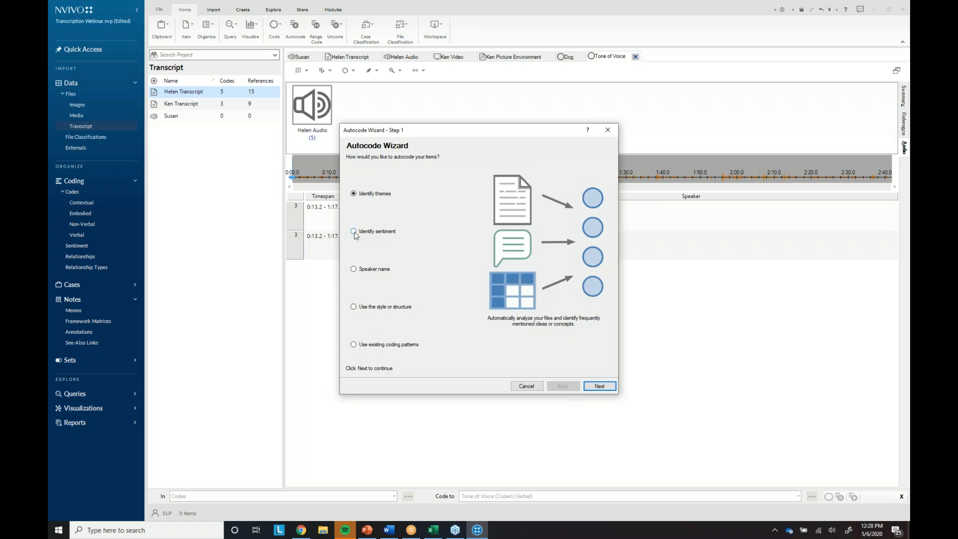
left_click(355, 233)
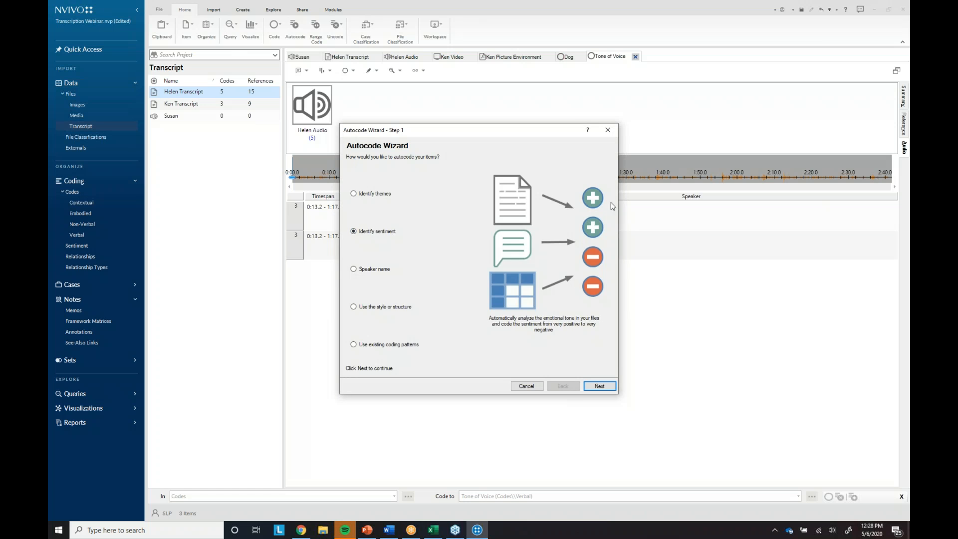
left_click(599, 387)
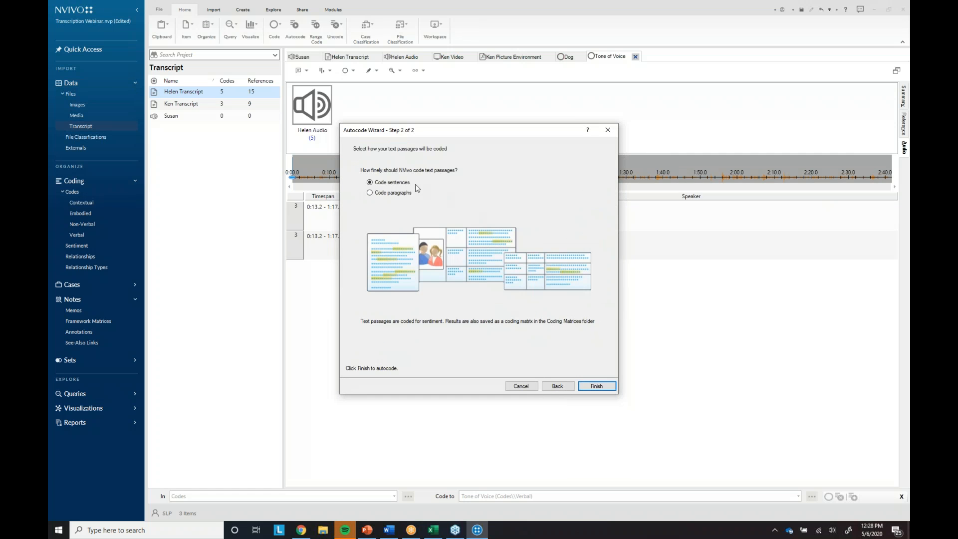
left_click(602, 388)
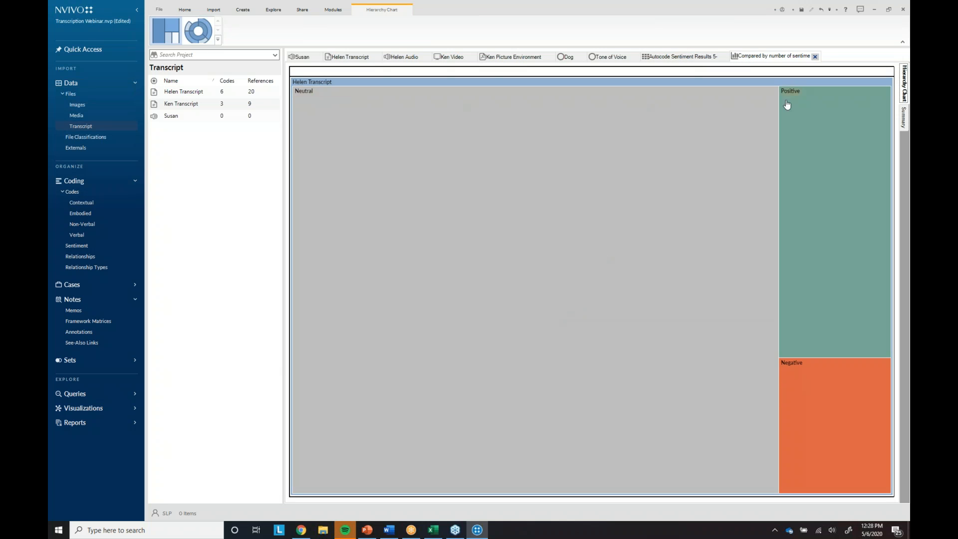
- View the autocode sentiment matrix, list the Sentiment codes and open the Moderately positive code's references
left_click(687, 57)
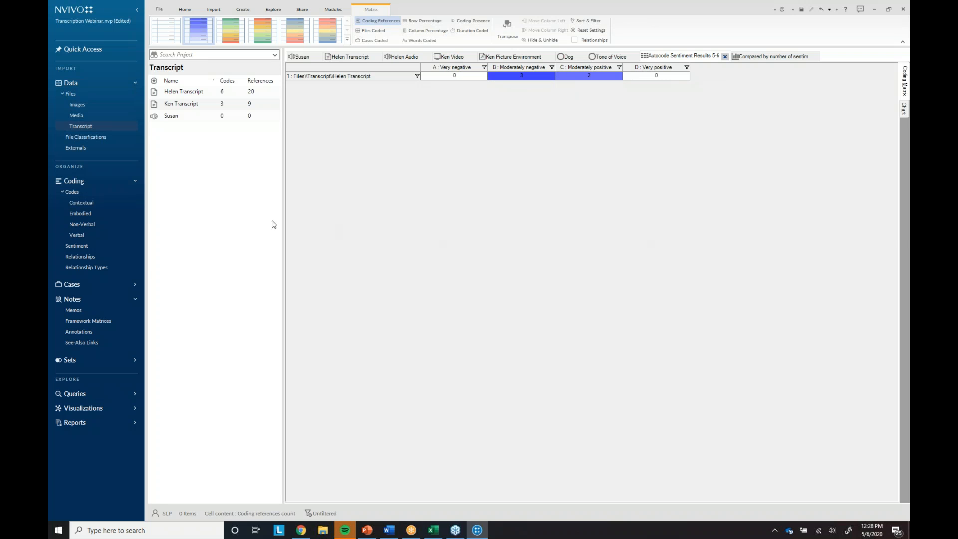
left_click(77, 245)
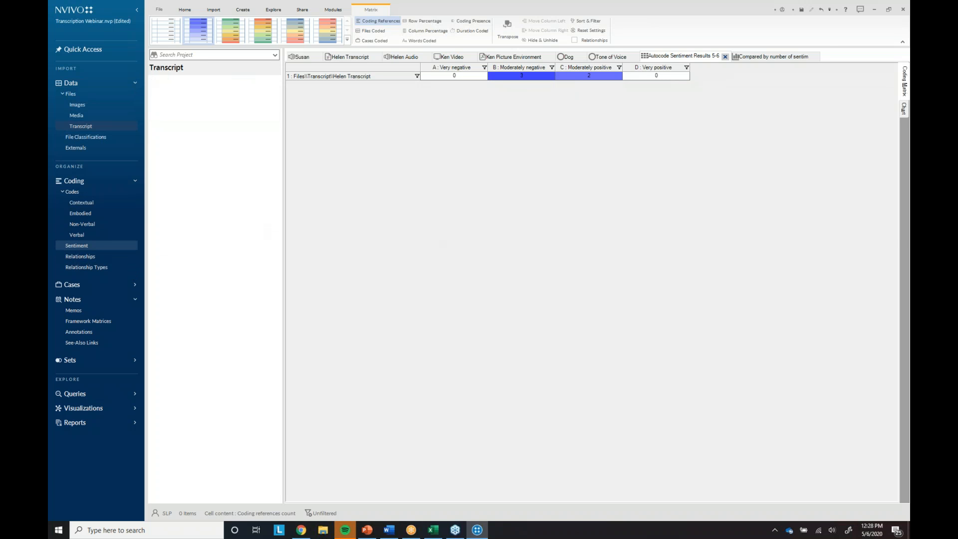
left_click(155, 92)
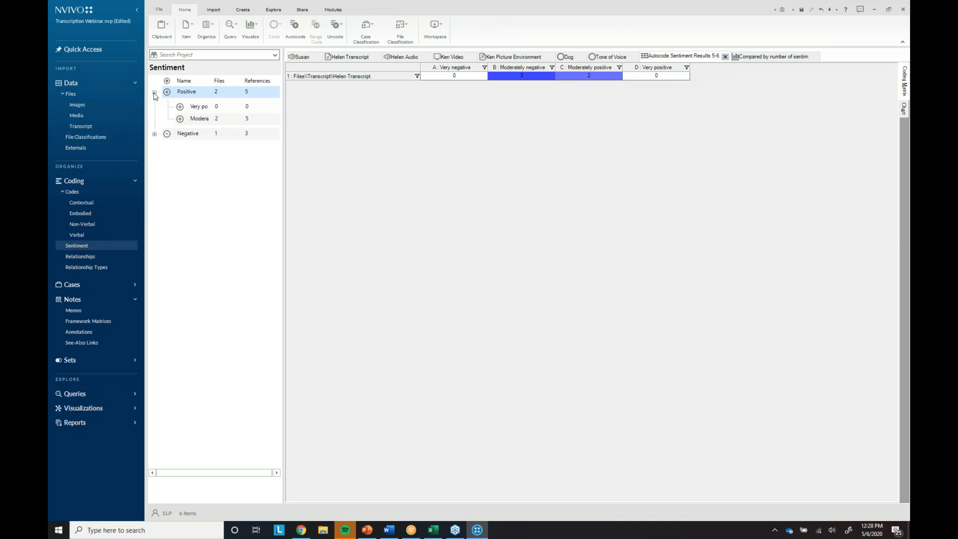
left_click(179, 121)
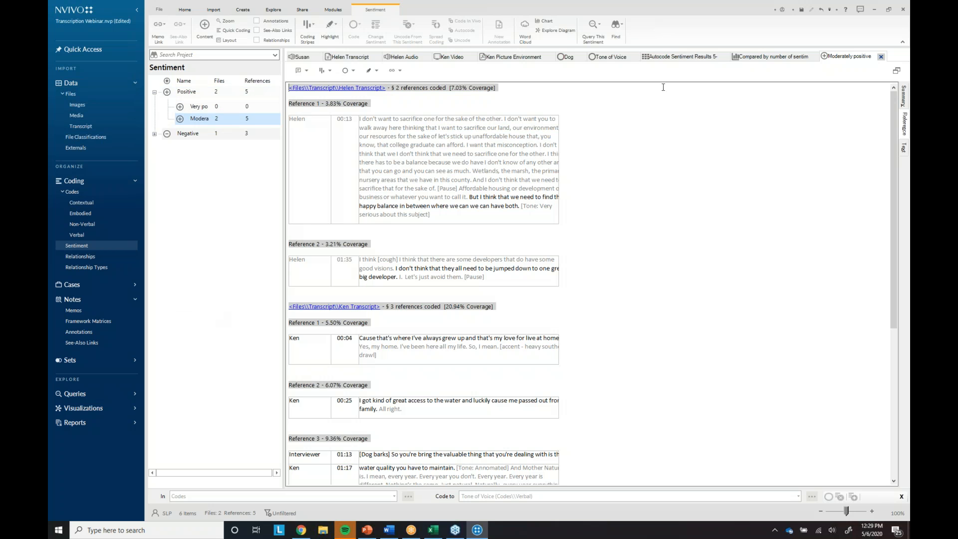
- Close the Moderately positive references, sentiment chart and autocode matrix, and go back to Helen Transcript
left_click(881, 58)
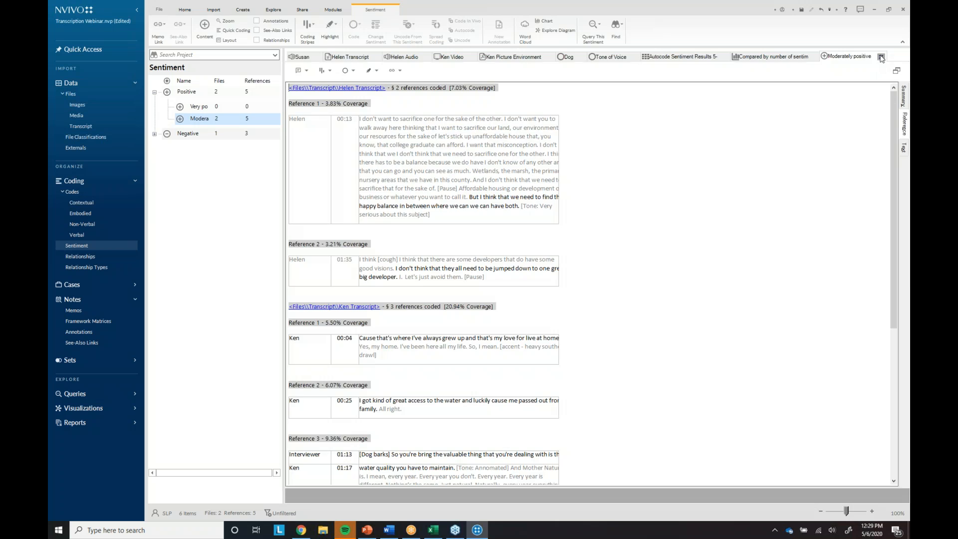
left_click(814, 57)
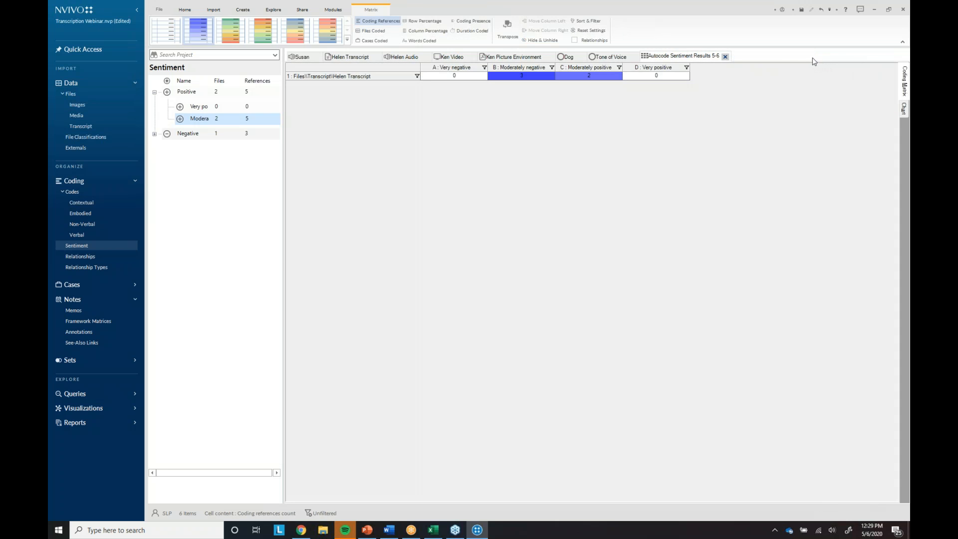
left_click(725, 57)
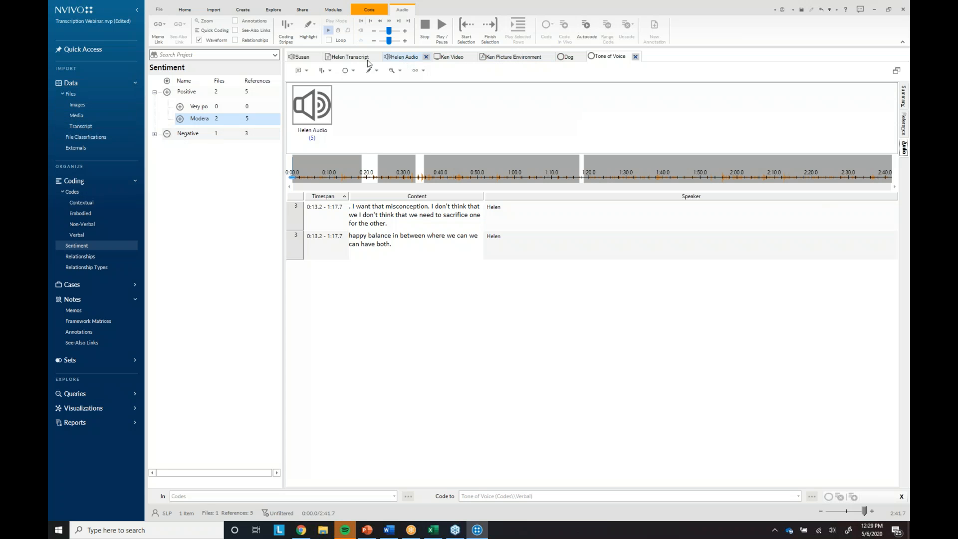
left_click(349, 57)
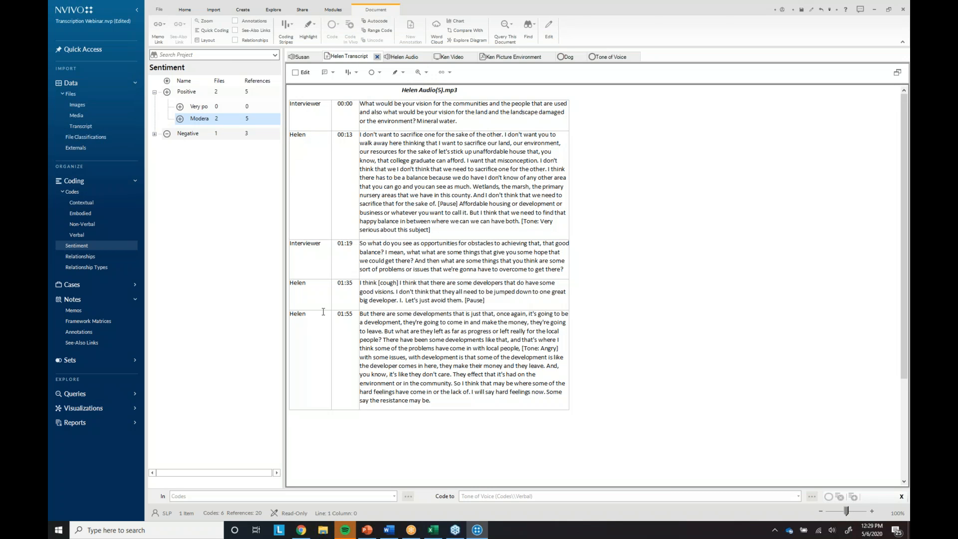
- Set up autocoding of Helen Transcript by speaker name, entering Interviewer and the interviewee's first name as speakers
left_click(80, 126)
left_click(157, 96)
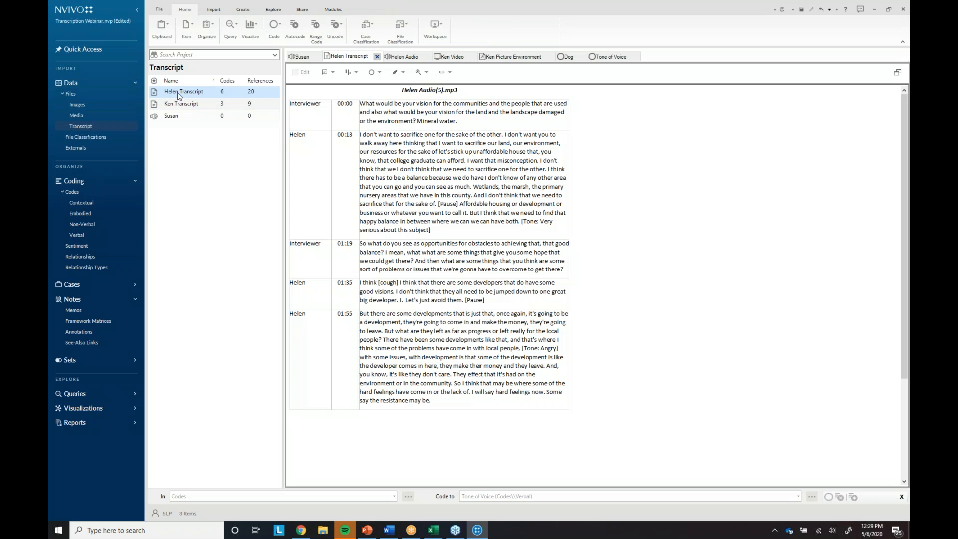
left_click(295, 34)
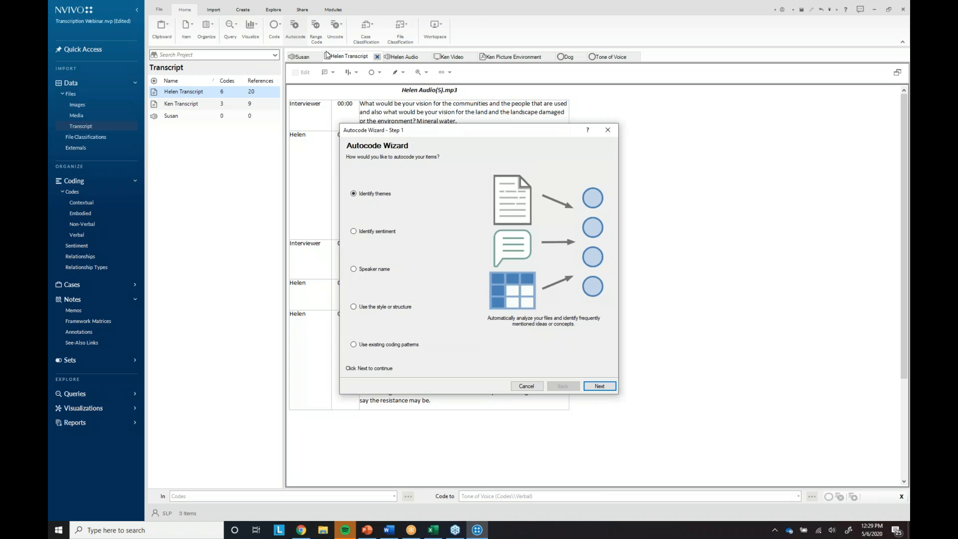
left_click(354, 270)
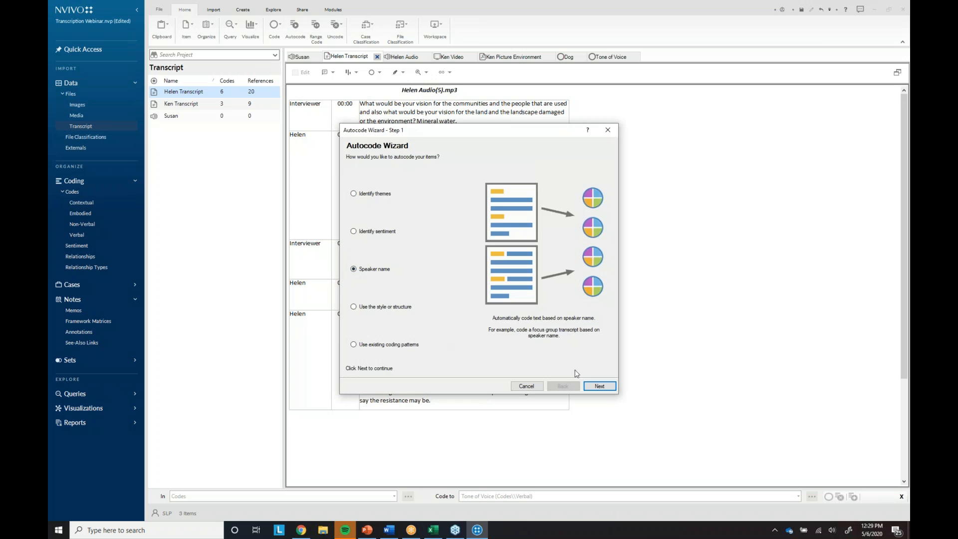
left_click(586, 387)
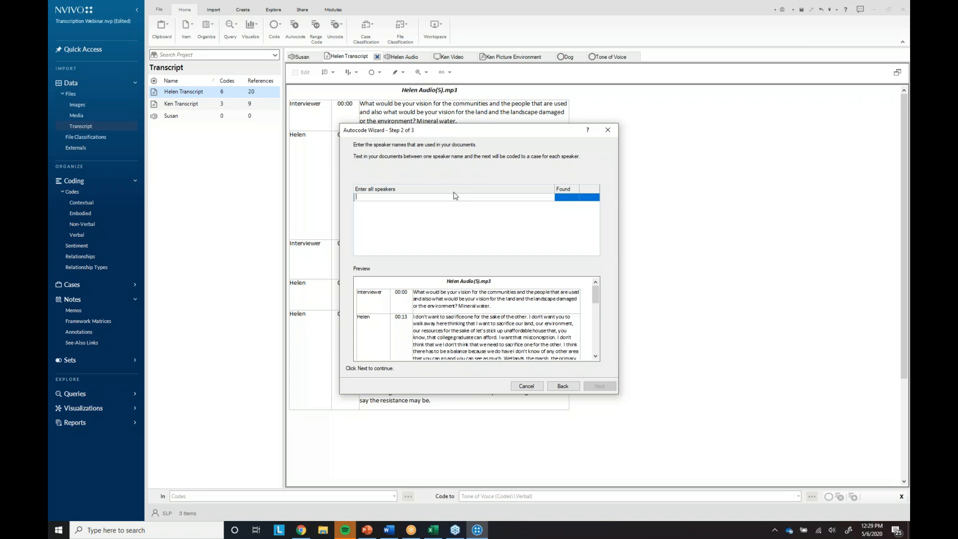
type("Interviewer")
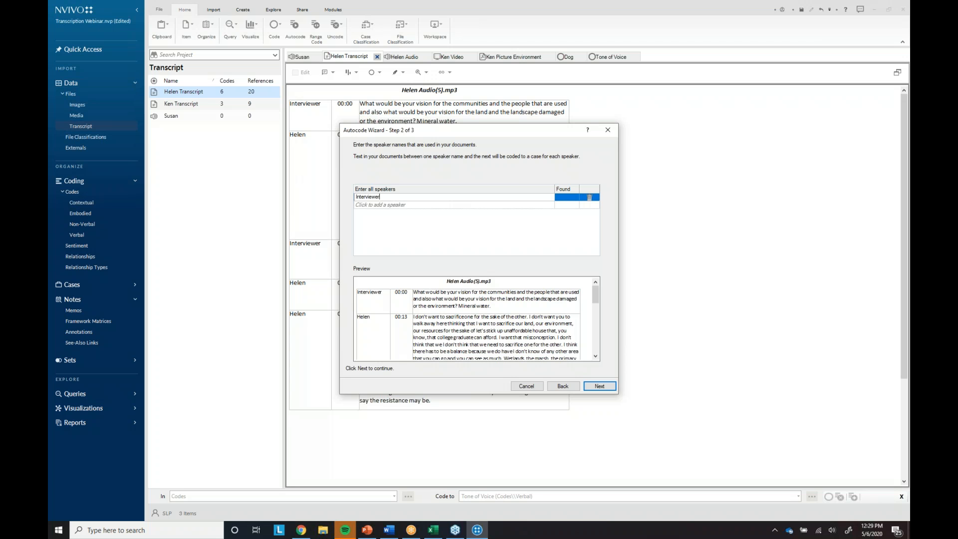
left_click(476, 203)
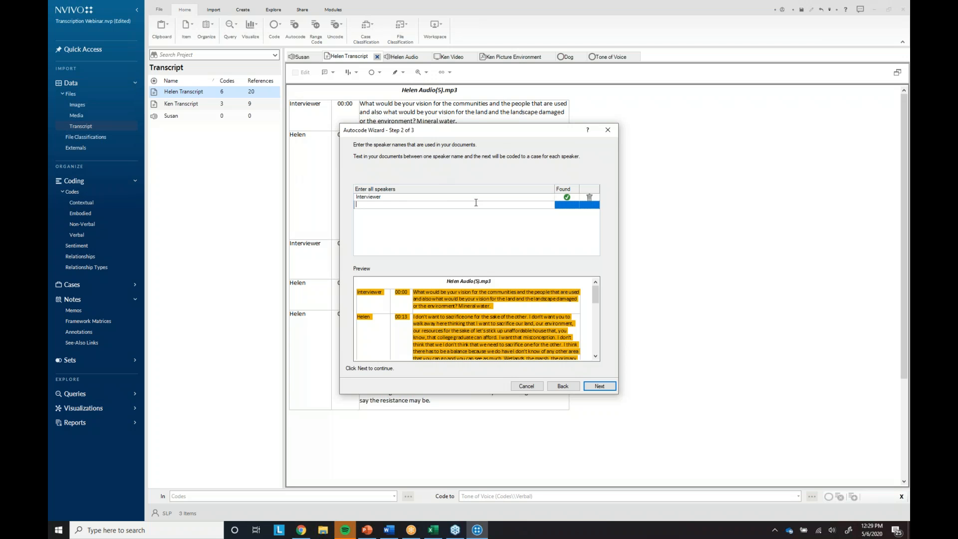
type("Helen")
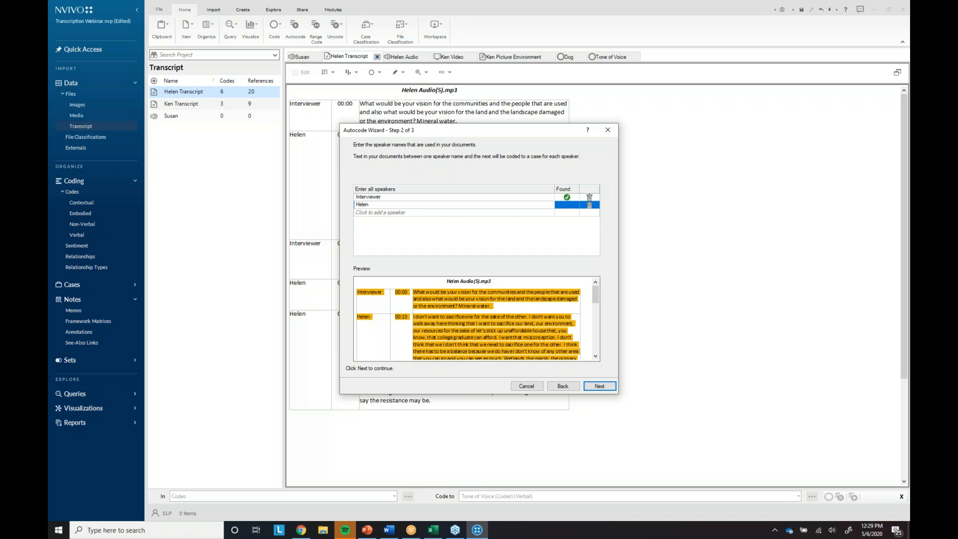
key("Return")
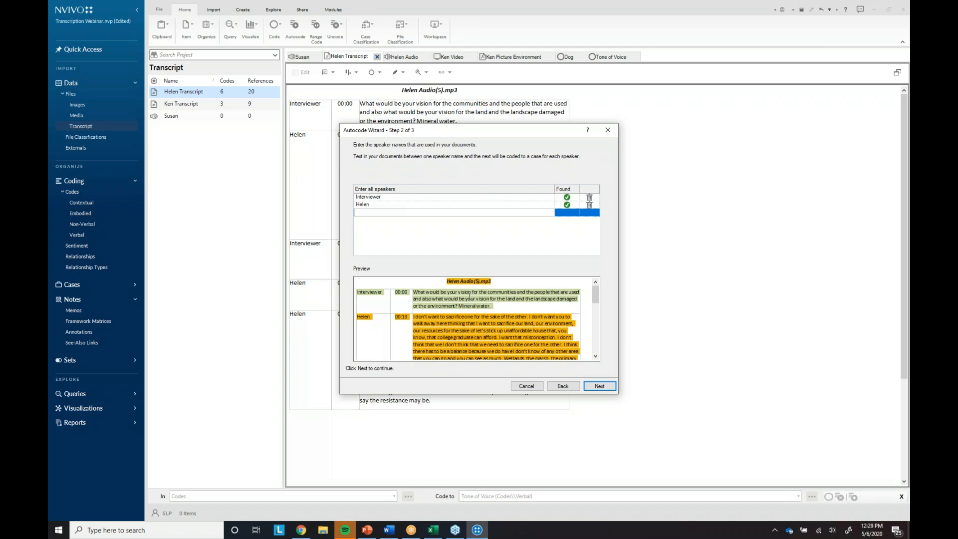
- Group the speaker cases in a new classification called Interview, store them under Cases and run the autocoding
left_click(598, 386)
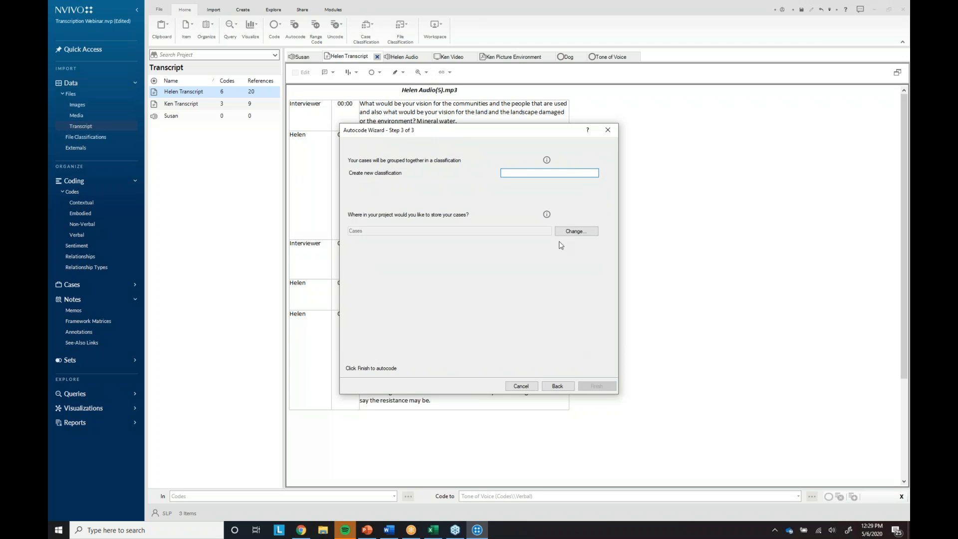
type("Interview")
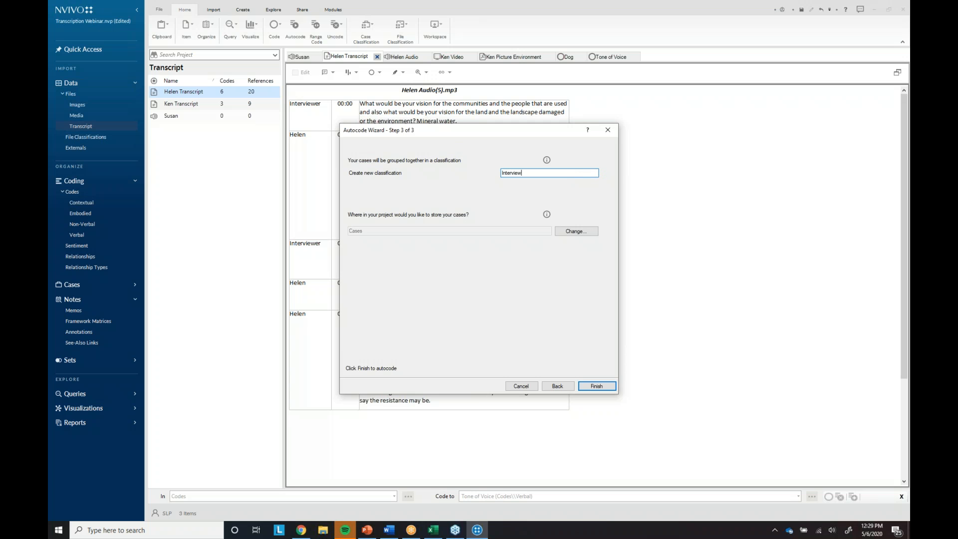
left_click(588, 386)
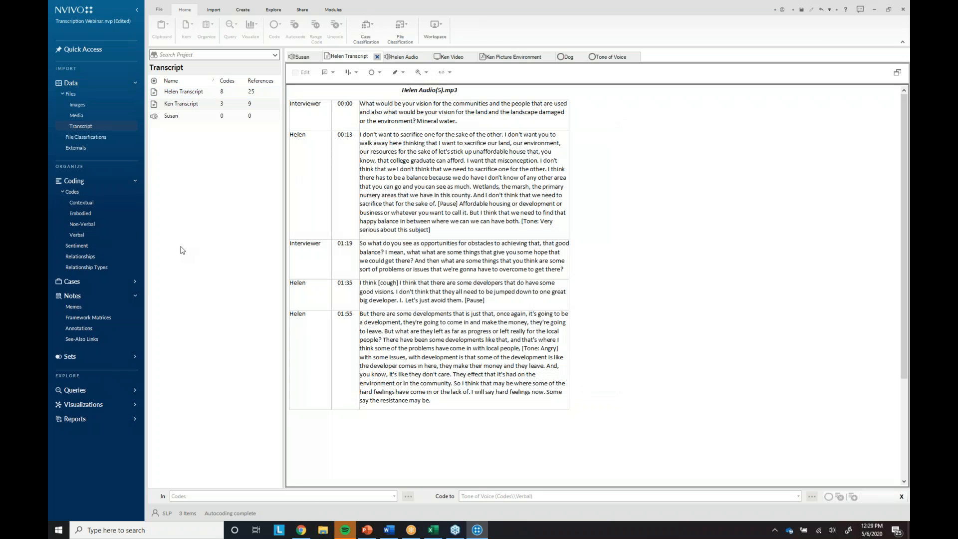
- List the cases and open the interviewee's case to view its coded transcript references
left_click(71, 287)
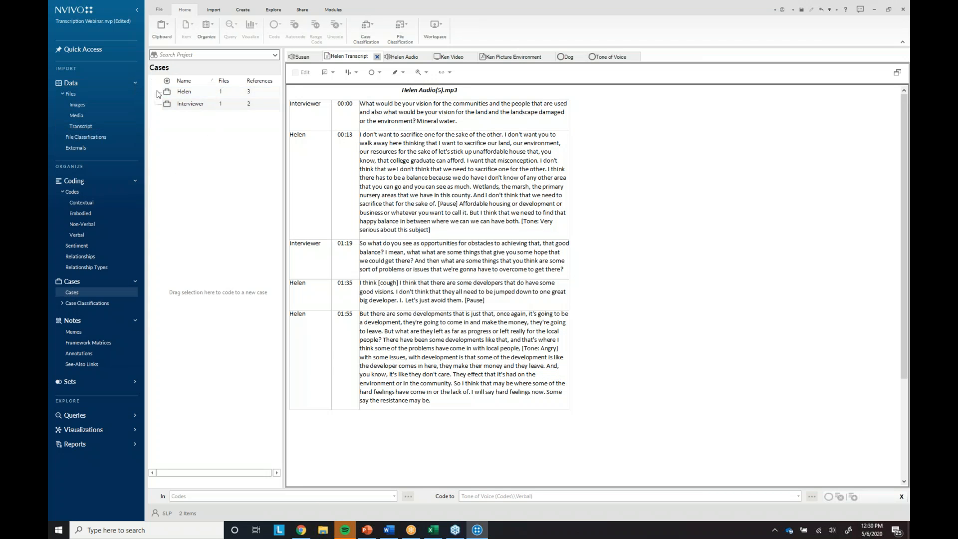
left_click(169, 94)
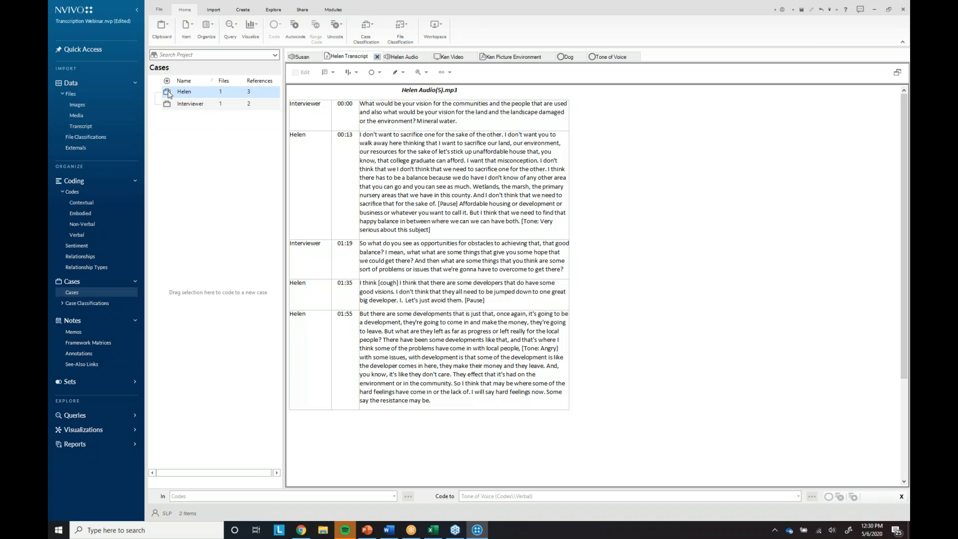
double_click(168, 94)
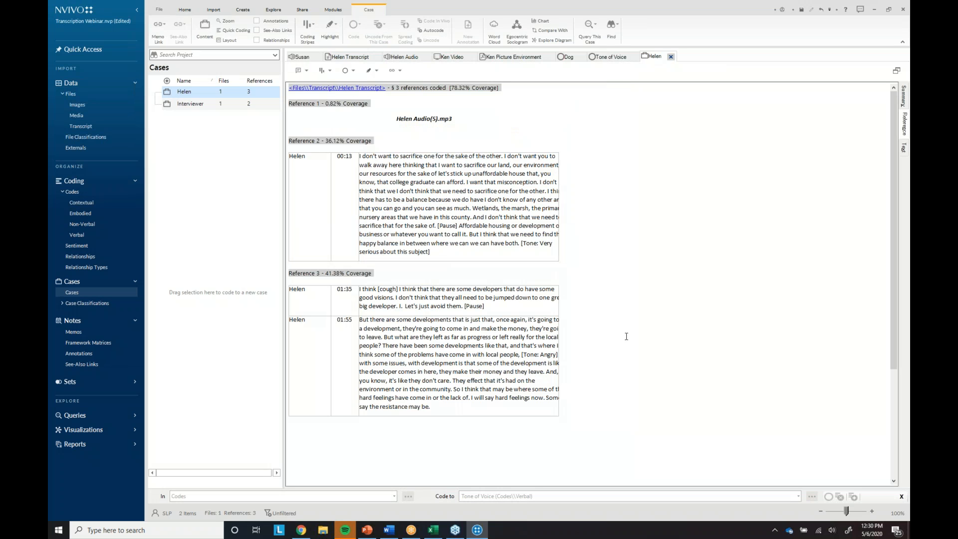
- Check the Process: Memo bar on the PowerPoint layers slide, return to NVivo and list the memos
left_click(366, 530)
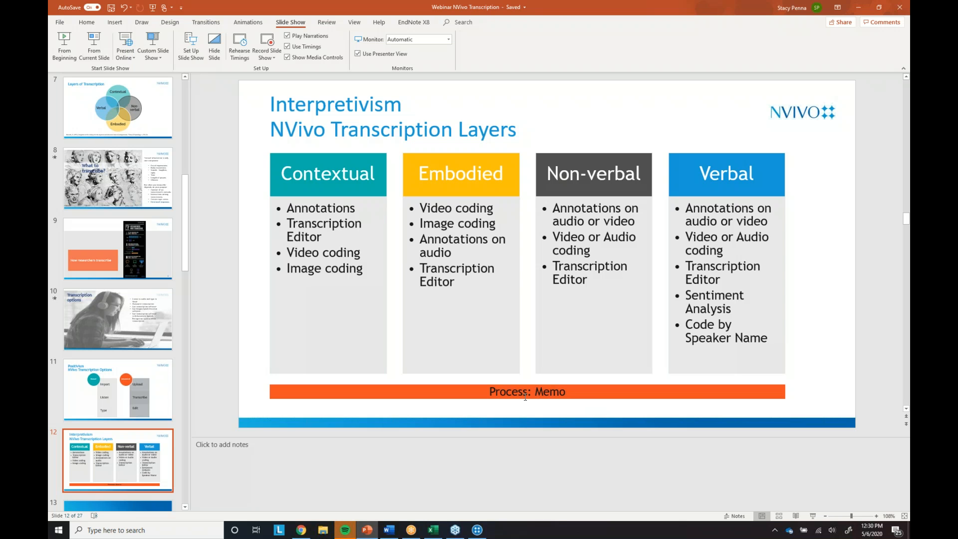
left_click(477, 529)
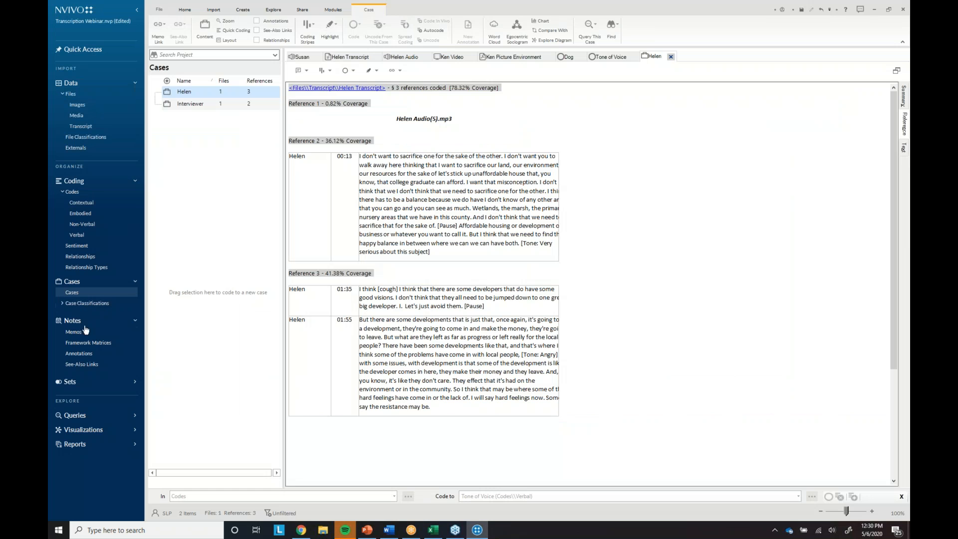
left_click(74, 332)
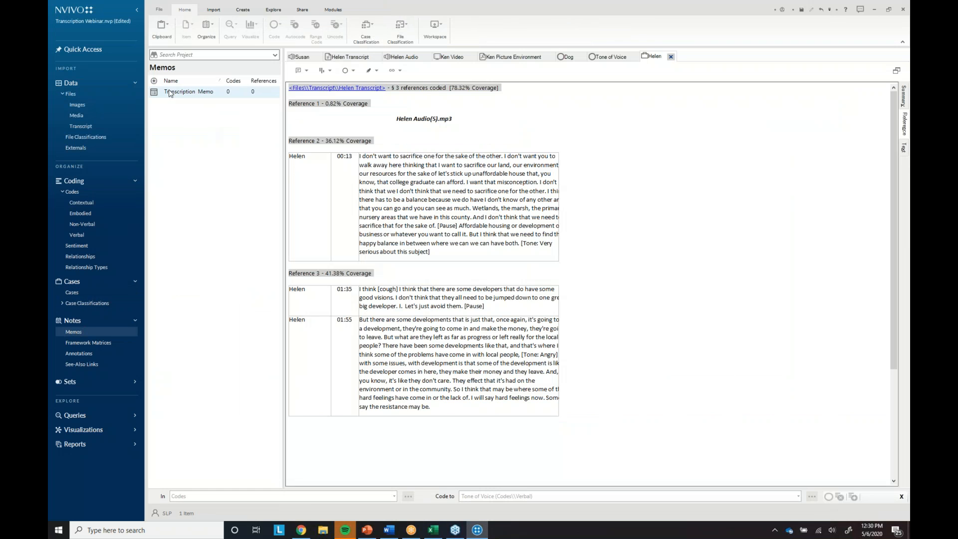
- Open the Transcription Memo from the list of memos
right_click(201, 140)
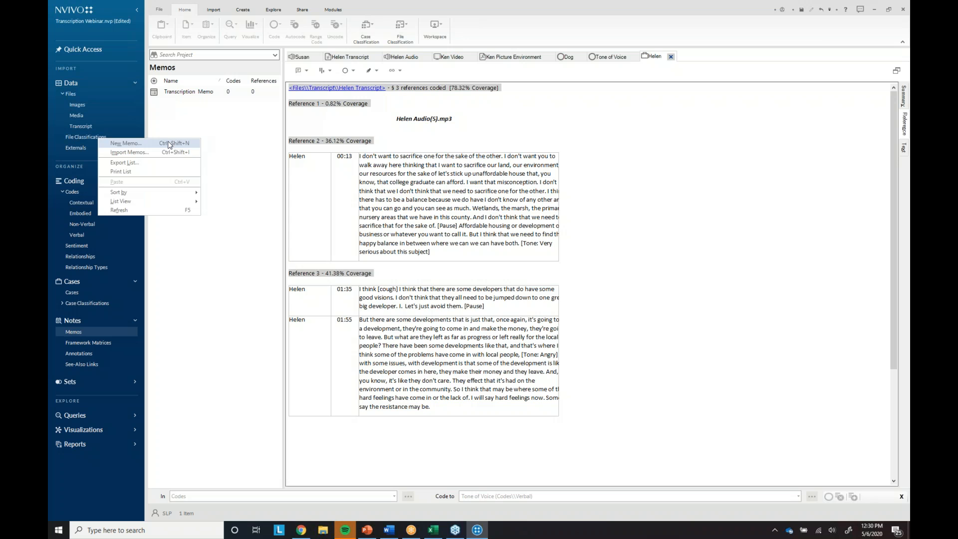
left_click(210, 128)
left_click(155, 93)
double_click(154, 93)
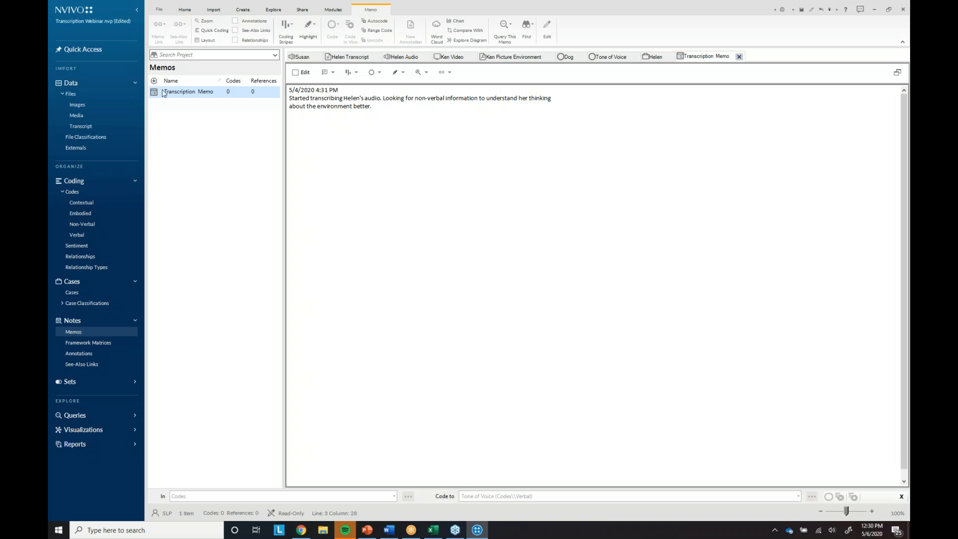
- Turn on editing in the Transcription Memo and add a date/time stamp with a note on the interviewee's body movements
left_click(391, 106)
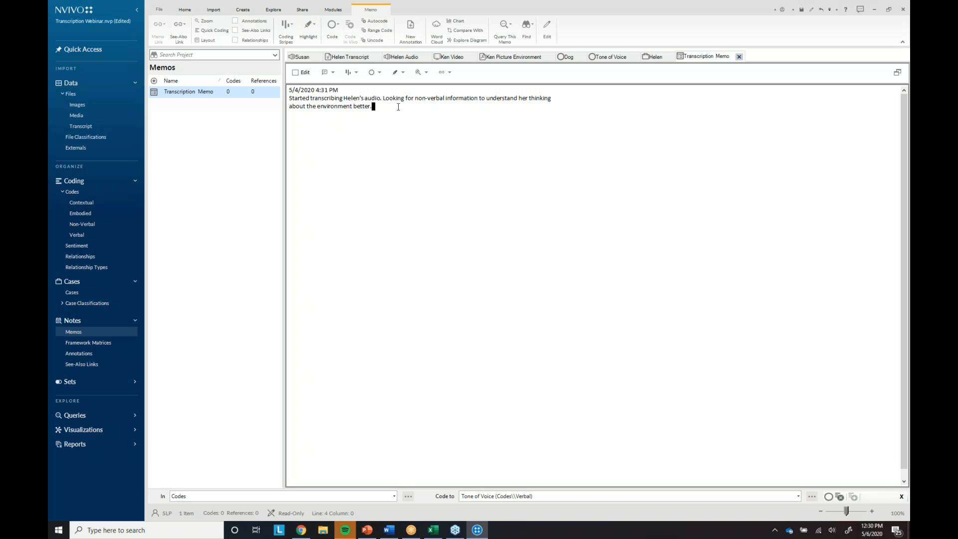
left_click(427, 108)
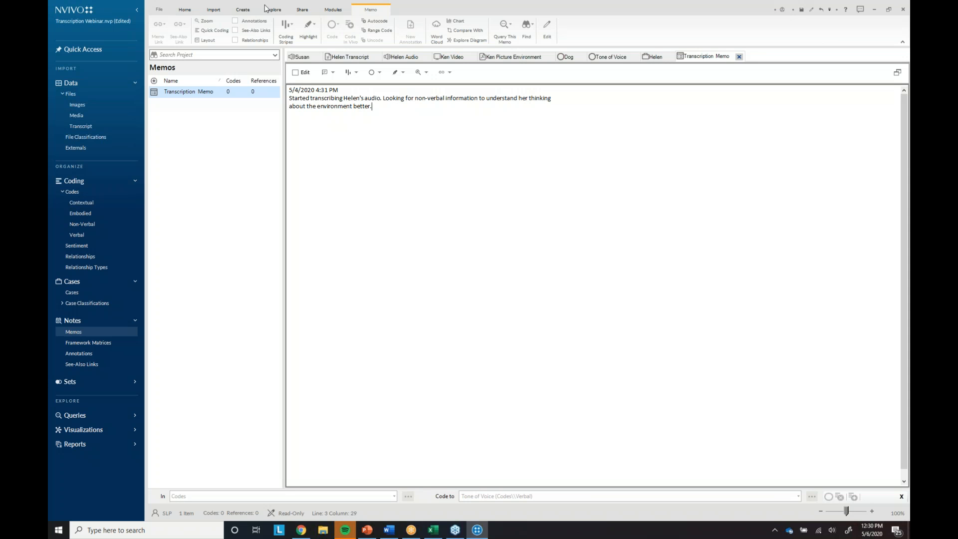
left_click(295, 73)
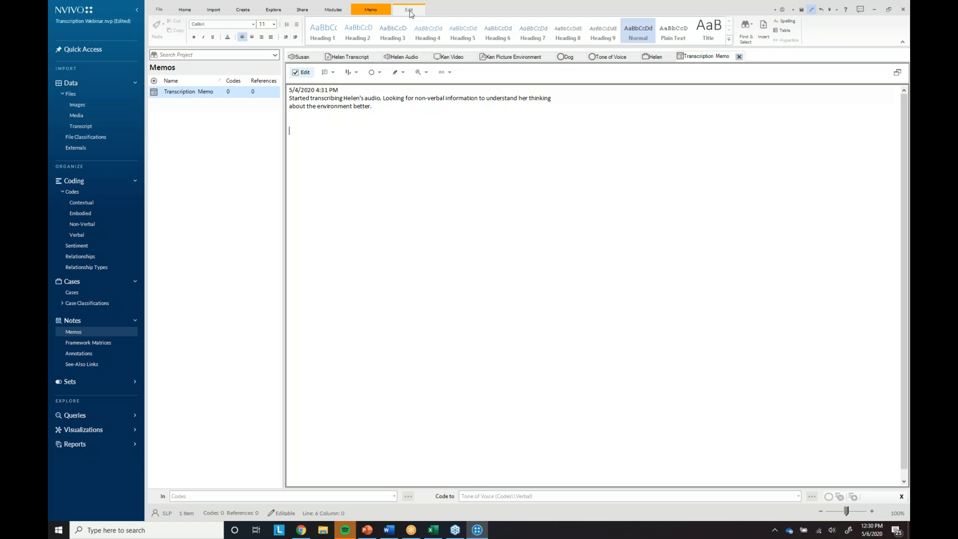
left_click(764, 31)
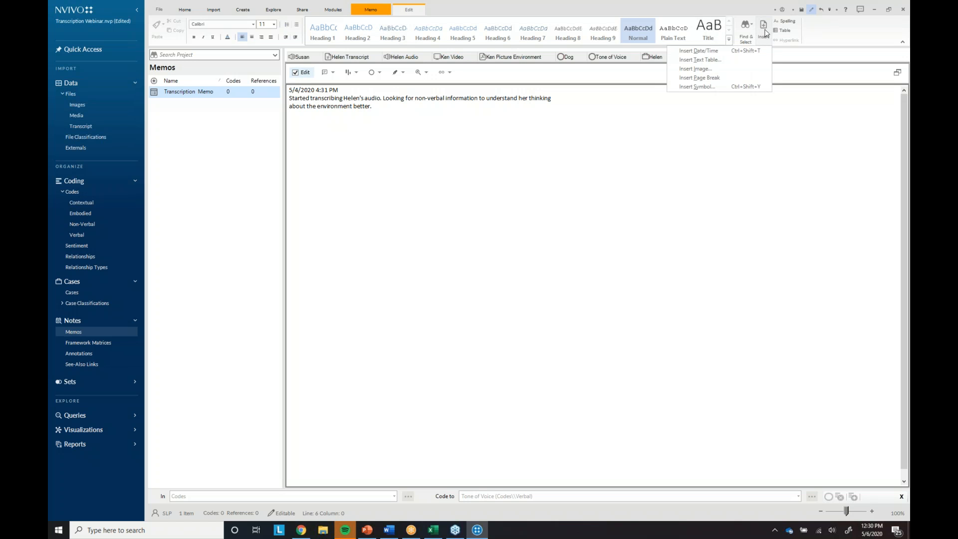
left_click(742, 51)
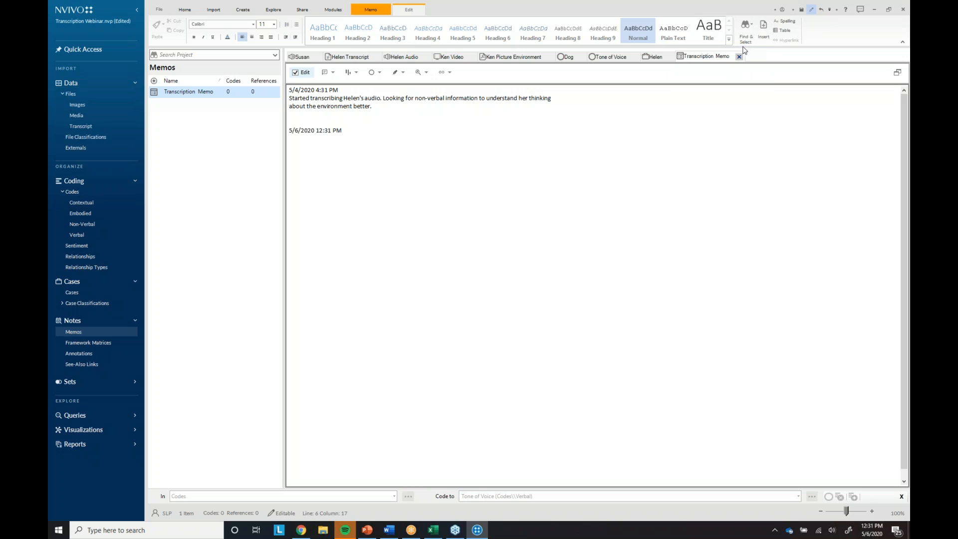
type("the body movements of Helen")
left_click(433, 146)
left_click(415, 138)
- Create a new memo in the Memos folder, named after the interviewee's interview
right_click(189, 129)
left_click(172, 131)
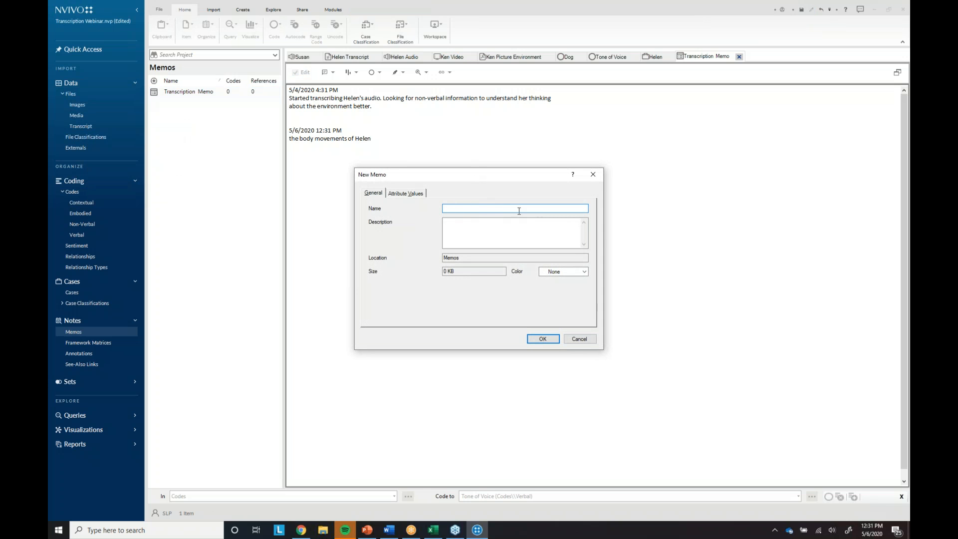
type("Helen Interview")
left_click(542, 340)
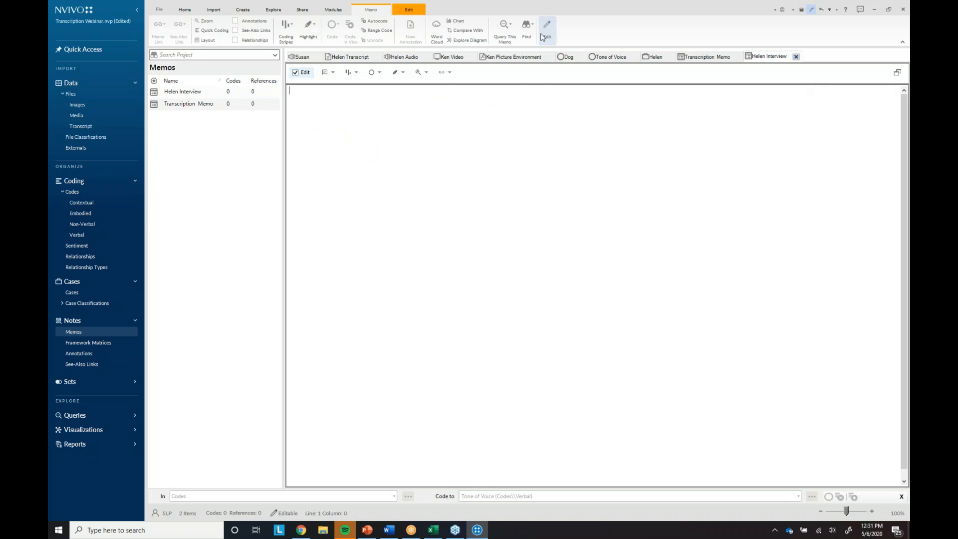
- Insert the current date and time in the new memo and add the note "Environment was in her house"
left_click(412, 10)
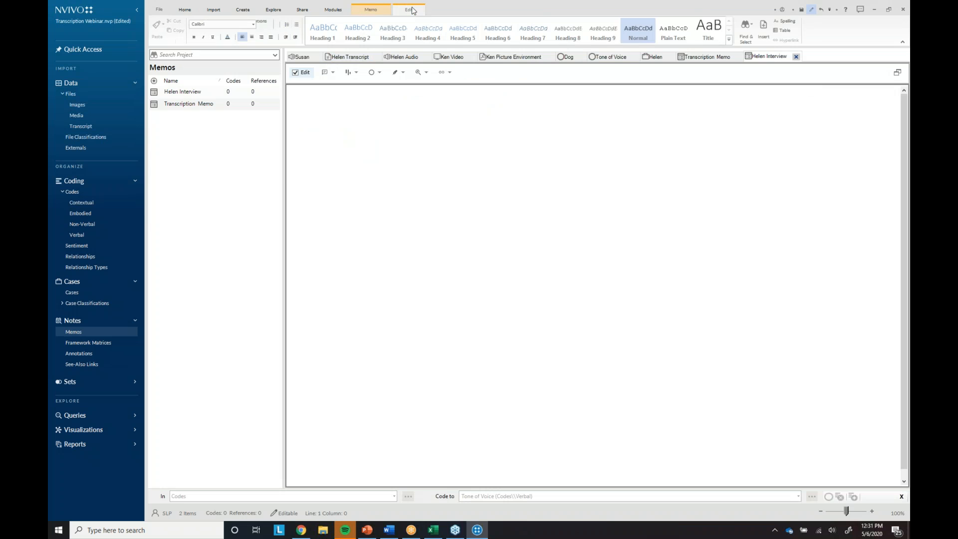
left_click(762, 28)
left_click(747, 53)
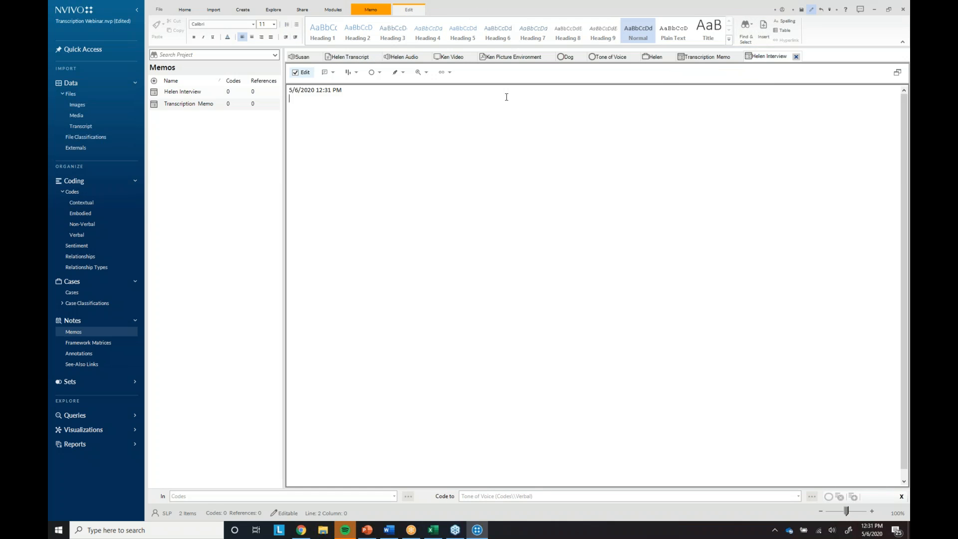
type("Environment was in her house")
- Switch to PowerPoint and start the slide show from the NVivo Transcription Layers slide
left_click(367, 529)
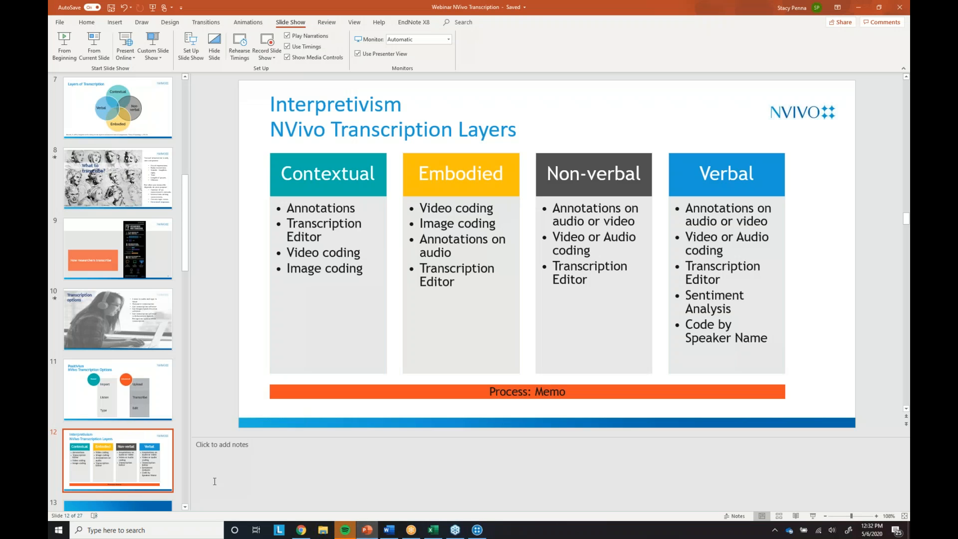
scroll(134, 438, "down", 1)
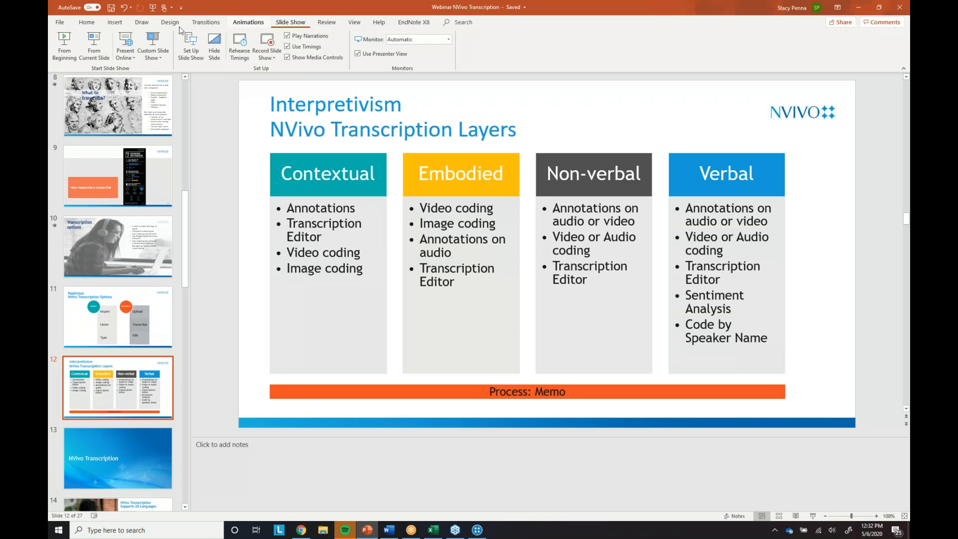
left_click(93, 47)
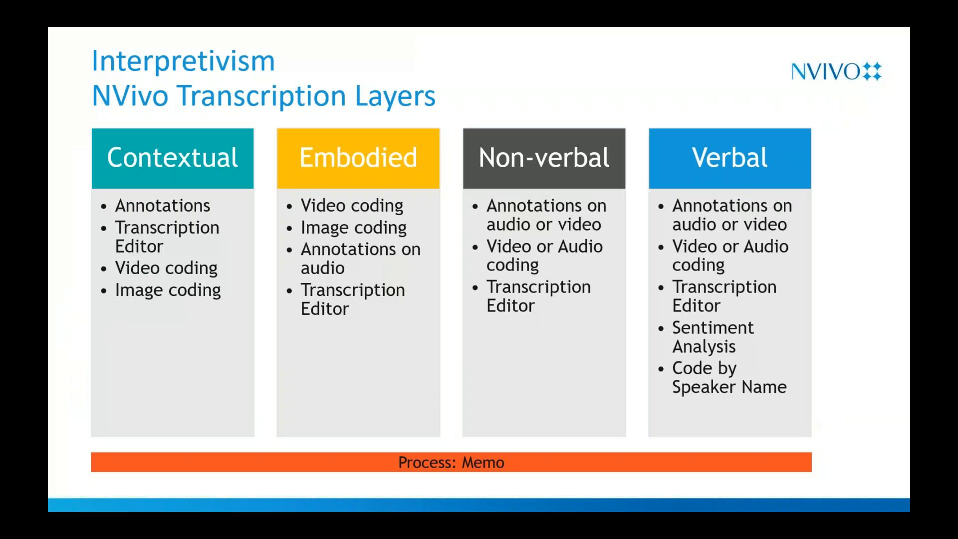
- Advance the slide show through the supported languages and myNVivo.com slides to the Transcription Entitlement Allocation Flow slide
left_click(623, 482)
left_click(622, 480)
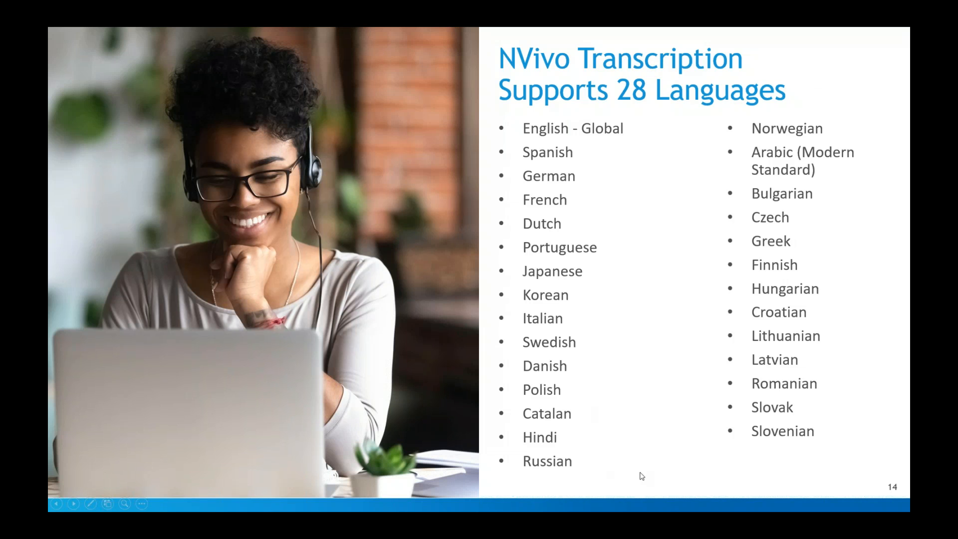
left_click(642, 479)
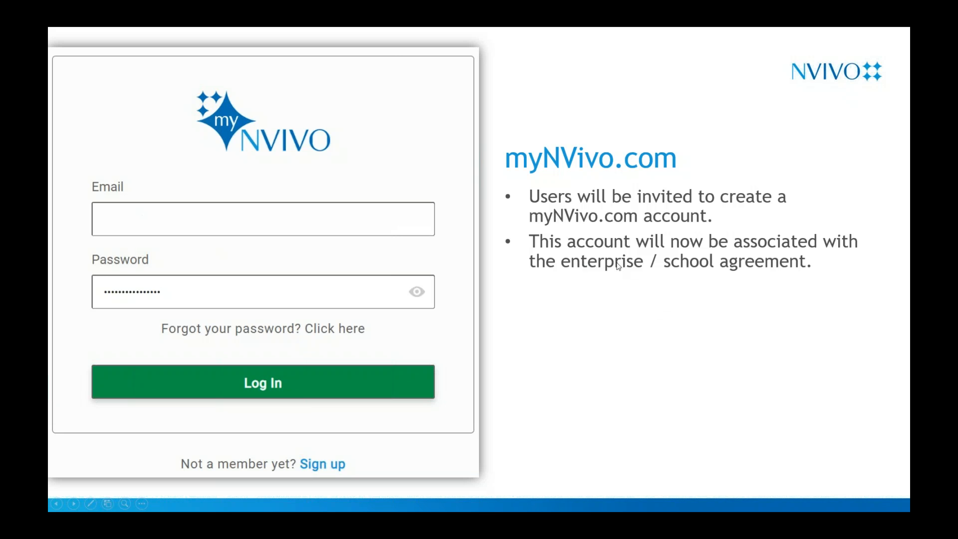
left_click(659, 297)
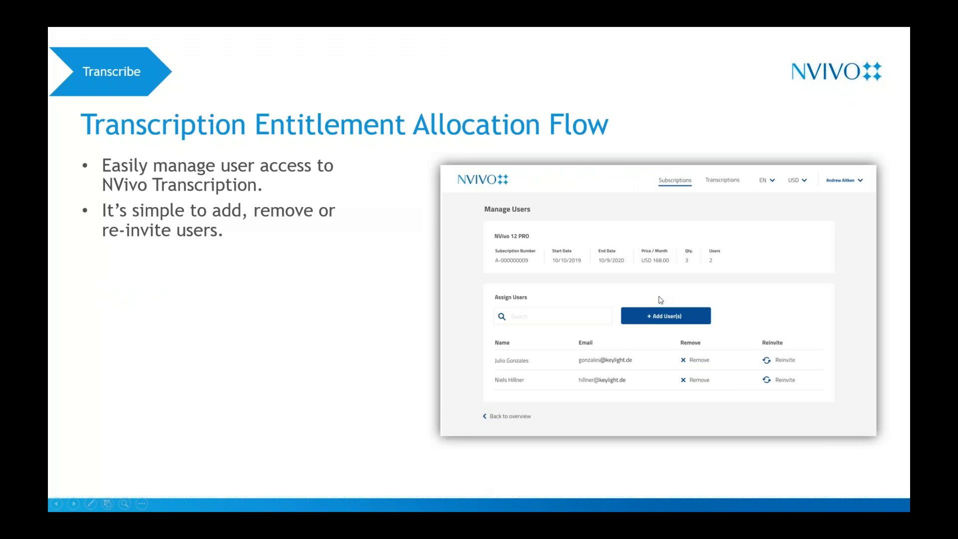
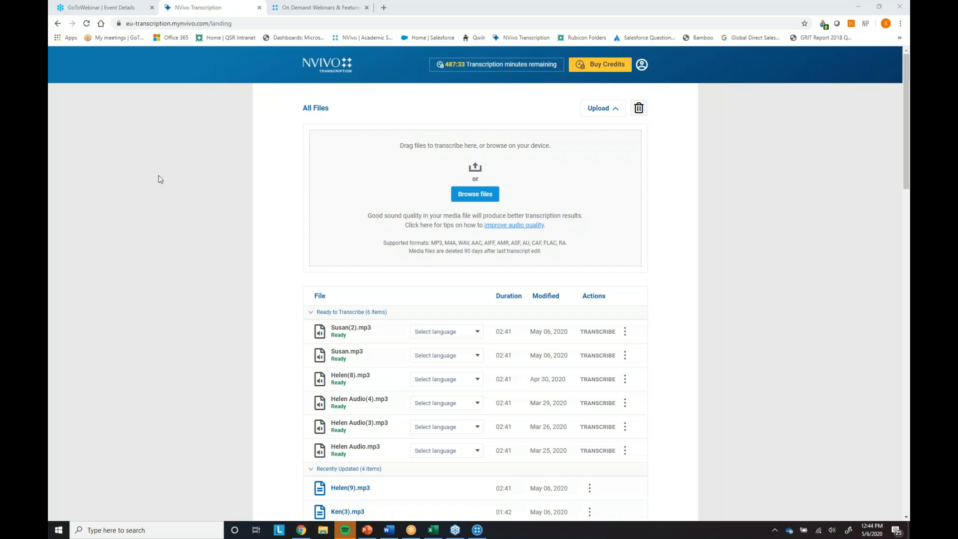
- Switch to NVivo to view the available modules and the media files, and check the NVivo Transcription site in the browser
left_click(365, 530)
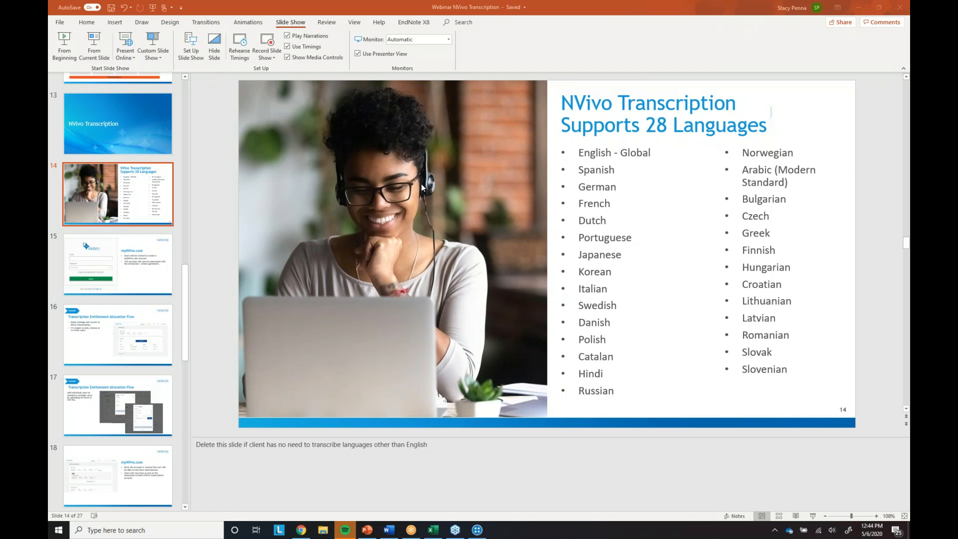
left_click(477, 532)
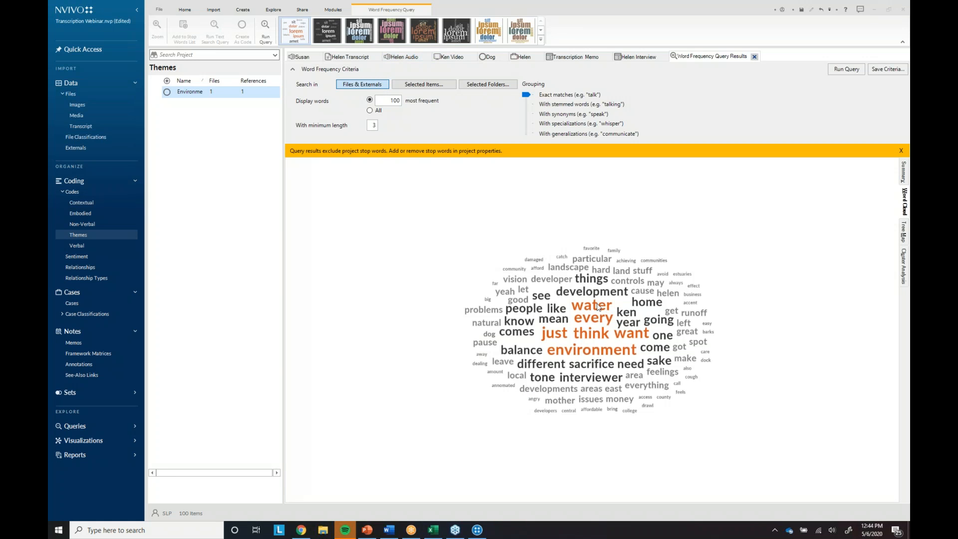
left_click(330, 10)
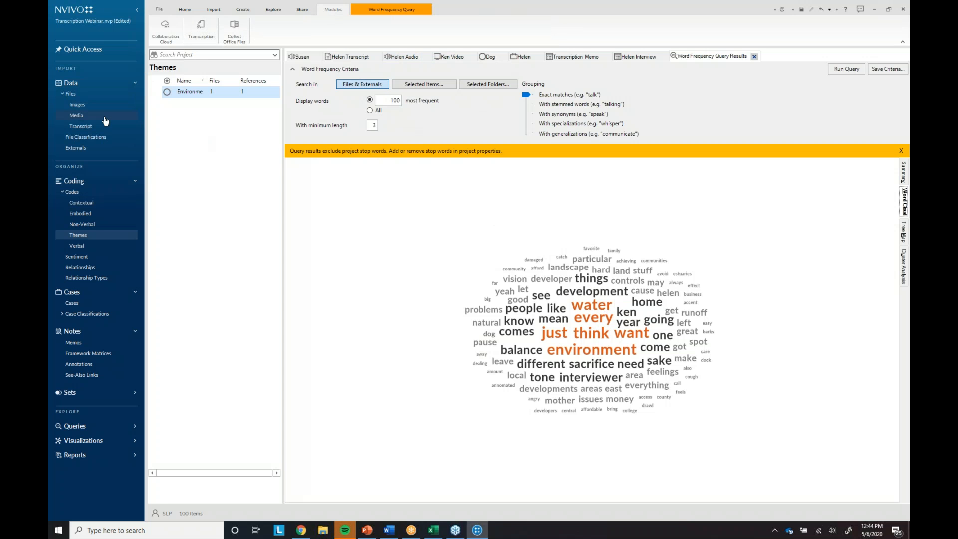
left_click(77, 115)
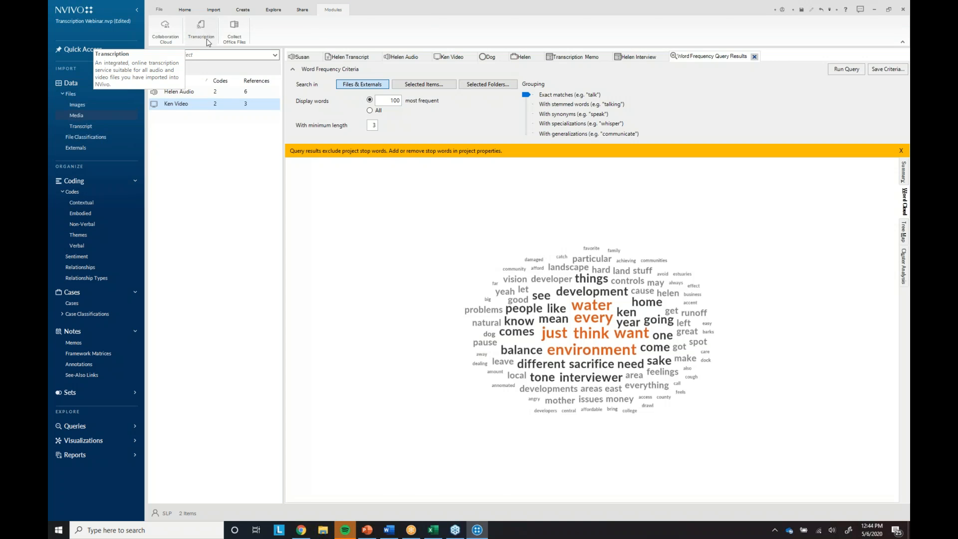
left_click(301, 528)
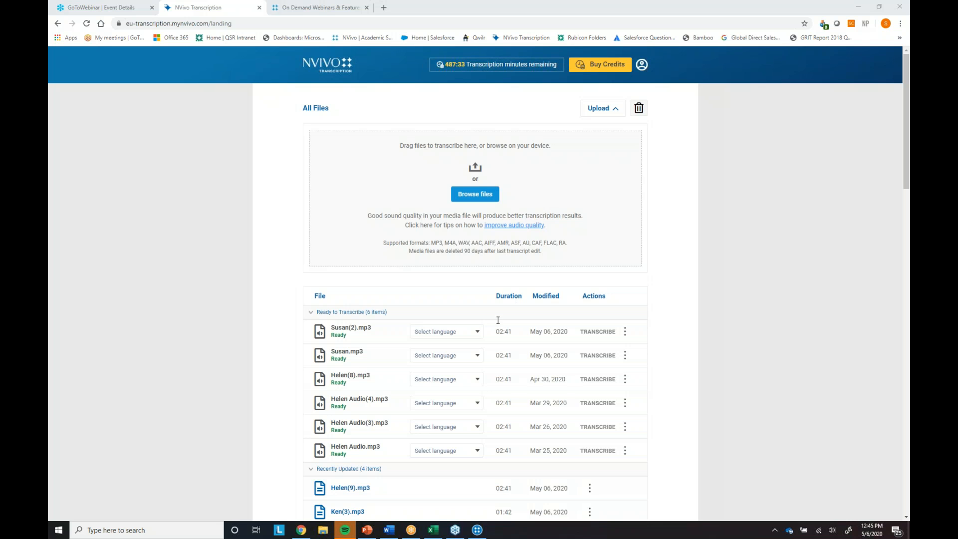
- Return to NVivo, bring up the two-row audio transcript and turn on editing to access its playback and transcription controls
left_click(477, 529)
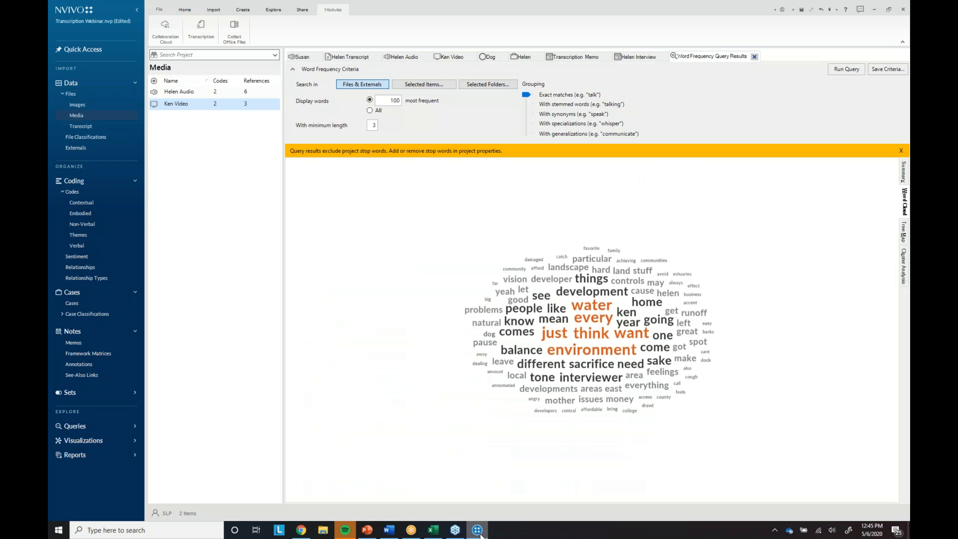
left_click(393, 58)
left_click(303, 58)
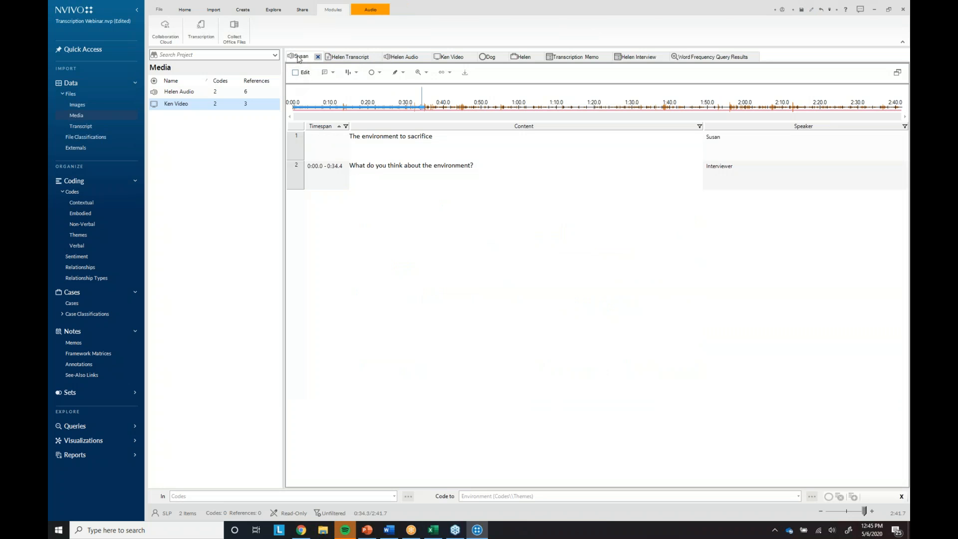
left_click(295, 73)
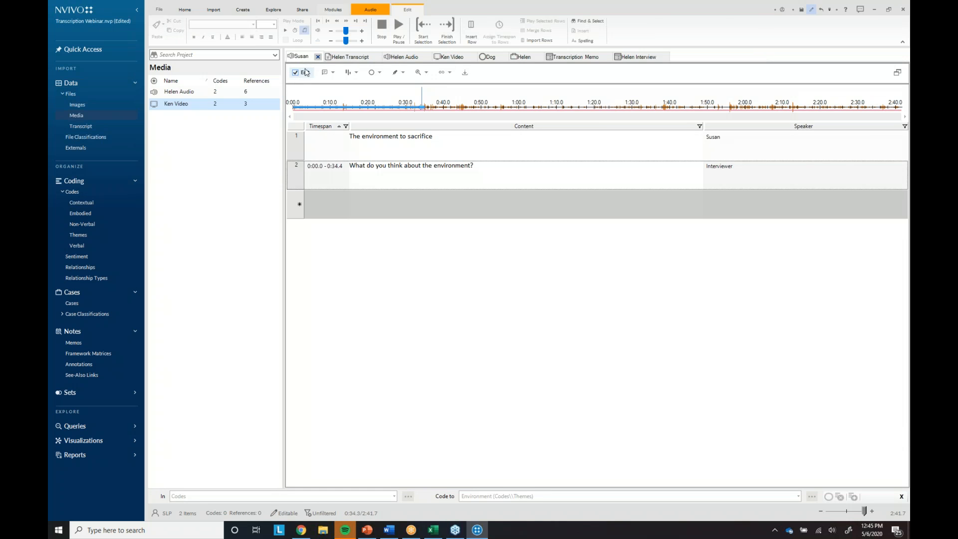
left_click(304, 31)
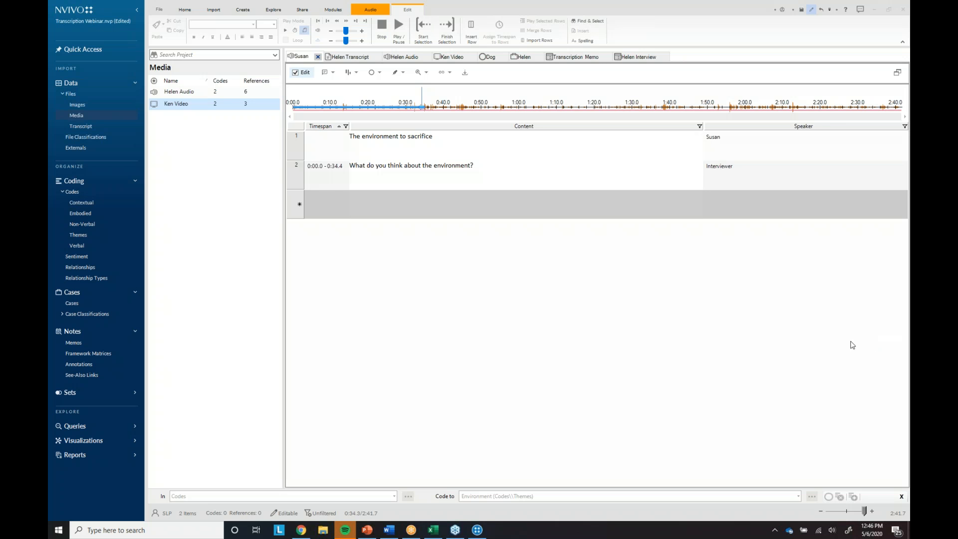
- Switch to PowerPoint and start the slide show from slide 24, NVivo Community - Connect With Fellow Researchers
left_click(367, 530)
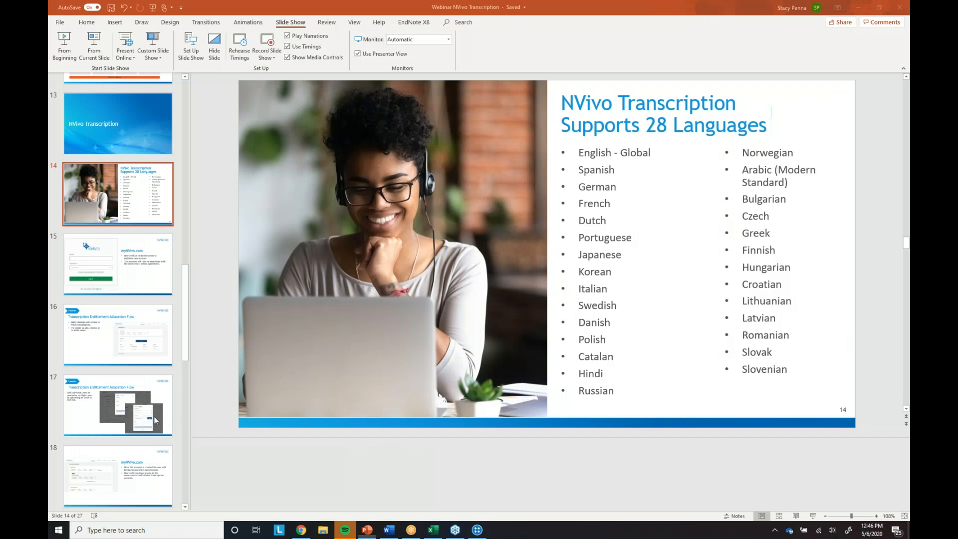
scroll(119, 441, "down", 5)
scroll(120, 441, "down", 6)
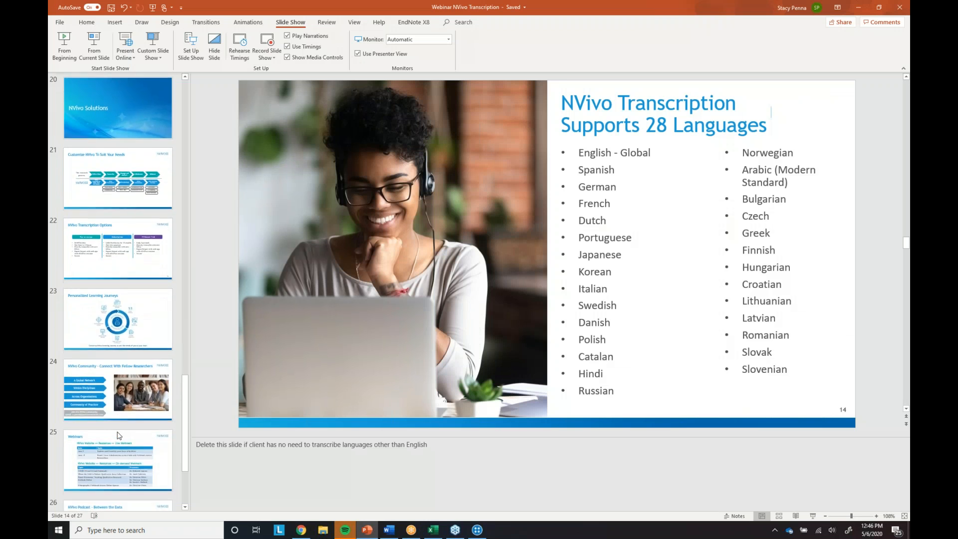
left_click(91, 270)
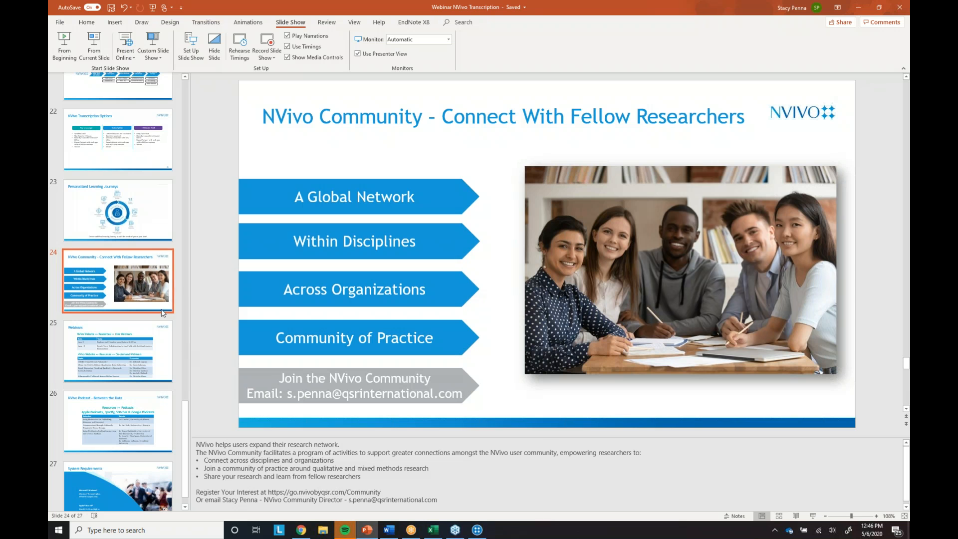
left_click(94, 45)
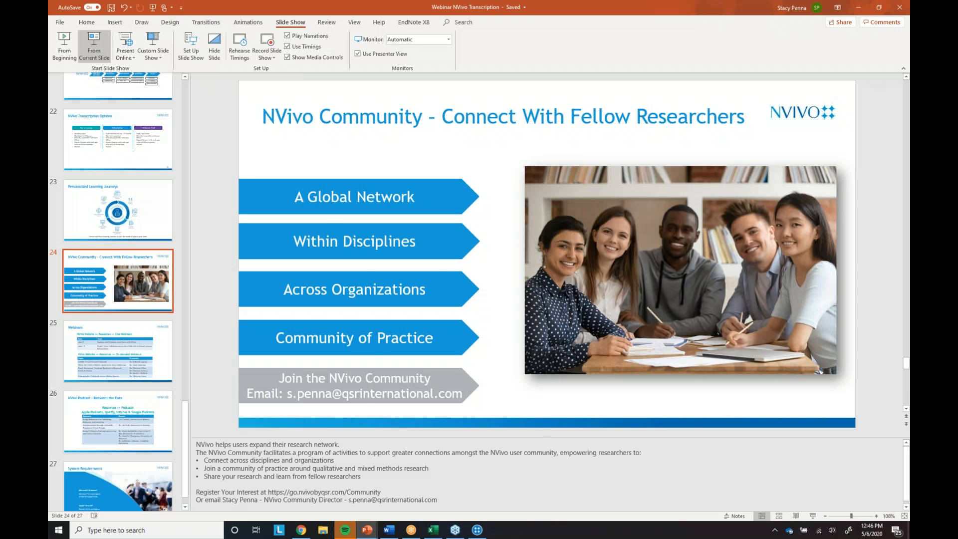